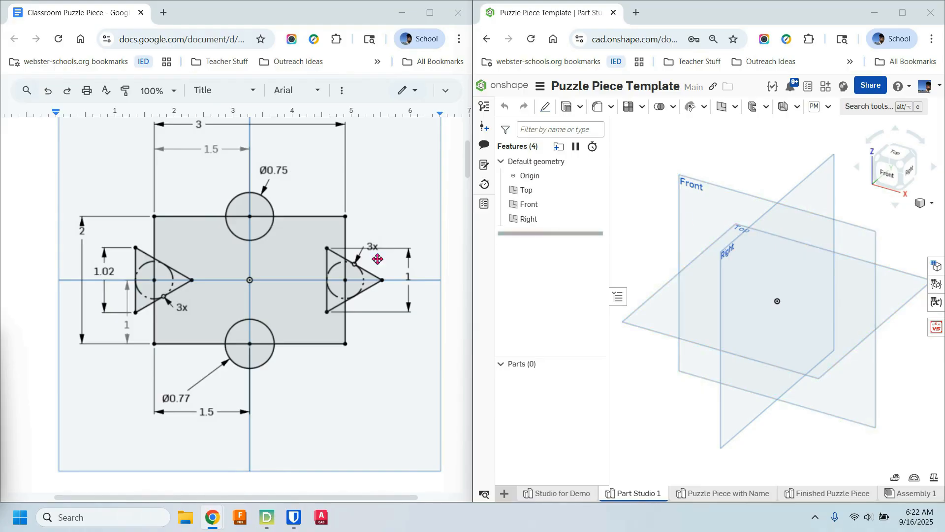
Step: Start a new sketch on the Front plane, view it head-on, and place the model beside the reference drawing
left_click(707, 212)
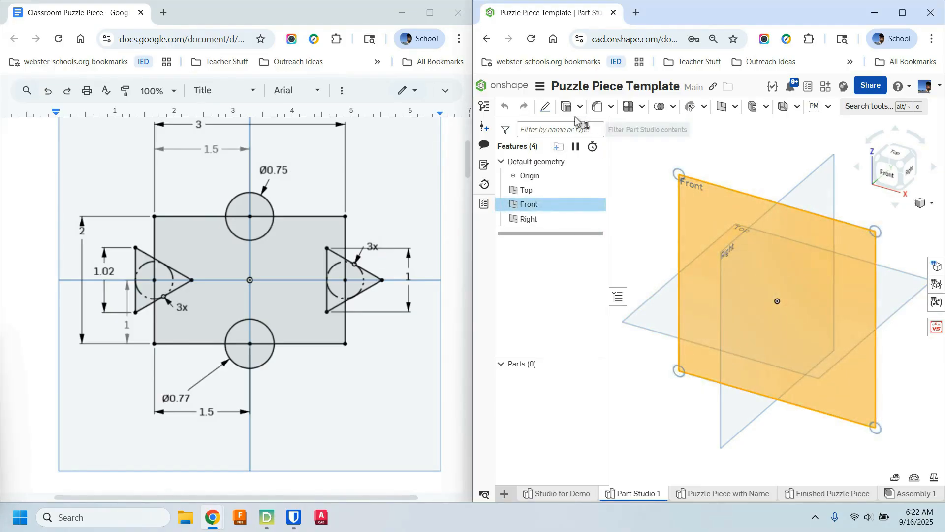
left_click(903, 12)
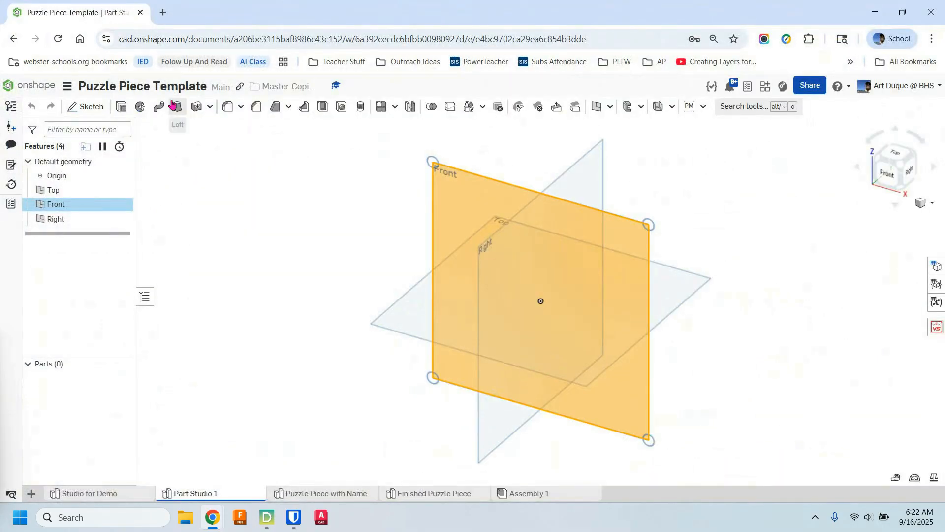
left_click(93, 107)
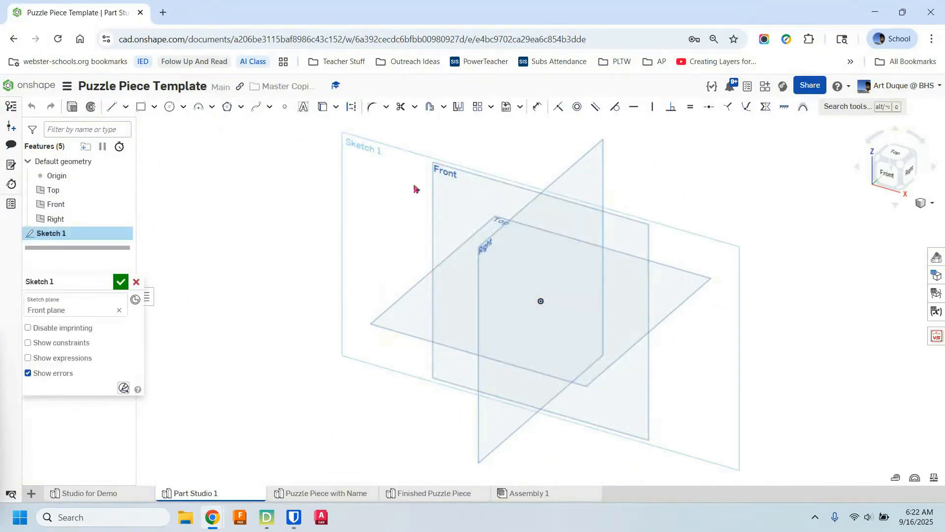
left_click(886, 172)
left_click(903, 13)
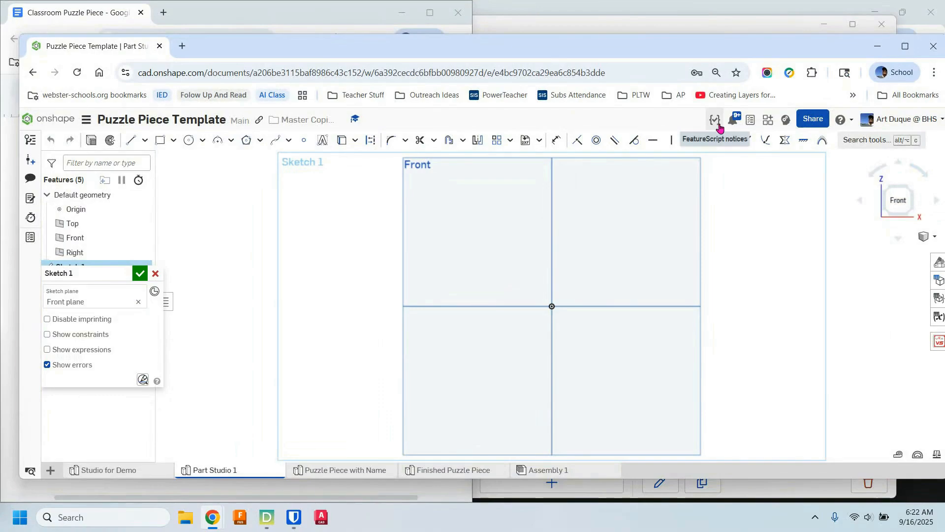
key("super+Right")
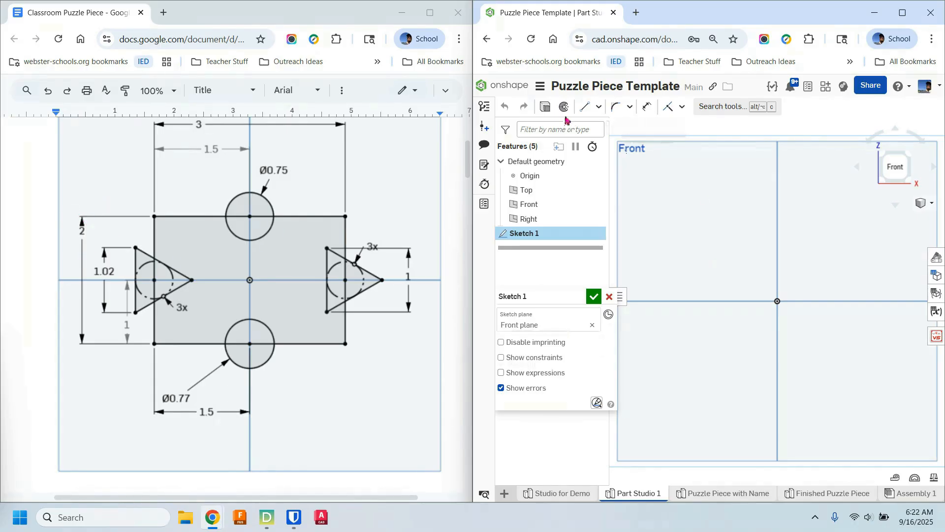
Step: Sketch a center-point rectangle from the origin, about 3.16 in wide and 1.75 in high
left_click(902, 12)
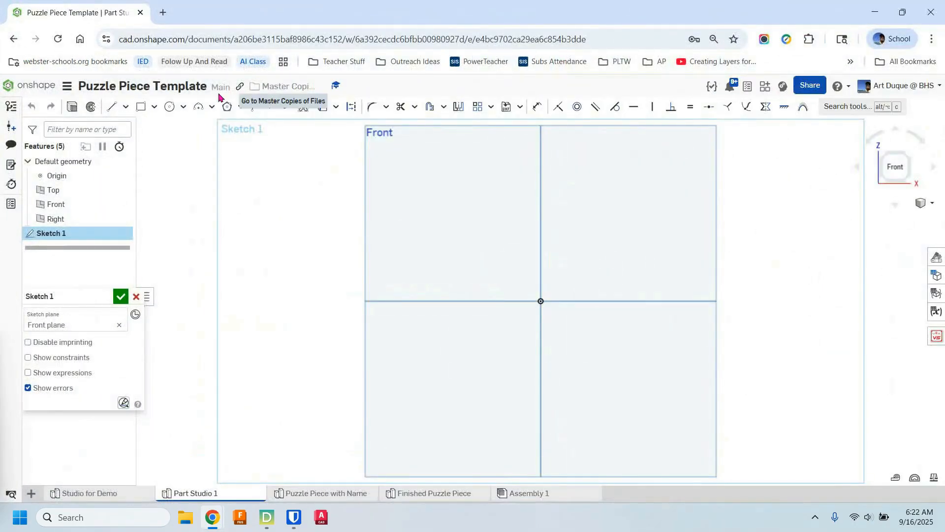
left_click(155, 107)
left_click(165, 148)
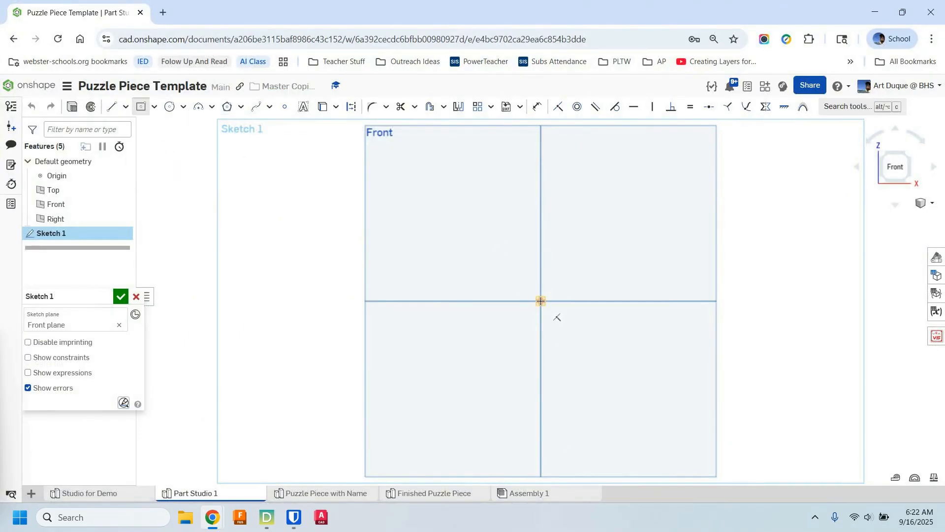
left_click(548, 302)
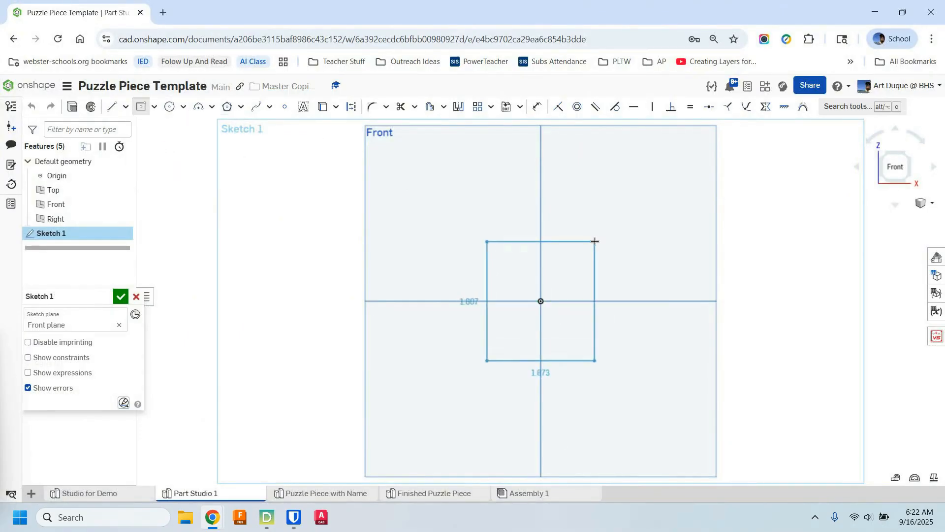
left_click(633, 251)
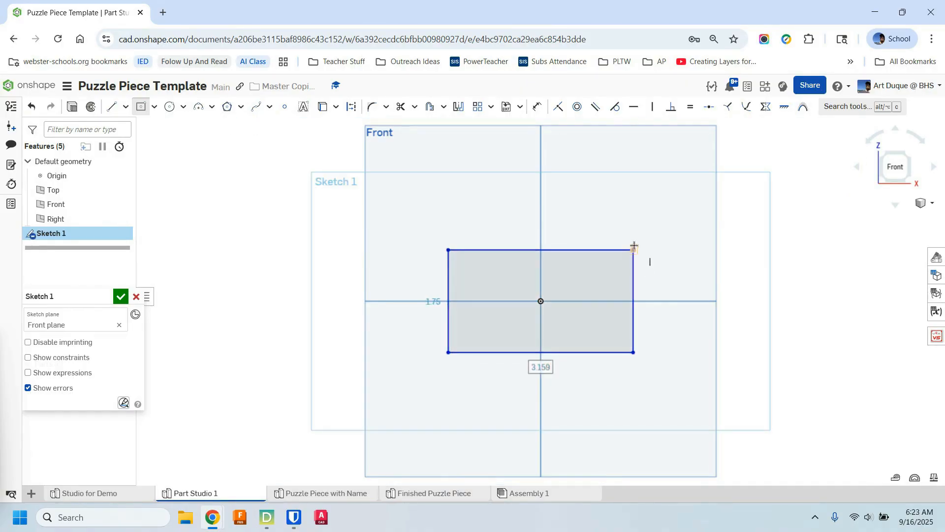
Step: Dimension the rectangle 3 in wide and 2 in high
key("d")
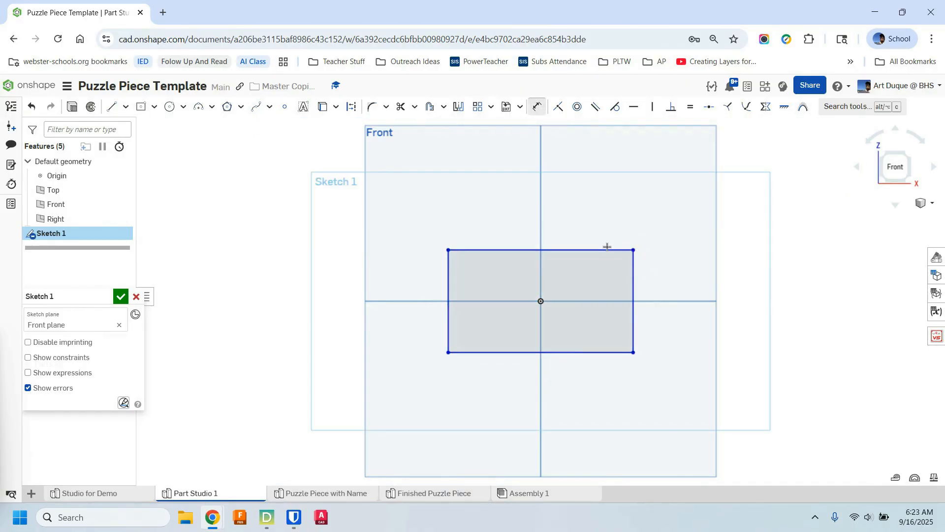
left_click(577, 249)
left_click(573, 216)
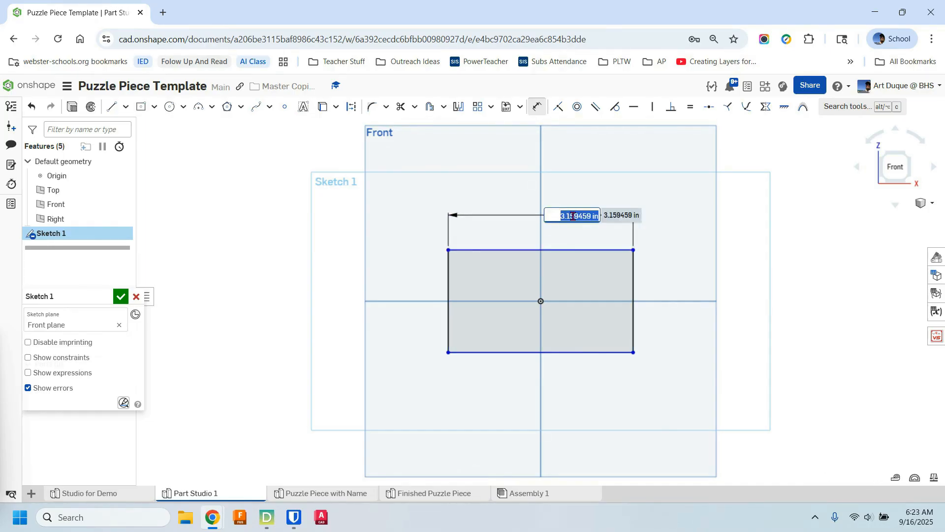
type("3")
key("Return")
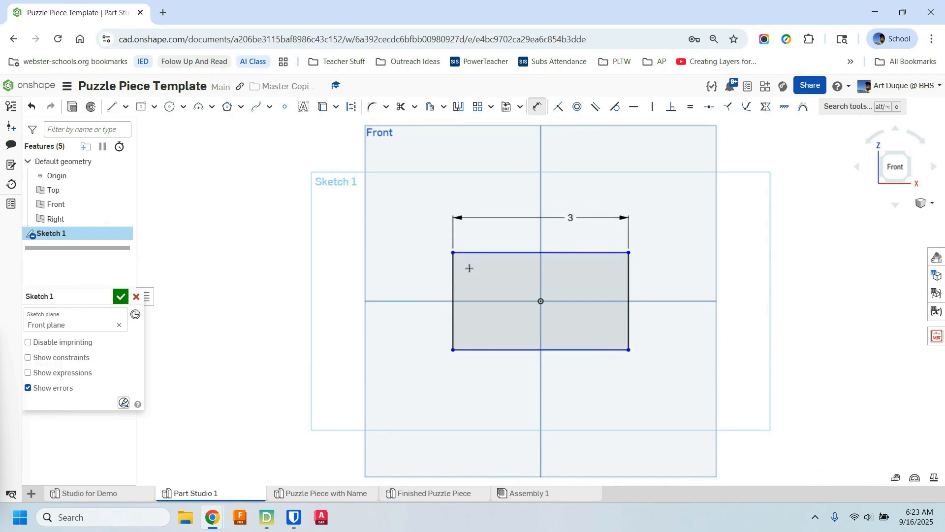
left_click(454, 275)
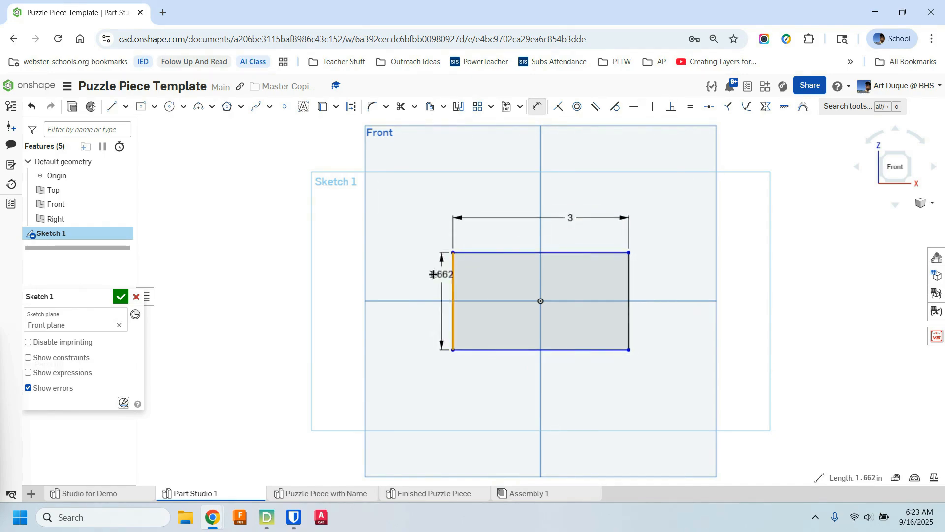
left_click(420, 278)
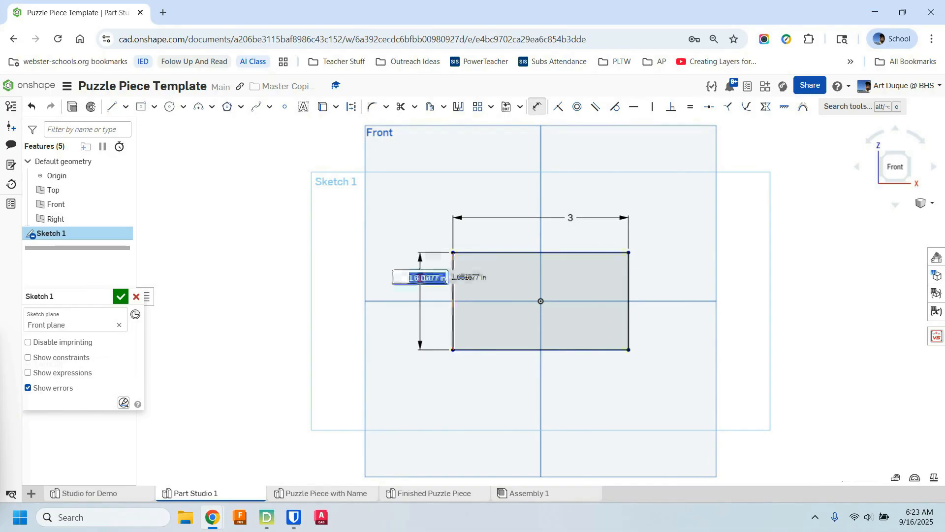
type("2")
key("Return")
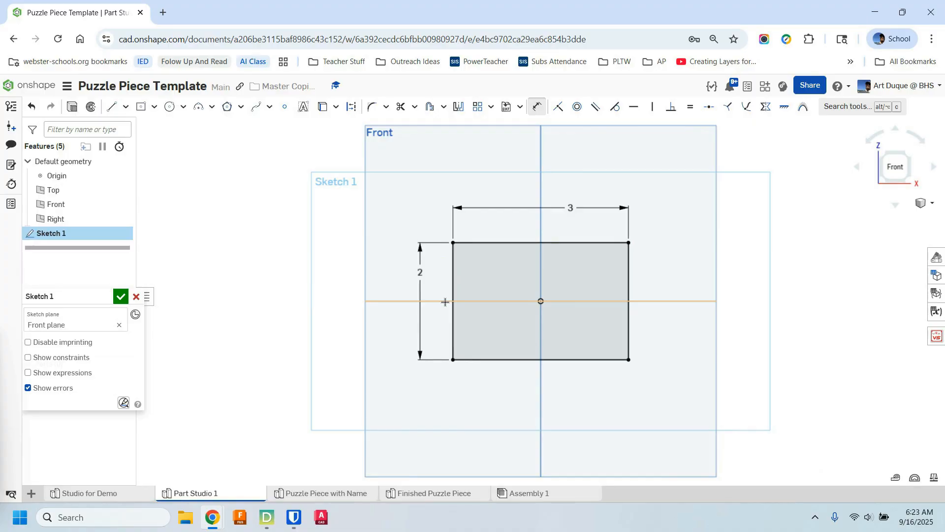
Step: Following the reference drawing, sketch a circle about 0.72 in in diameter centered on the rectangle's upper edge, left of its midpoint
key("super+Right")
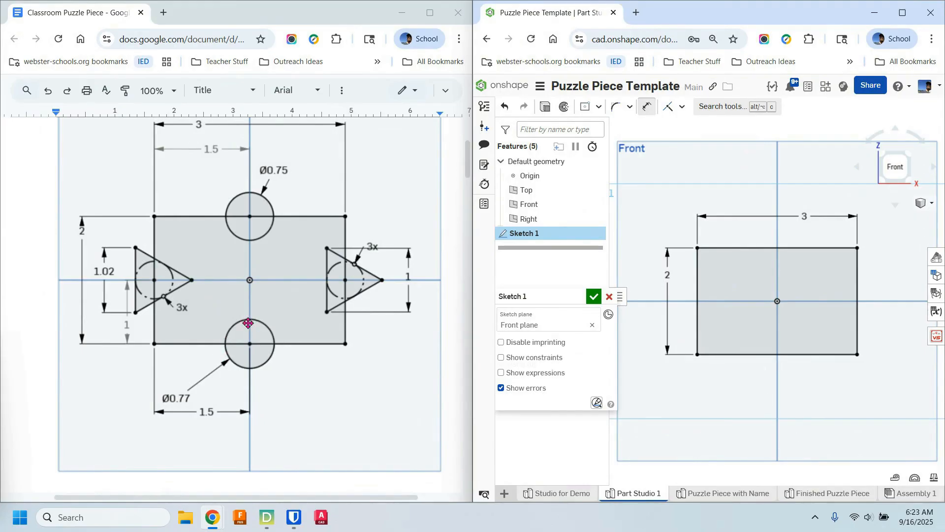
scroll(219, 235, "up", 1)
scroll(234, 243, "down", 1)
left_click(904, 18)
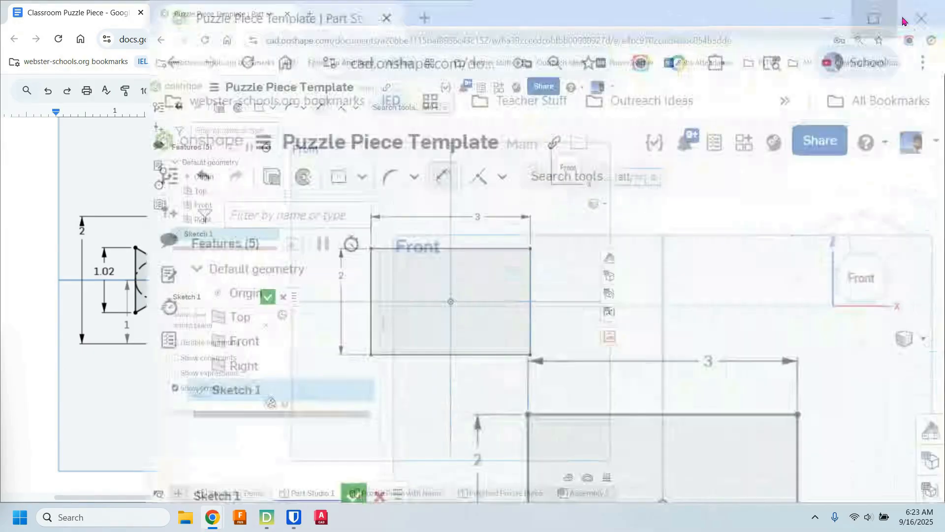
left_click(170, 107)
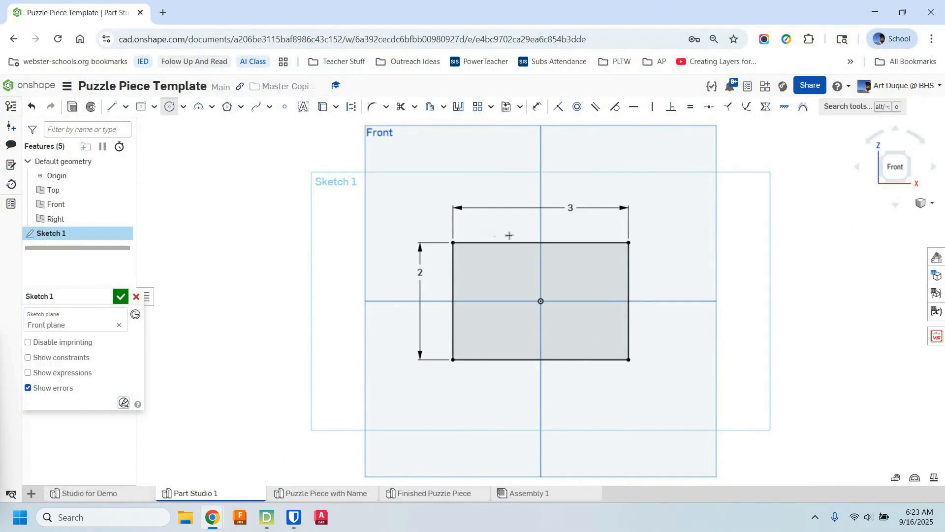
scroll(509, 236, "up", 3)
scroll(490, 234, "down", 1)
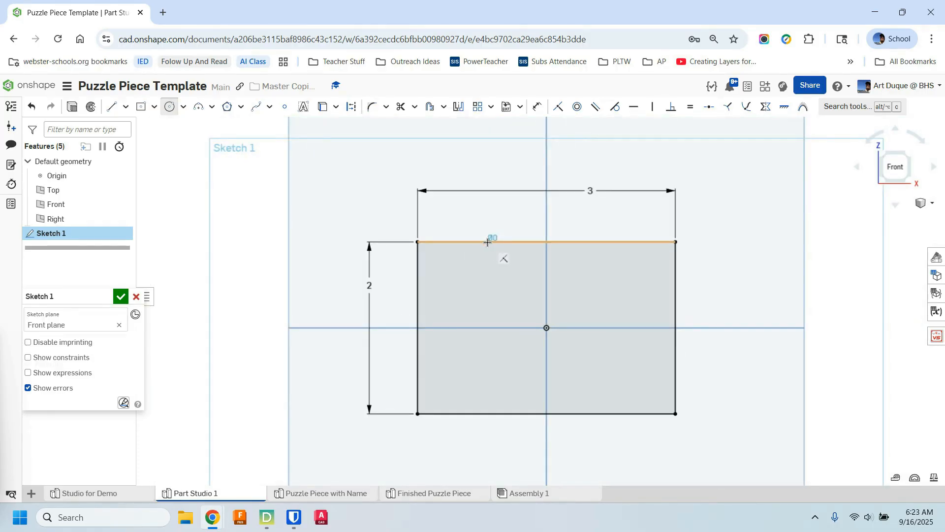
left_click(487, 242)
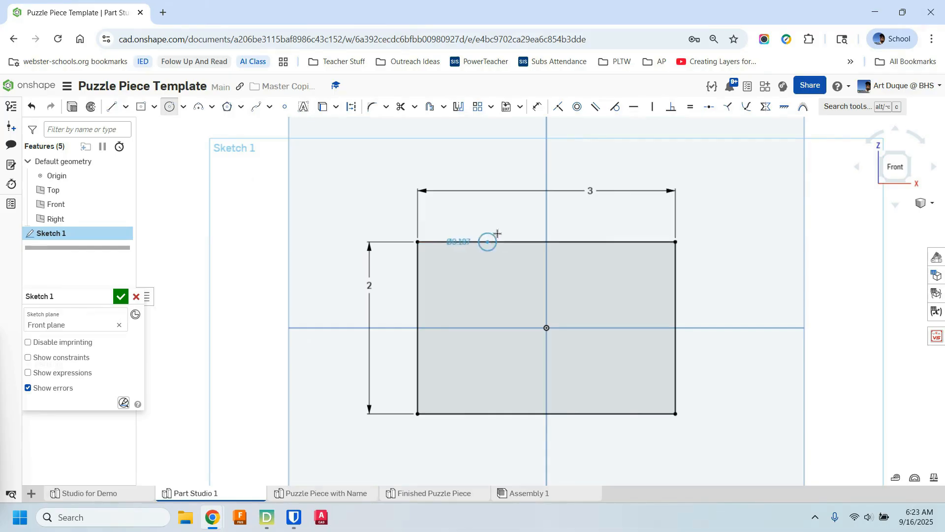
left_click(507, 217)
Step: Sketch a second circle about 1.1 in in diameter, centered just below the rectangle's lower edge and left of its midpoint
middle_click_drag(514, 303, 479, 167)
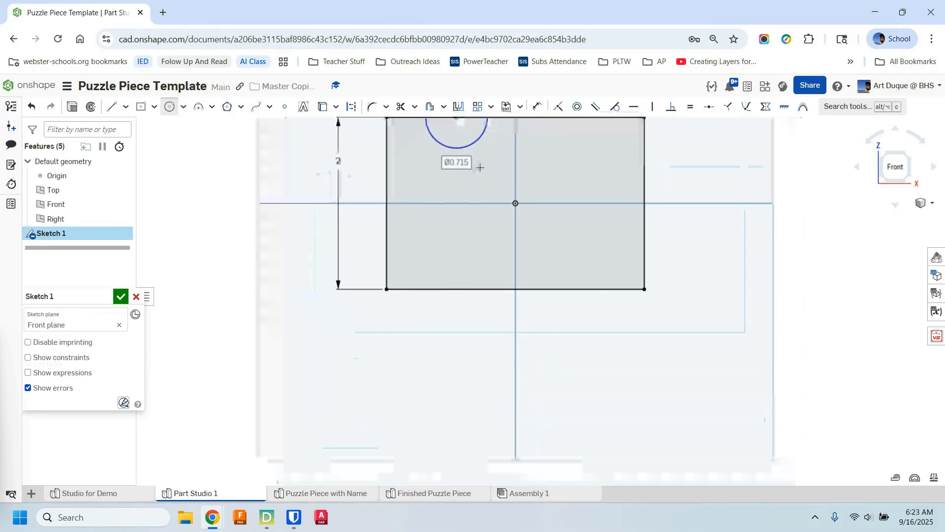
scroll(478, 166, "down", 1)
left_click(454, 282)
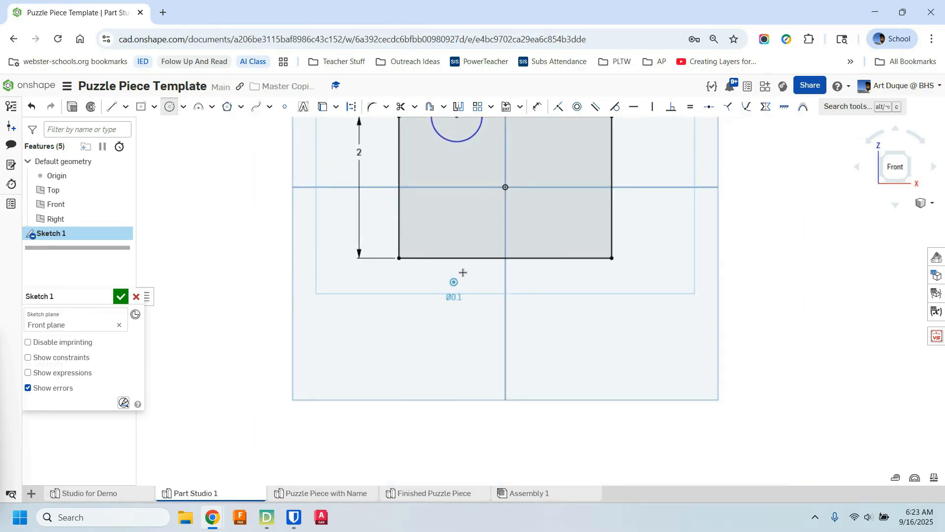
left_click(475, 249)
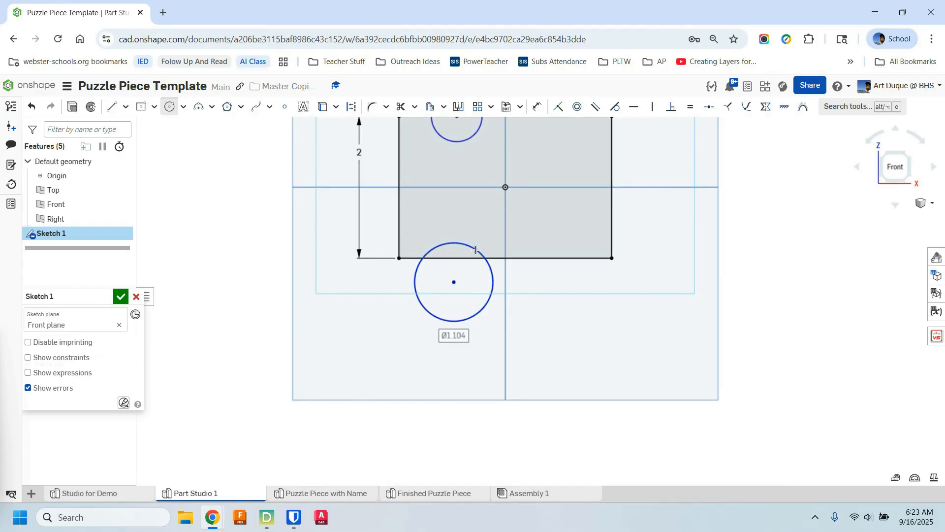
Step: Make the lower circle's center coincident with the rectangle's lower edge
middle_click_drag(475, 267, 474, 310)
scroll(475, 311, "down", 3)
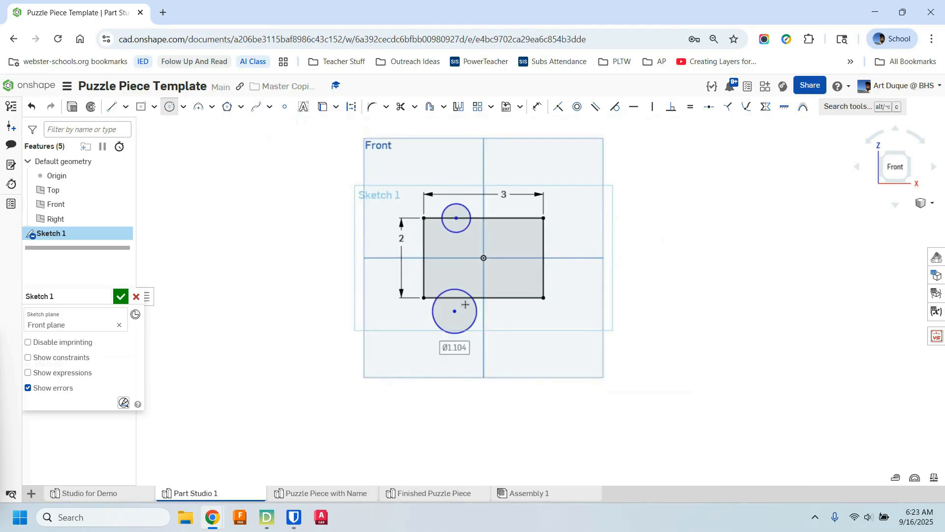
scroll(465, 305, "up", 1)
scroll(652, 227, "up", 1)
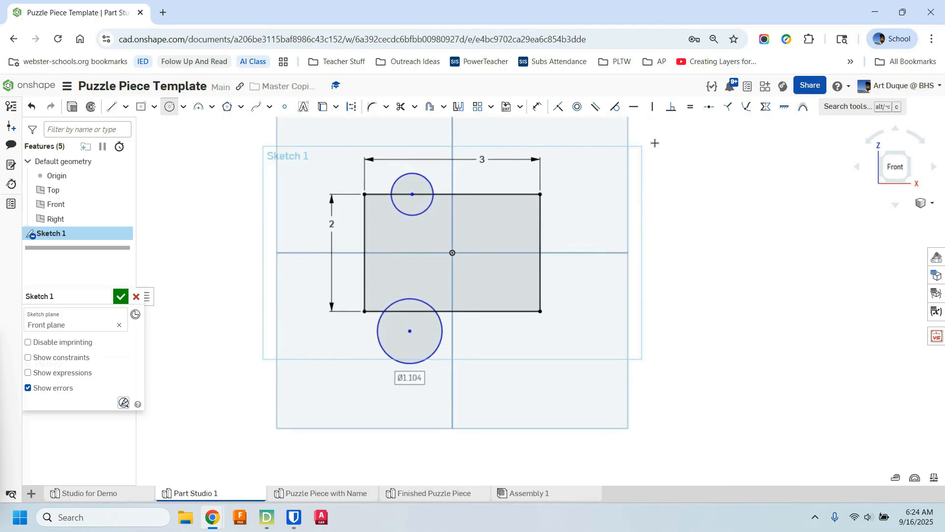
left_click(559, 108)
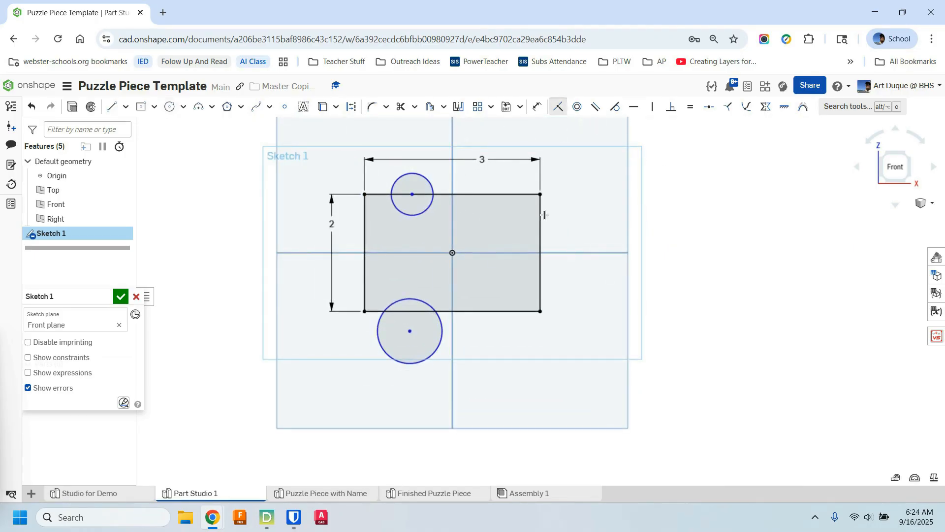
left_click(412, 331)
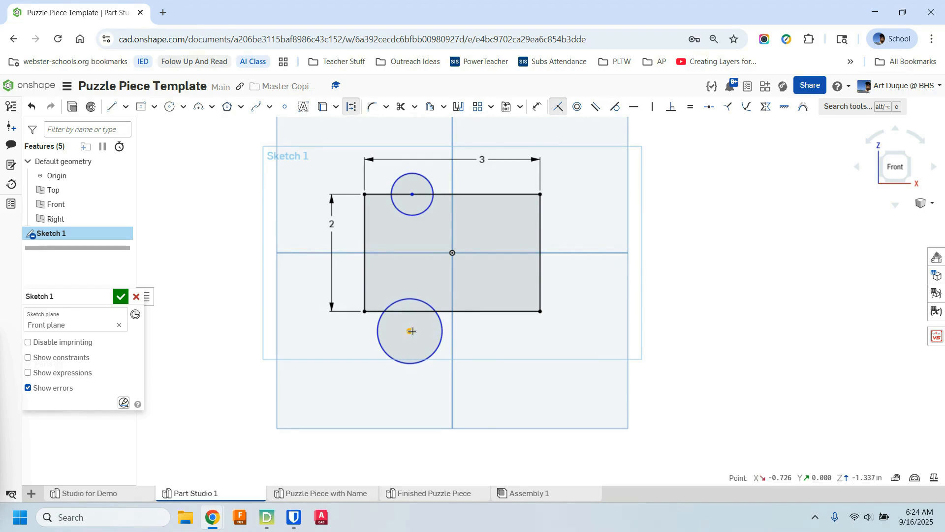
left_click(470, 312)
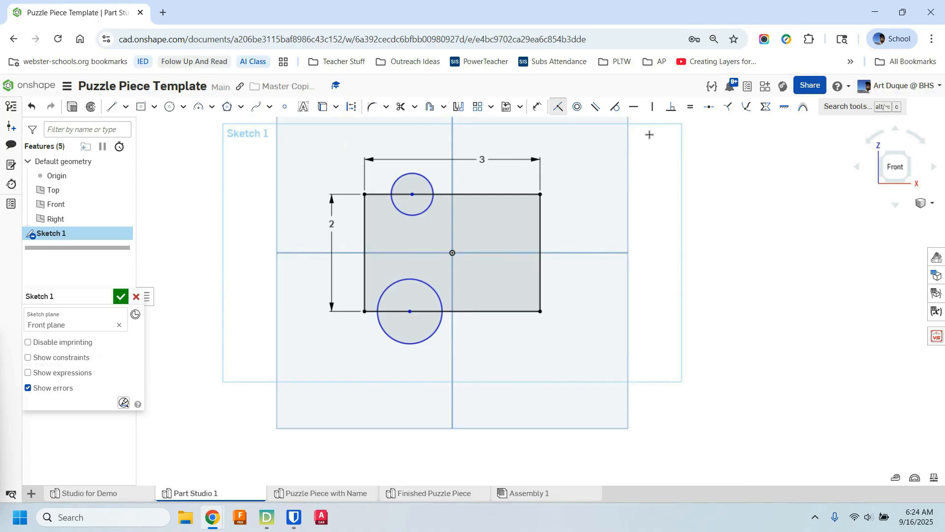
Step: Set the upper circle's diameter to 0.75 in, matching the reference drawing
key("super+Right")
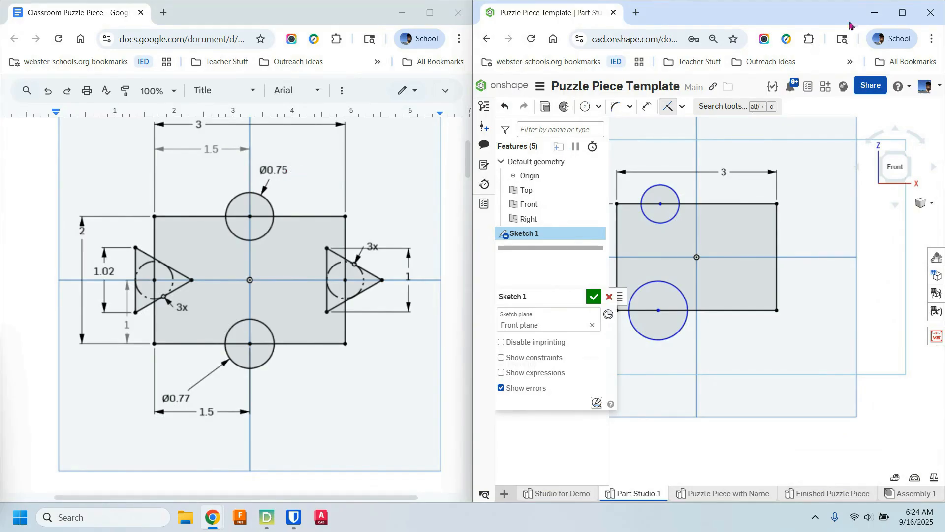
left_click(646, 115)
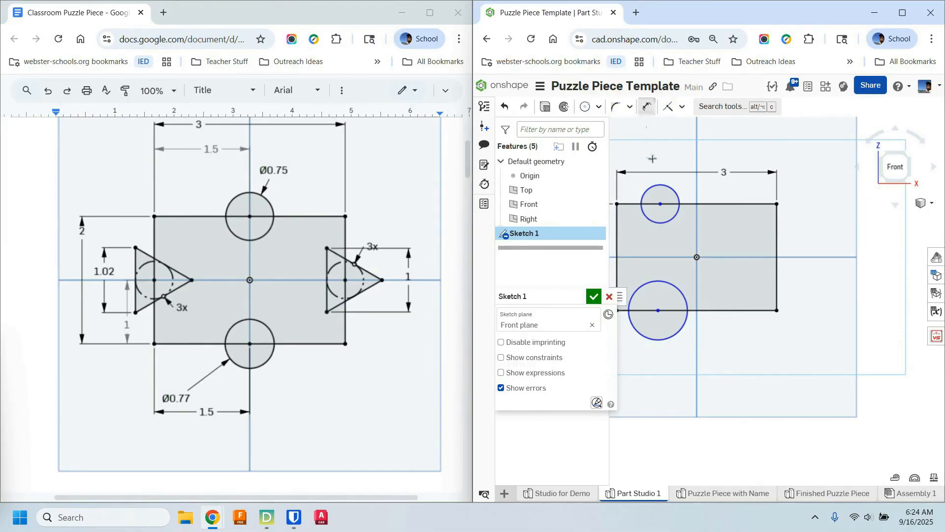
left_click(657, 184)
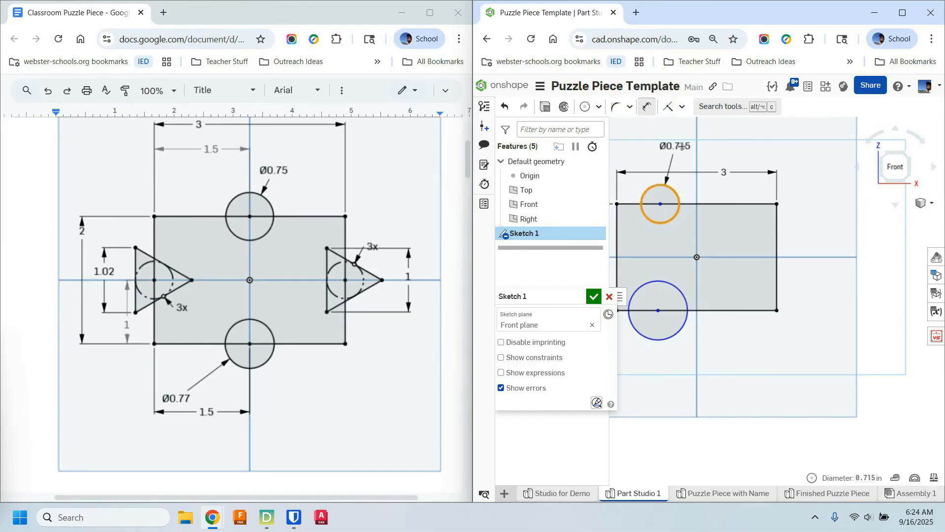
left_click(678, 147)
type("0.7")
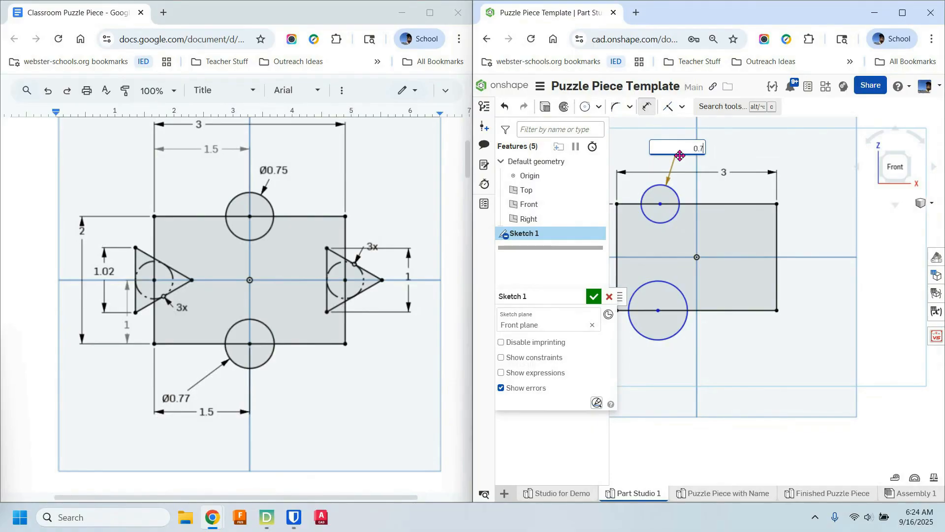
key("Return")
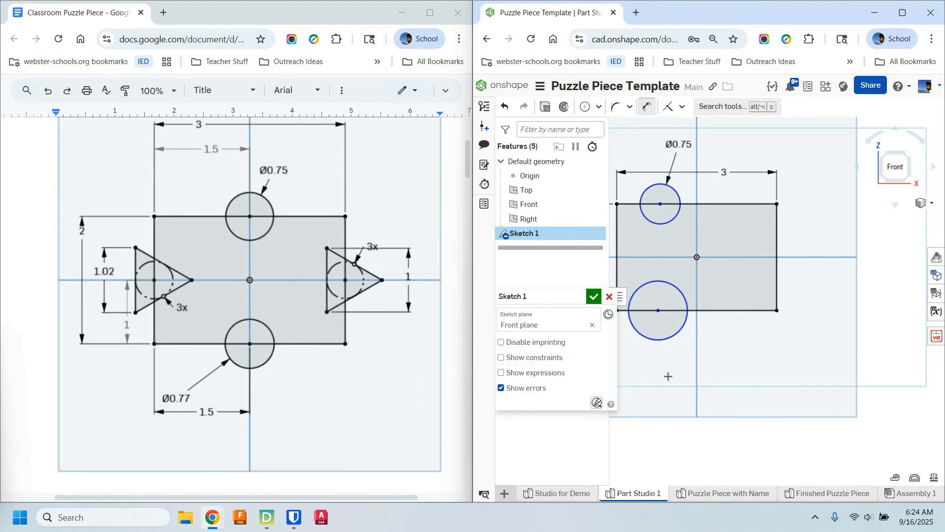
Step: Set the lower circle's diameter to 0.77 in
left_click(675, 338)
left_click(674, 368)
type("0.77")
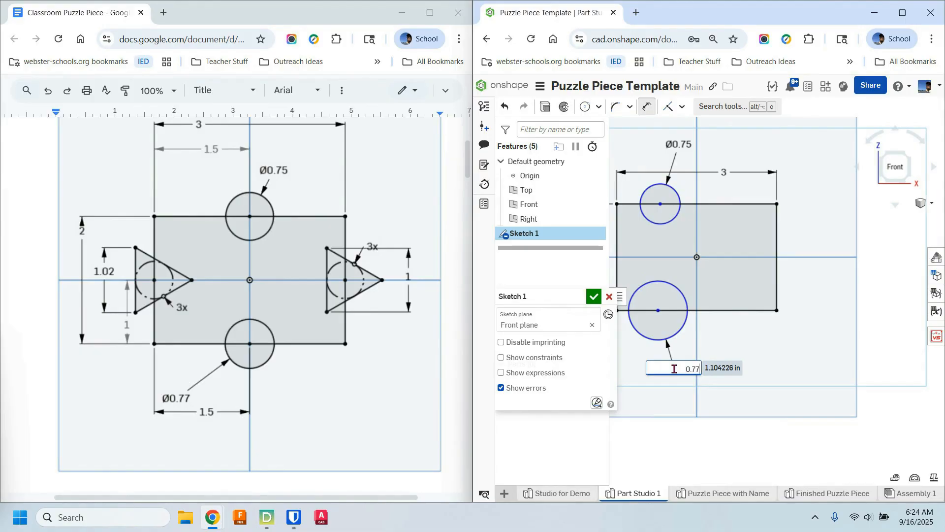
key("Return")
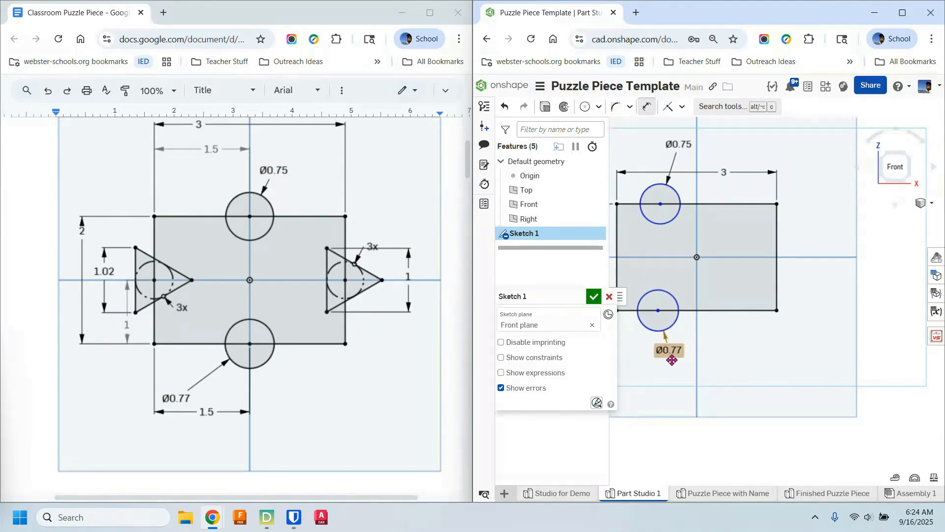
Step: Dimension the upper circle's center 1.5 in horizontally from the rectangle's upper-left corner, matching the reference drawing
scroll(671, 350, "up", 2)
scroll(665, 300, "down", 5)
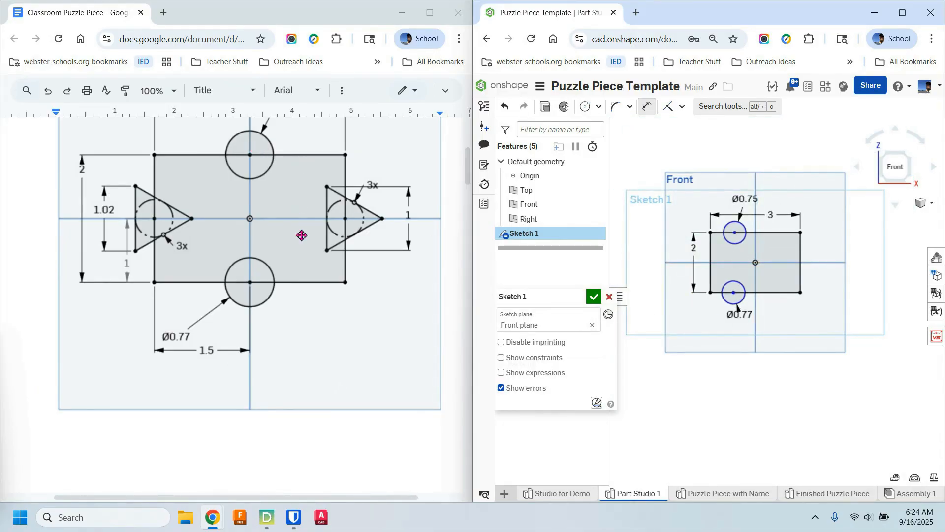
scroll(292, 217, "up", 2)
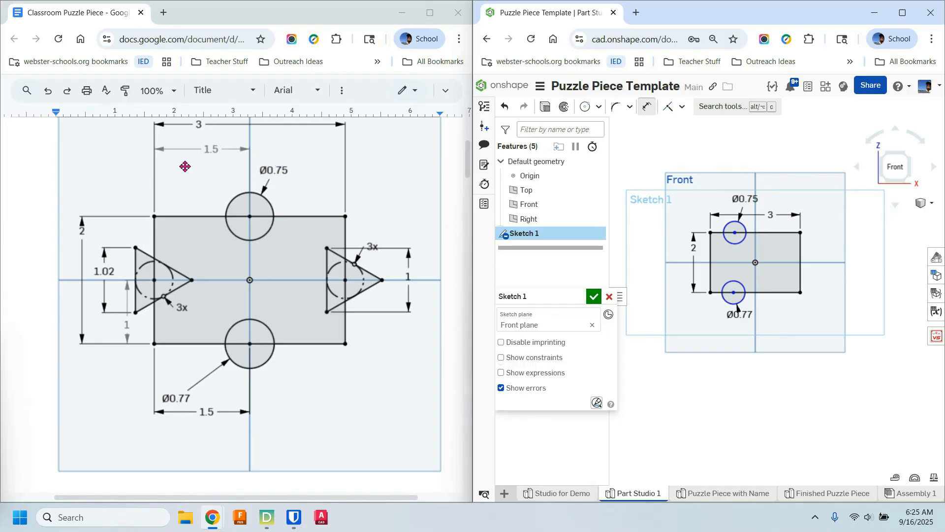
scroll(750, 221, "up", 3)
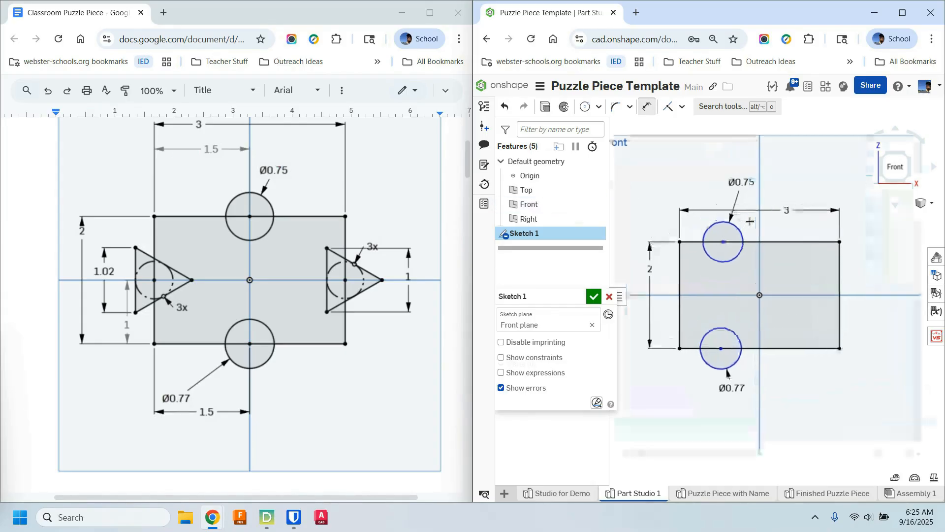
left_click(648, 107)
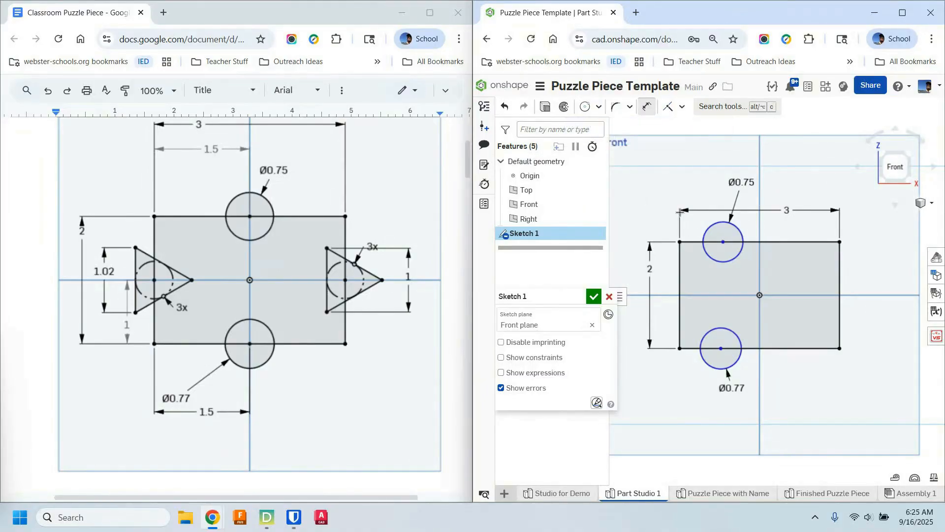
scroll(688, 236, "up", 5)
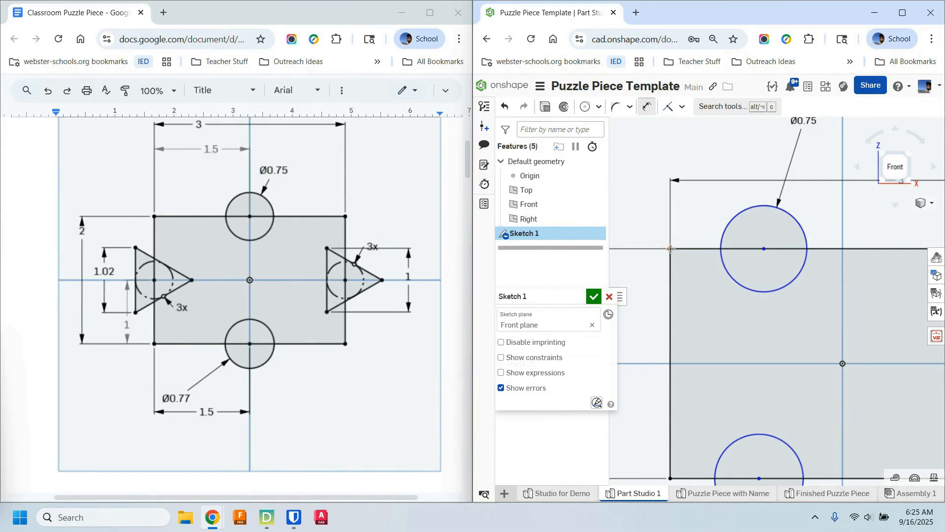
left_click(670, 249)
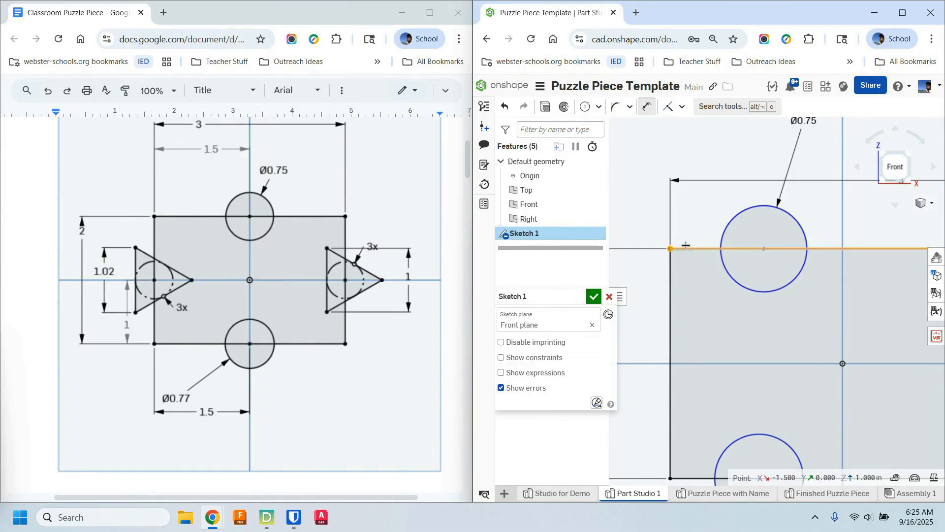
left_click(764, 249)
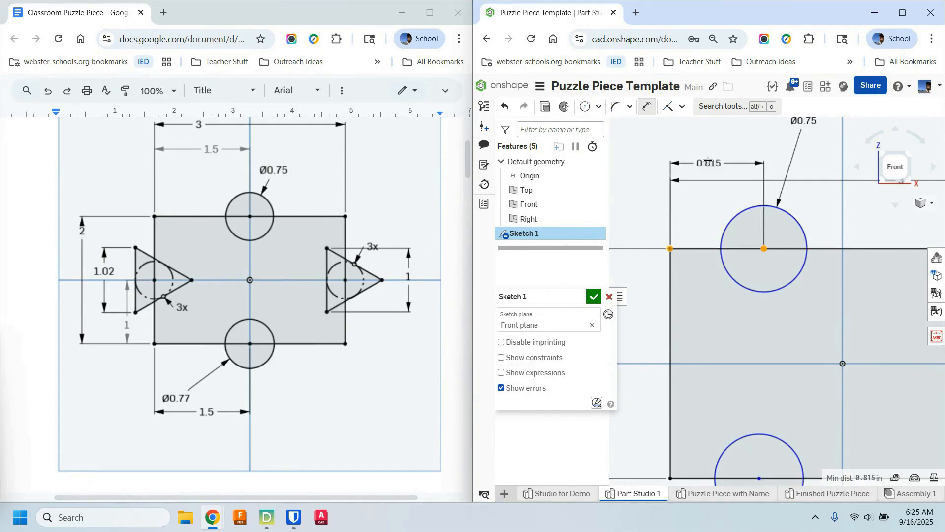
left_click(705, 143)
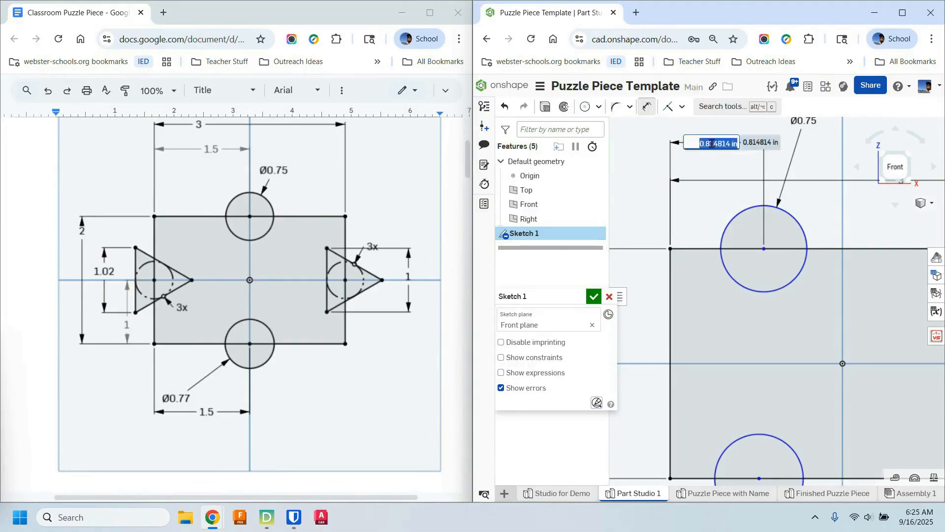
type("1.5")
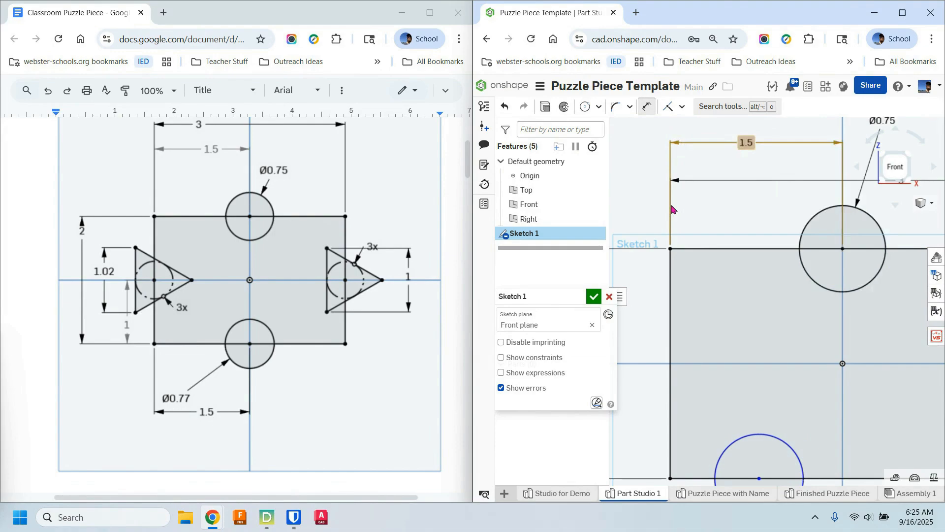
Step: Dimension the lower circle's center 1.5 in horizontally from the rectangle's lower-left corner
scroll(785, 229, "down", 5)
scroll(766, 228, "up", 5)
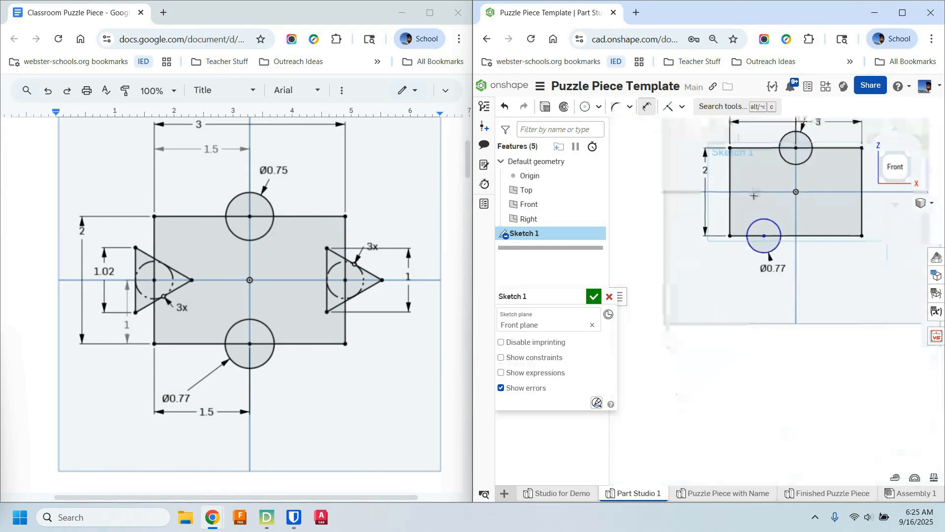
scroll(765, 227, "up", 2)
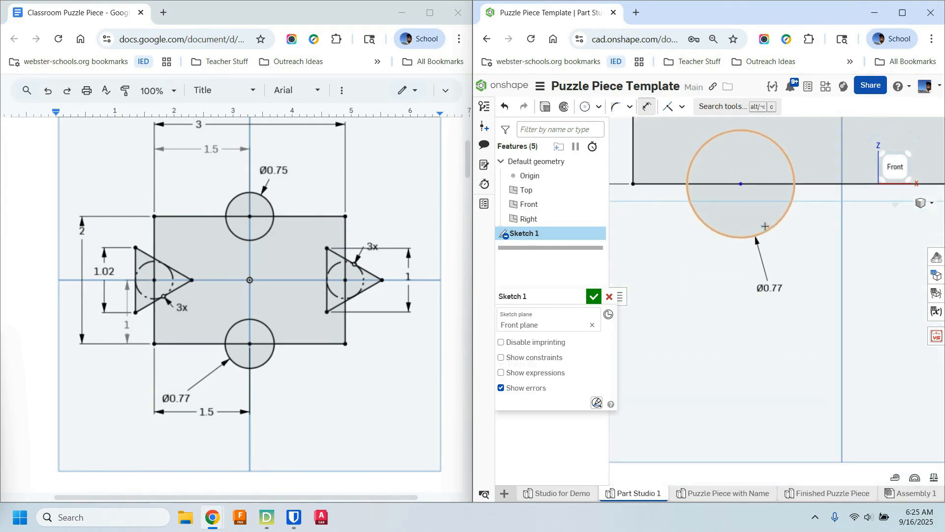
left_click(633, 185)
left_click(741, 184)
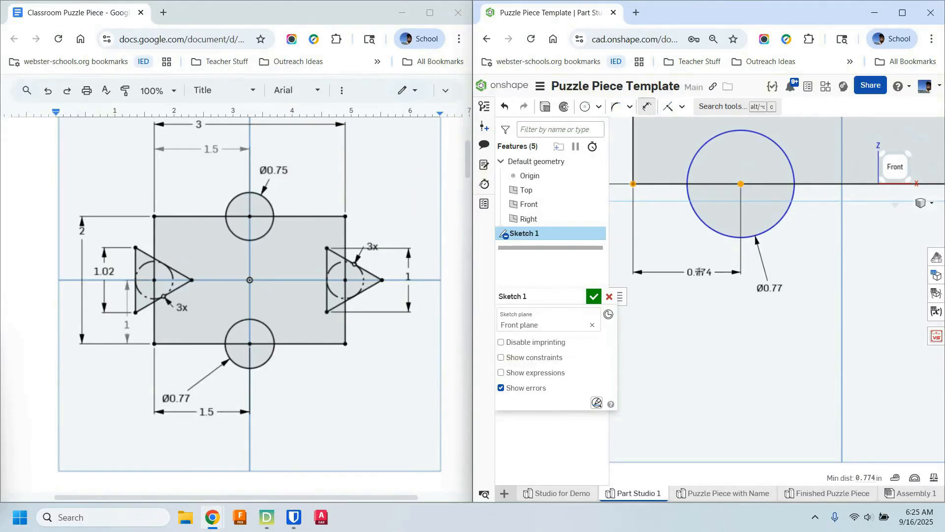
left_click(694, 272)
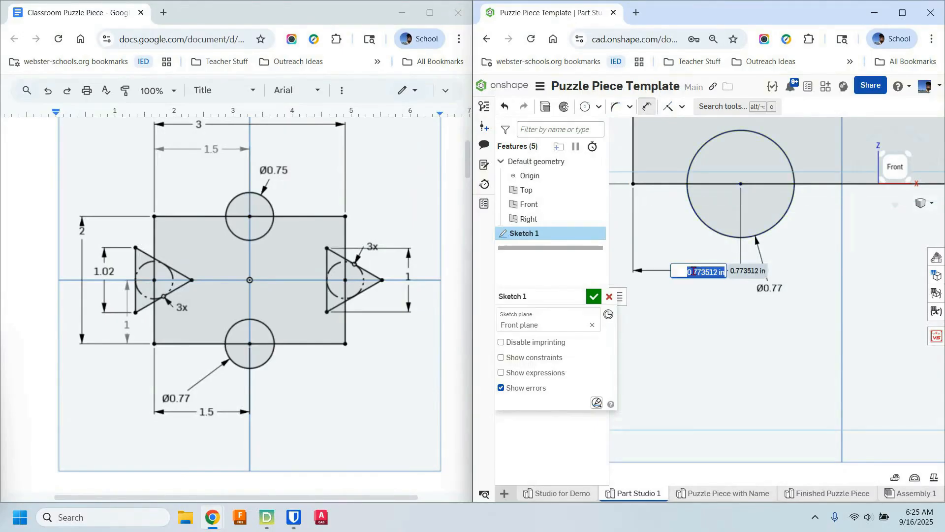
key("BackSpace")
type("1.5")
key("Return")
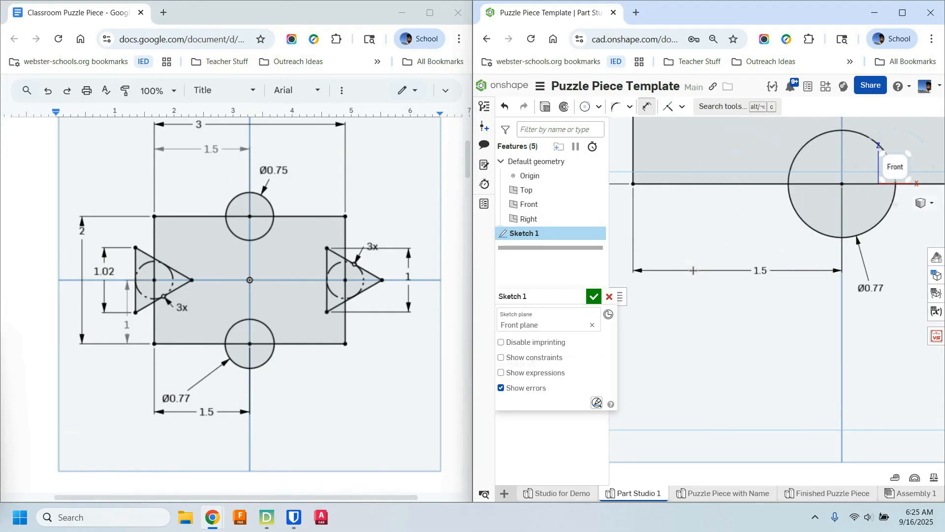
Step: Sketch a three-sided polygon around a circle about 0.52 in in diameter, centered on the rectangle's left edge above its midpoint
scroll(816, 263, "down", 2)
scroll(817, 262, "up", 4)
scroll(813, 283, "down", 2)
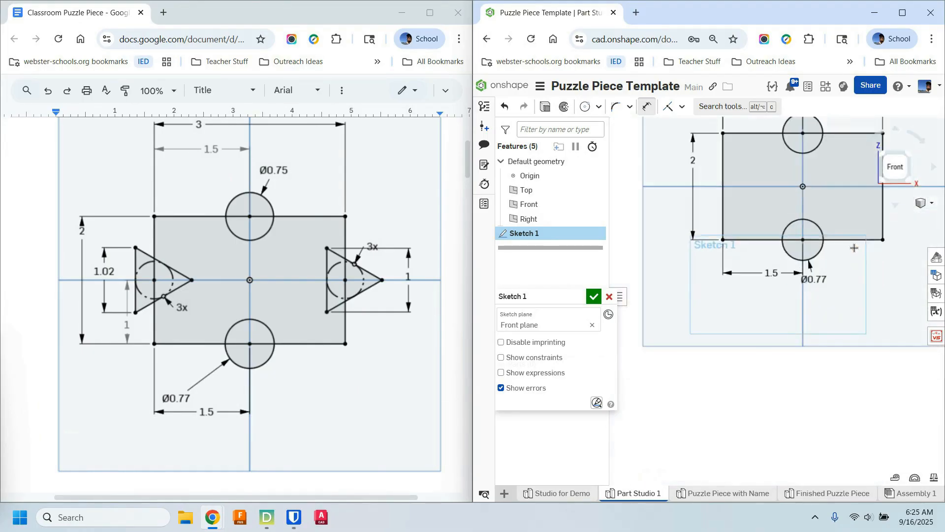
scroll(814, 286, "up", 3)
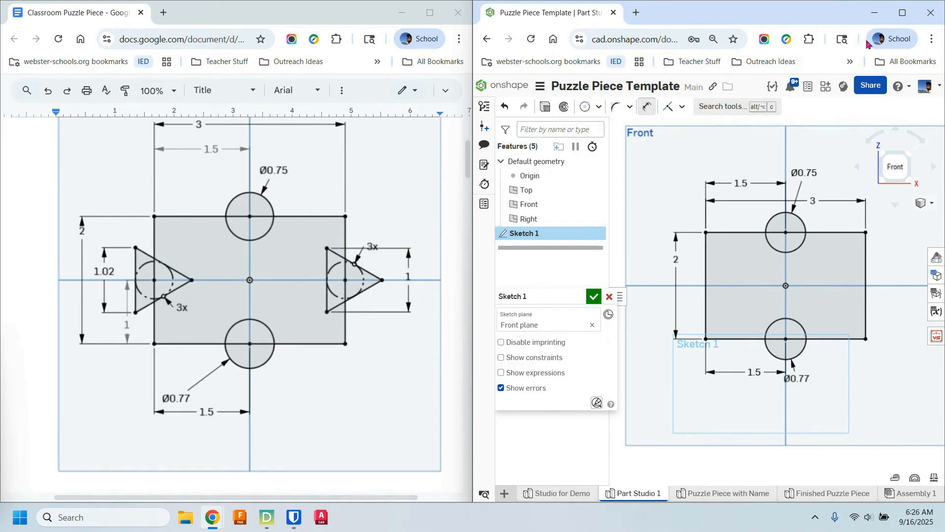
left_click(902, 12)
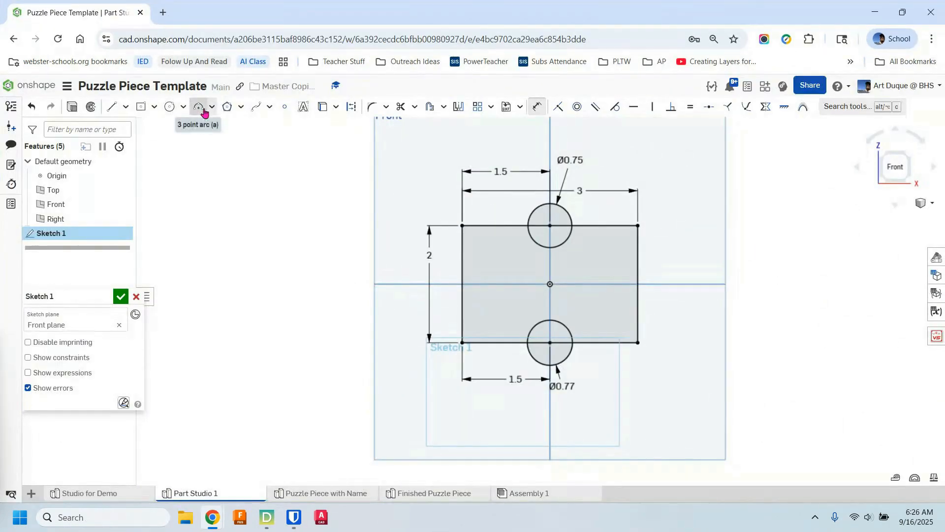
left_click(241, 107)
left_click(246, 127)
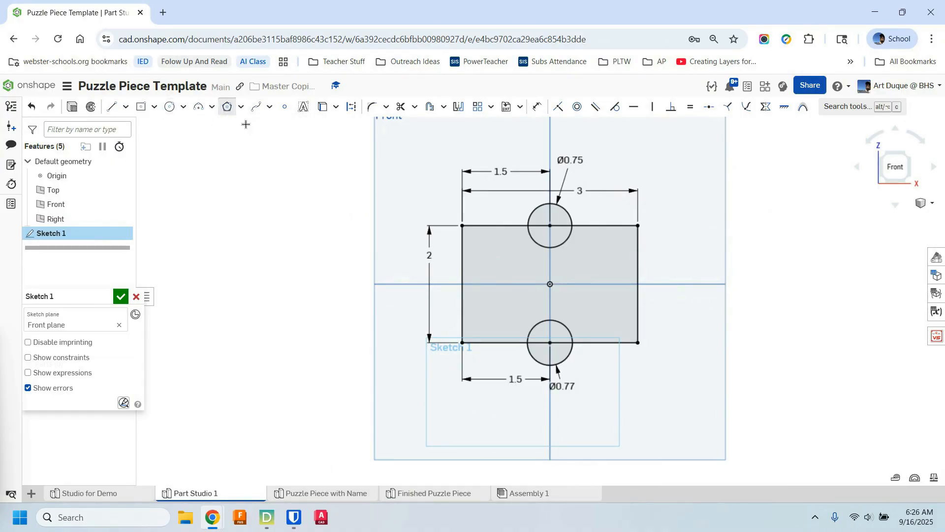
scroll(448, 261, "up", 2)
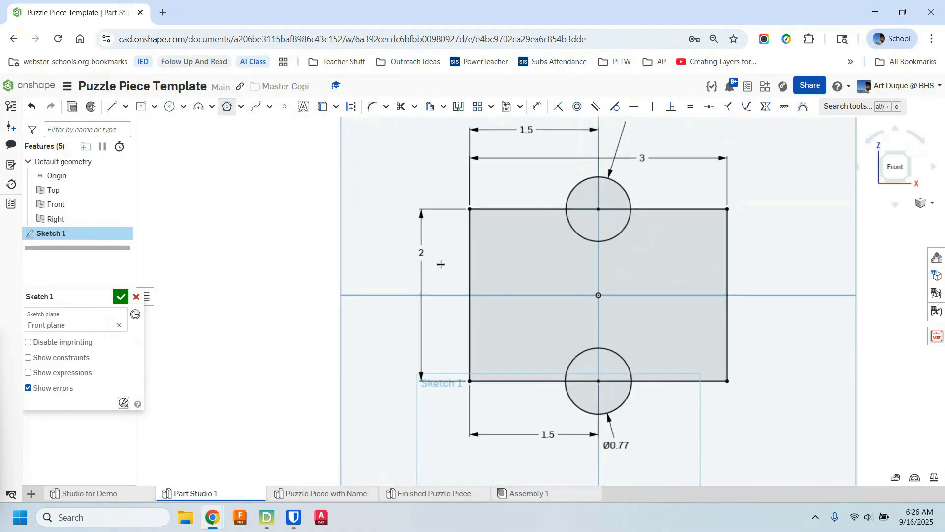
left_click(470, 257)
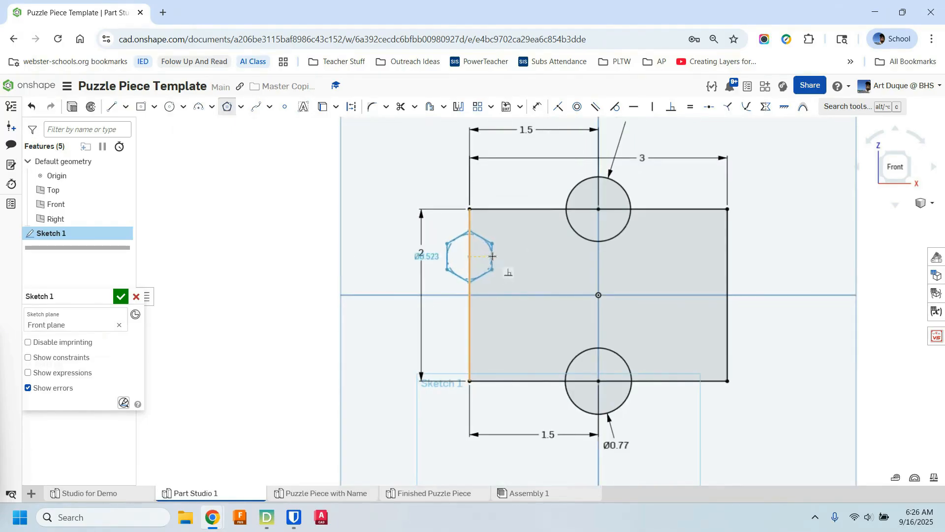
key("Down")
key("Down")
key("Down")
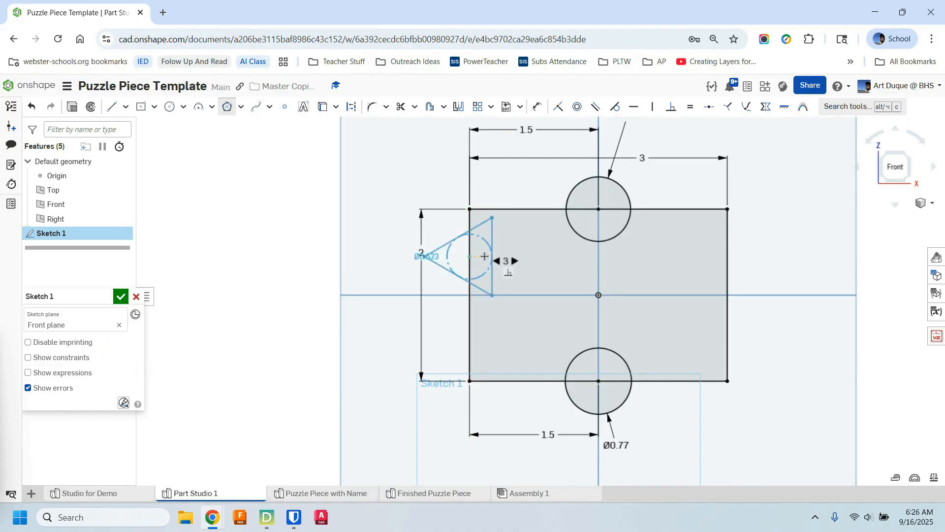
left_click(485, 256)
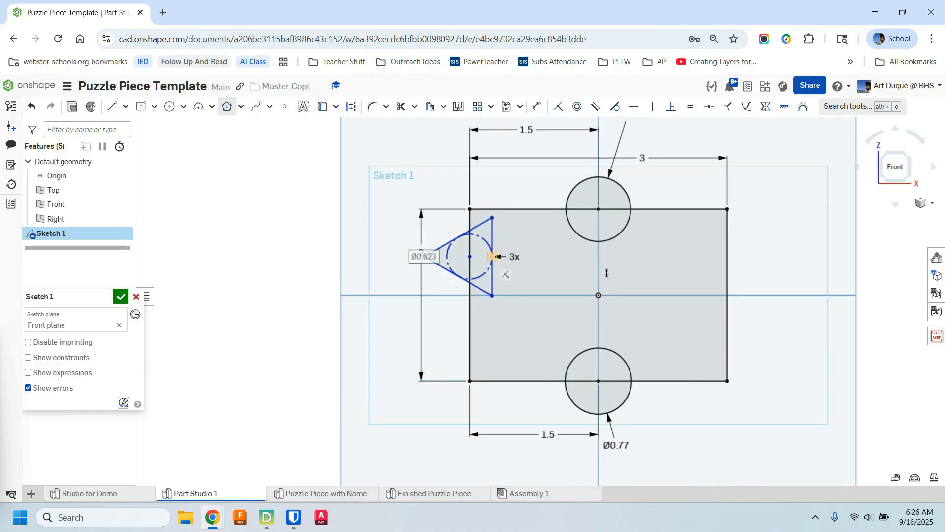
Step: Sketch a second triangle around a circle about 0.71 in in diameter, centered on the rectangle's right edge above its midpoint
left_click(729, 266)
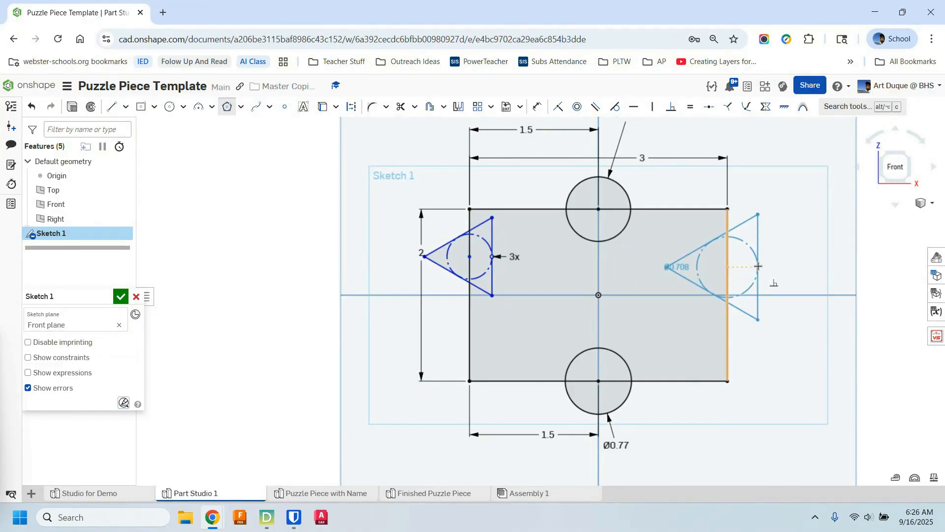
left_click(759, 266)
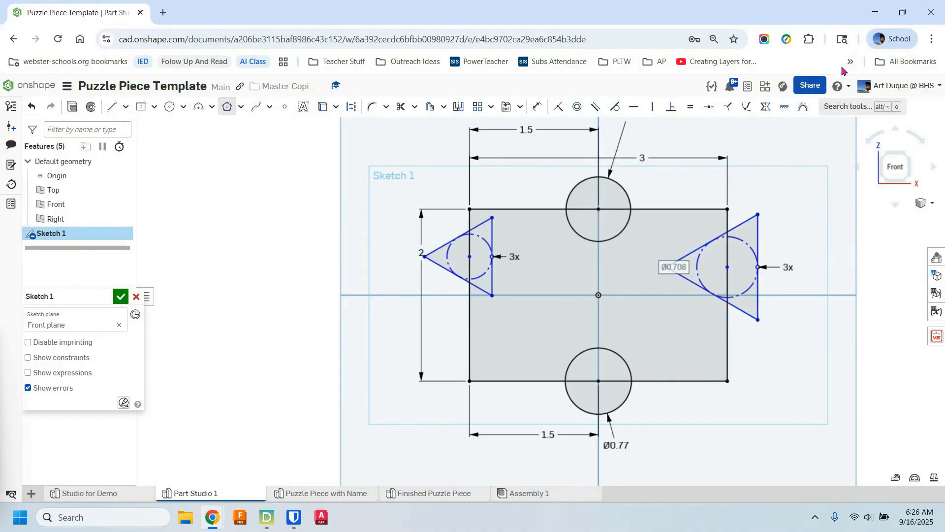
key("super+Right")
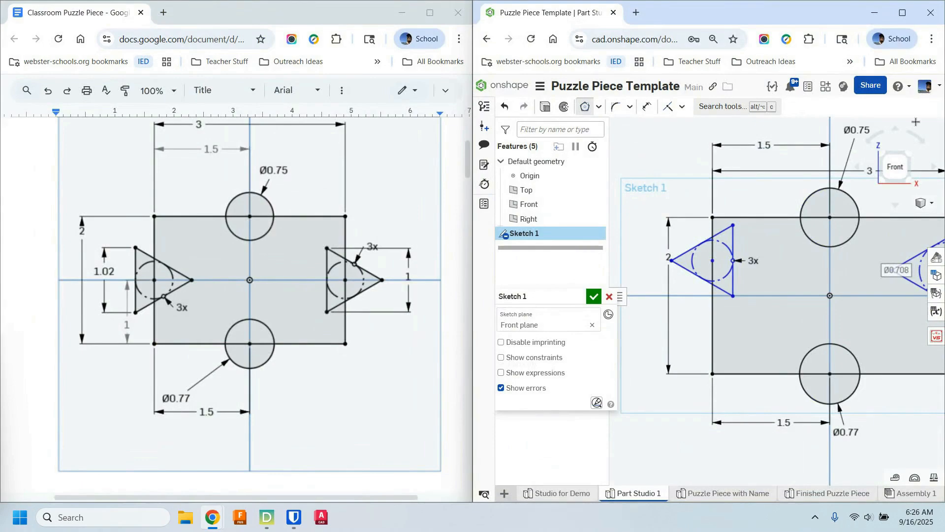
key("f")
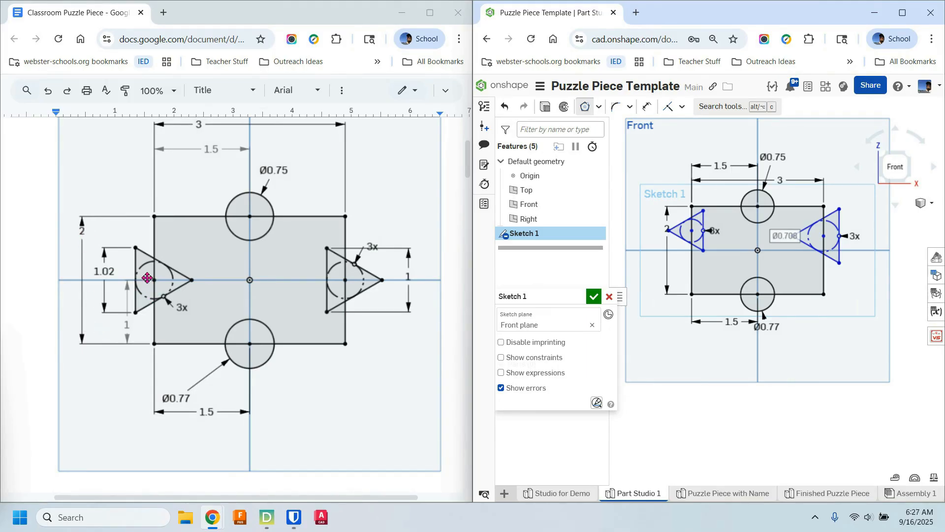
Step: Constrain the upper slanted side of each triangle to vertical so both triangles point right as in the reference drawing
scroll(664, 272, "up", 3)
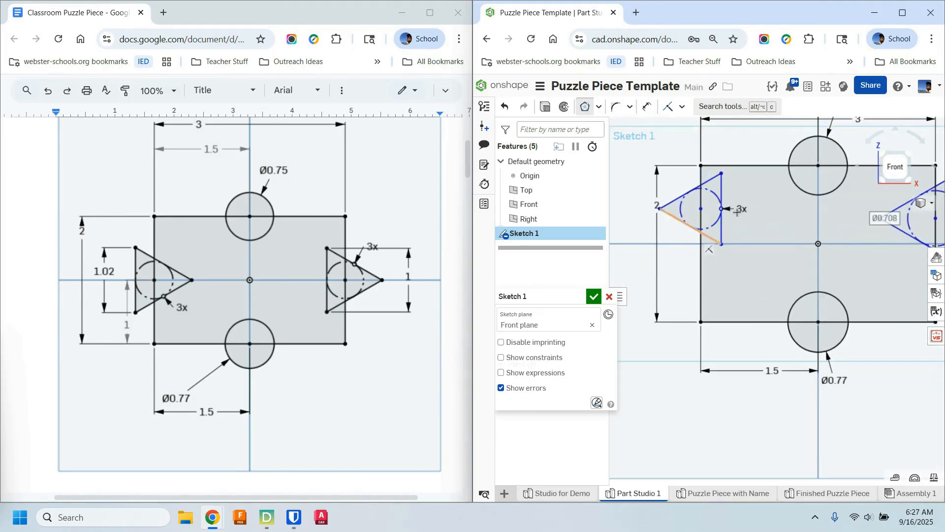
left_click(910, 17)
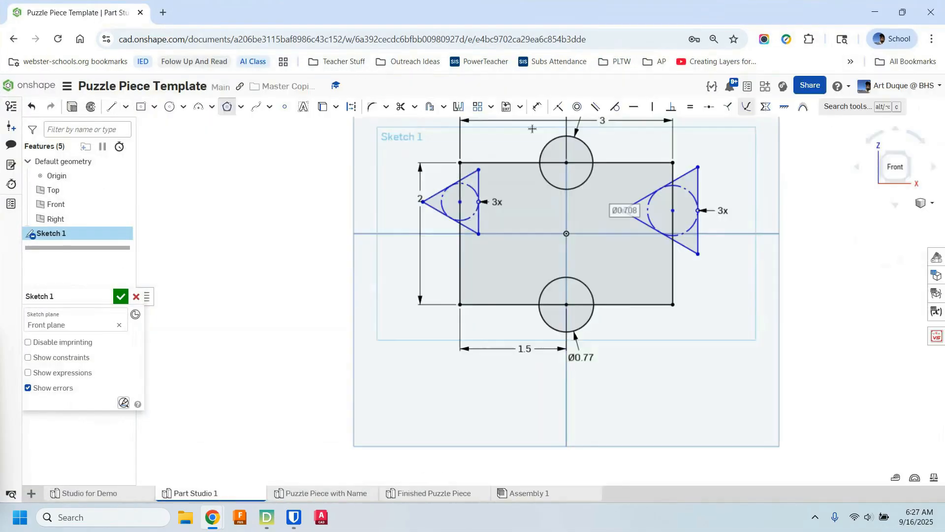
left_click(650, 111)
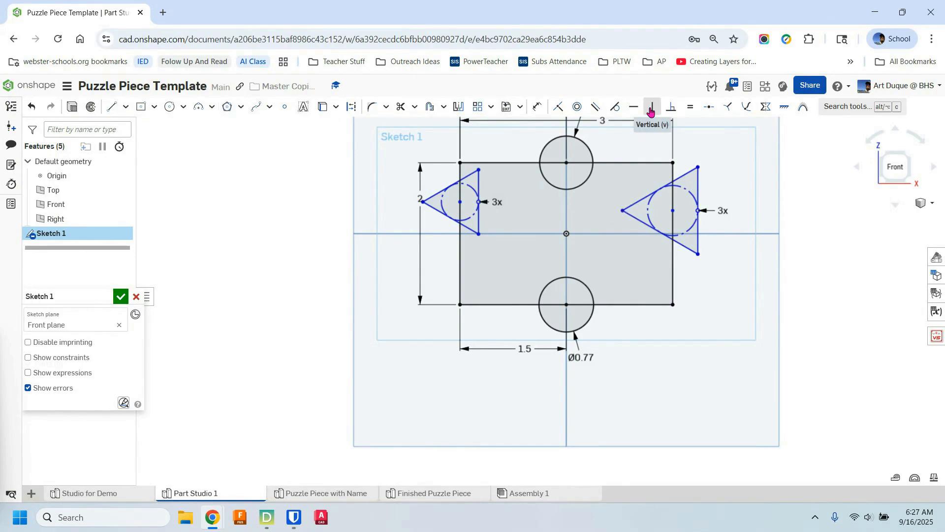
left_click(434, 197)
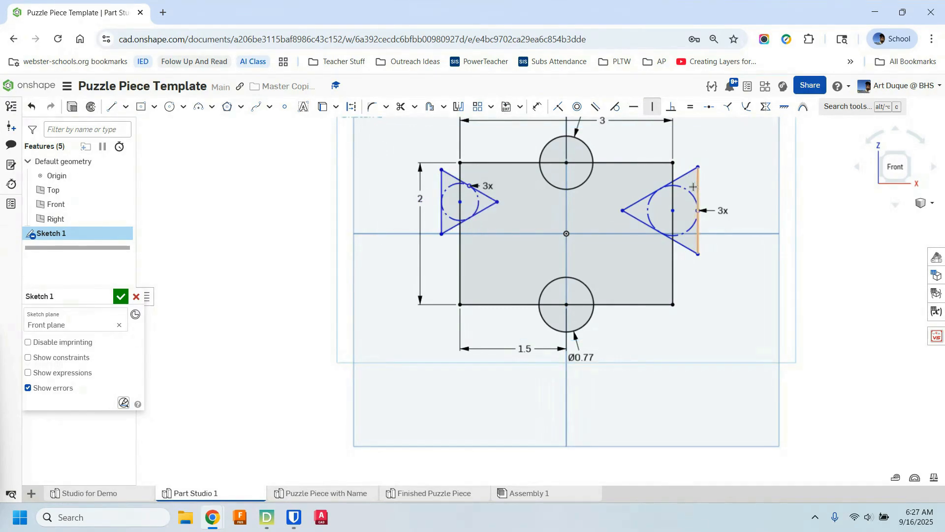
left_click(642, 198)
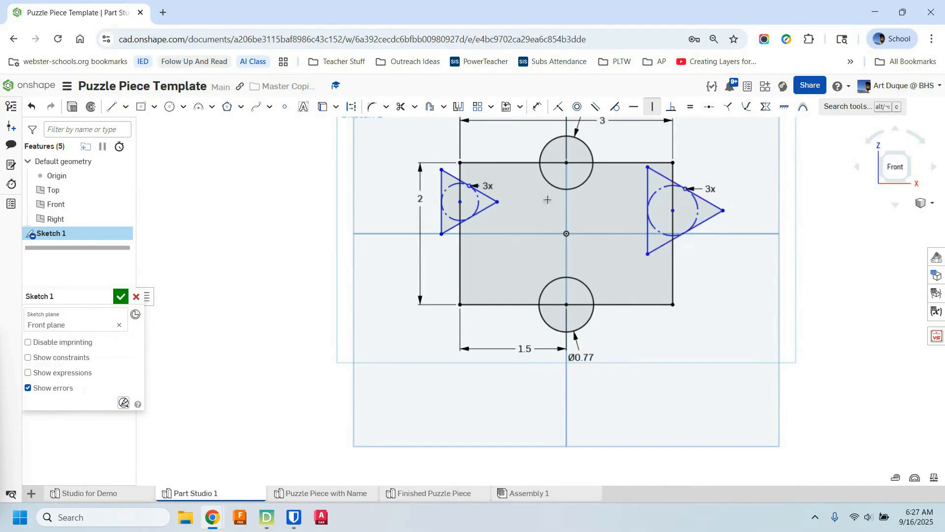
Step: Dimension the left triangle's center 1 in above the rectangle's lower-left corner
left_click(539, 111)
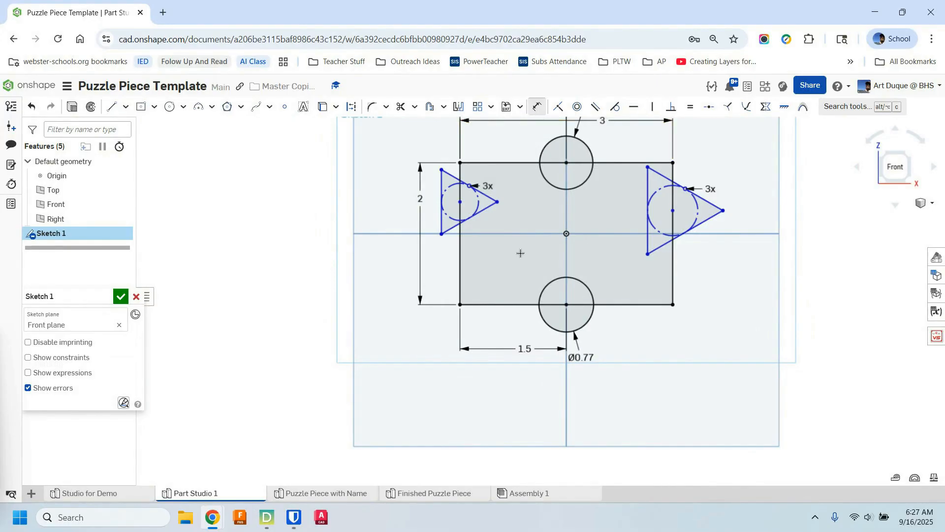
left_click(461, 304)
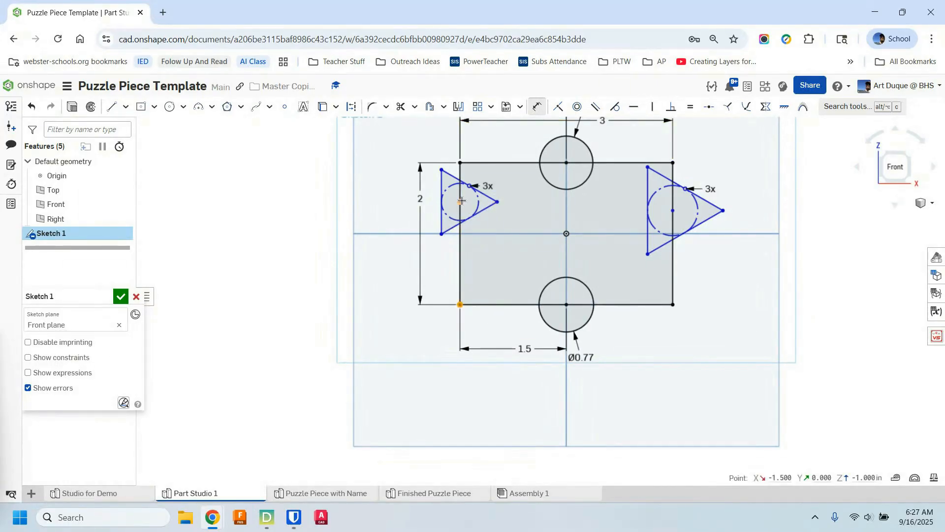
left_click(460, 201)
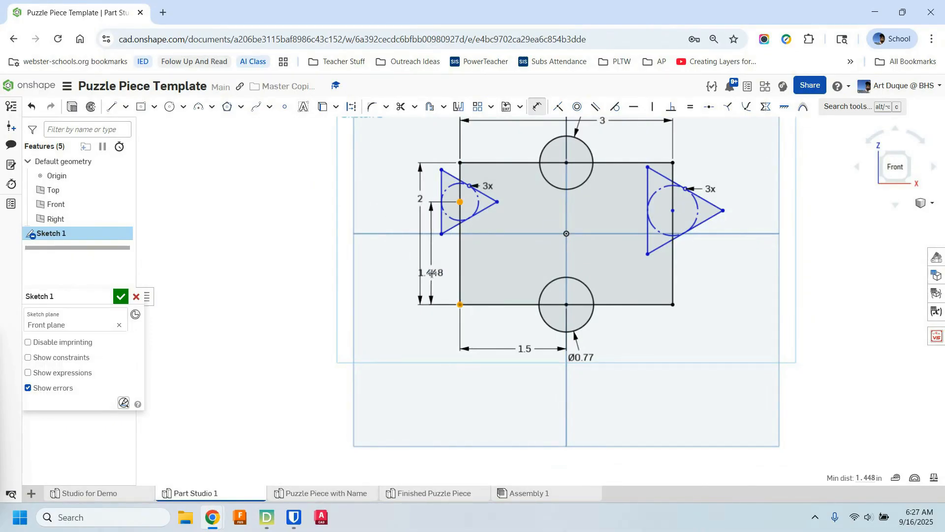
left_click(434, 275)
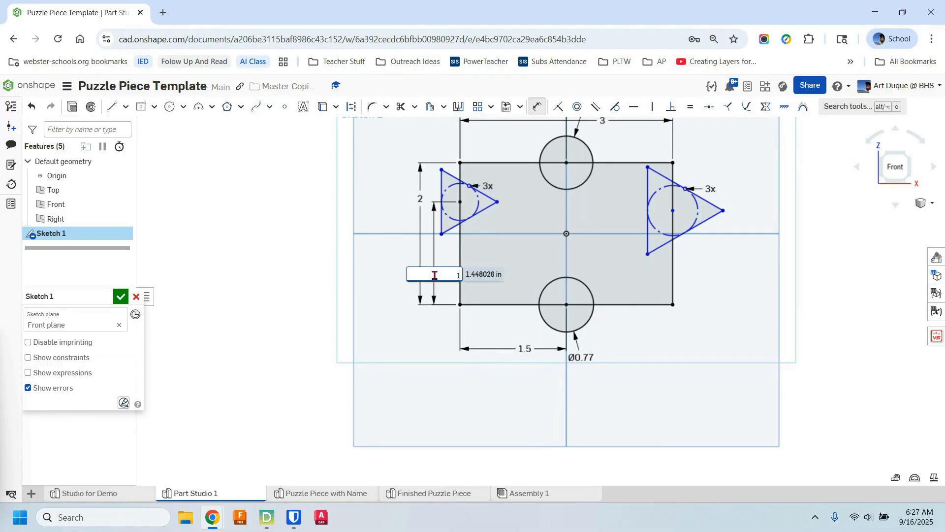
type("1")
key("Return")
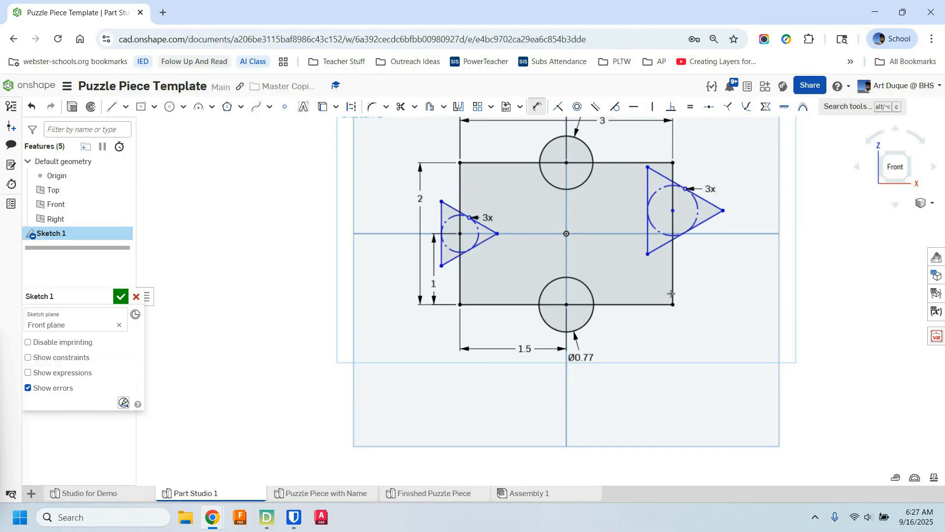
Step: Dimension the right triangle's center 1 in above the rectangle's lower-right corner
left_click(673, 301)
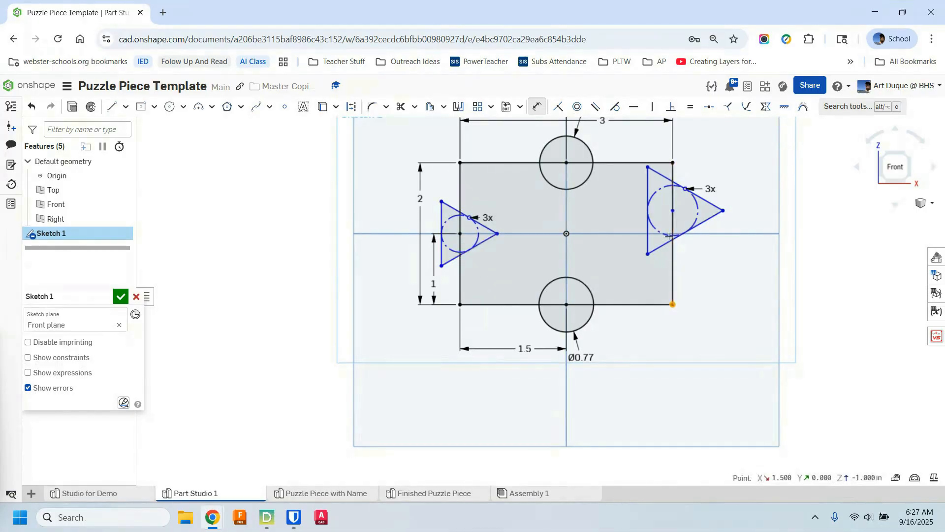
left_click(673, 211)
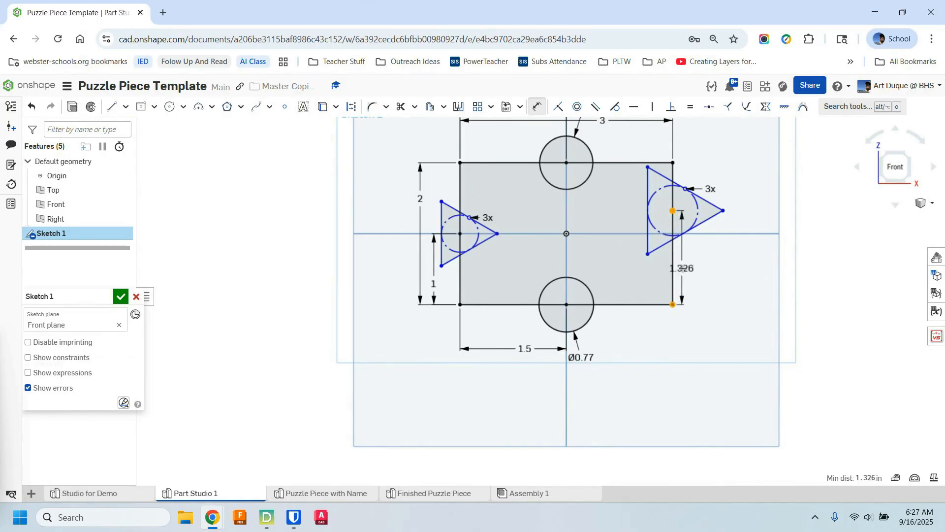
left_click(699, 271)
type("1")
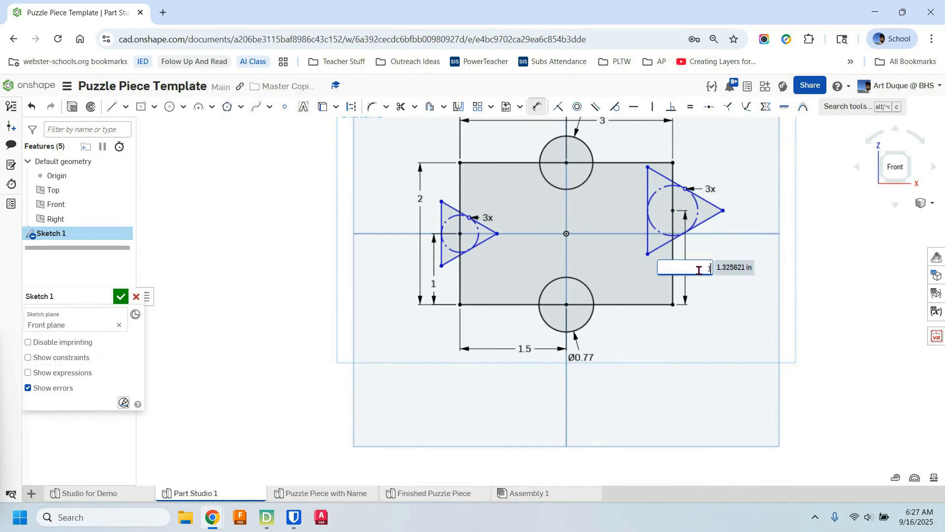
key("Return")
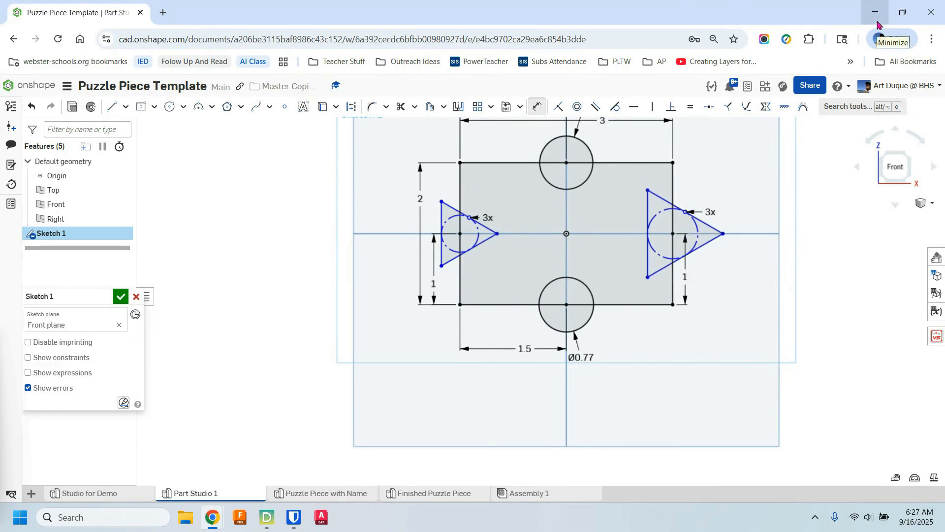
Step: Check the reference drawing and dimension the left triangle's vertical side to 1.02 in
key("super+Right")
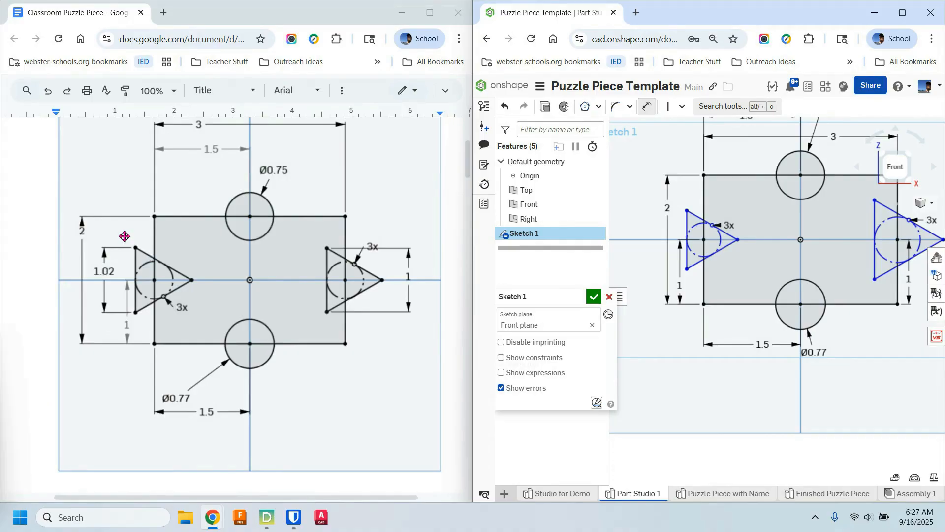
left_click(902, 12)
left_click(540, 114)
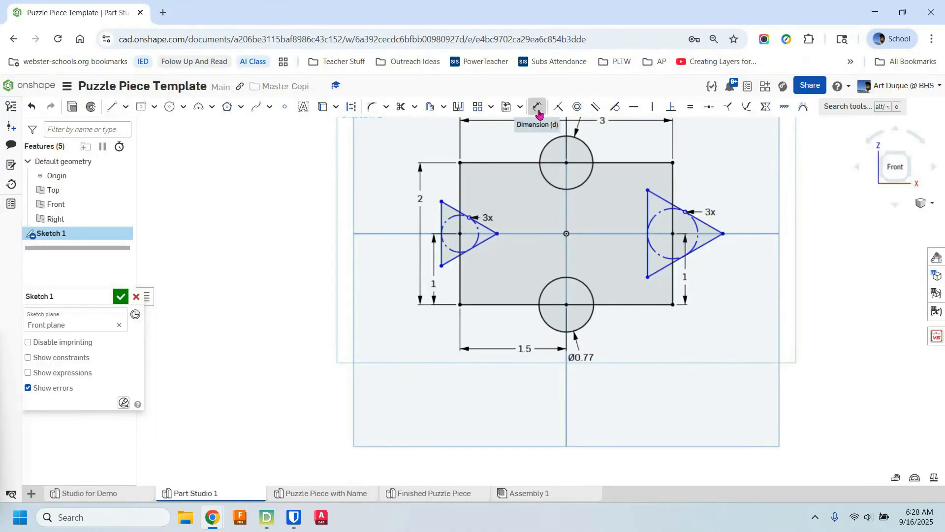
left_click(443, 215)
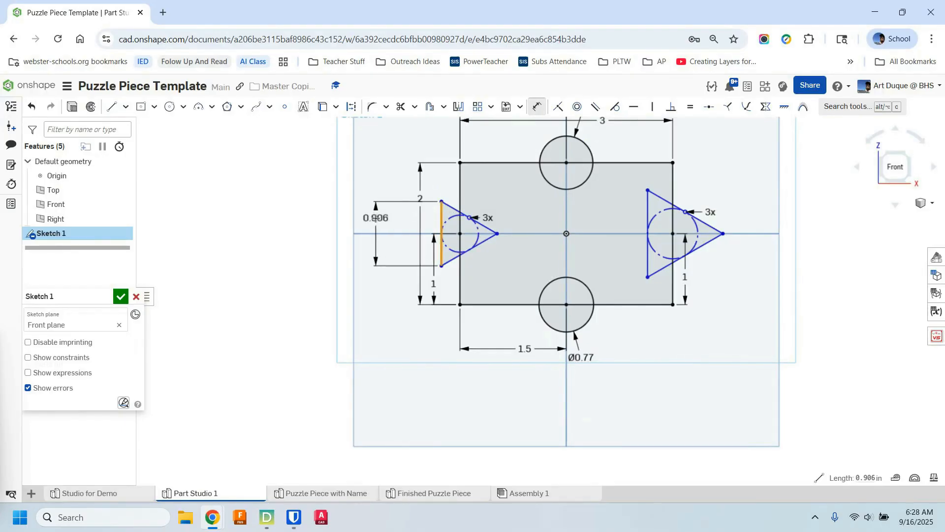
left_click(378, 218)
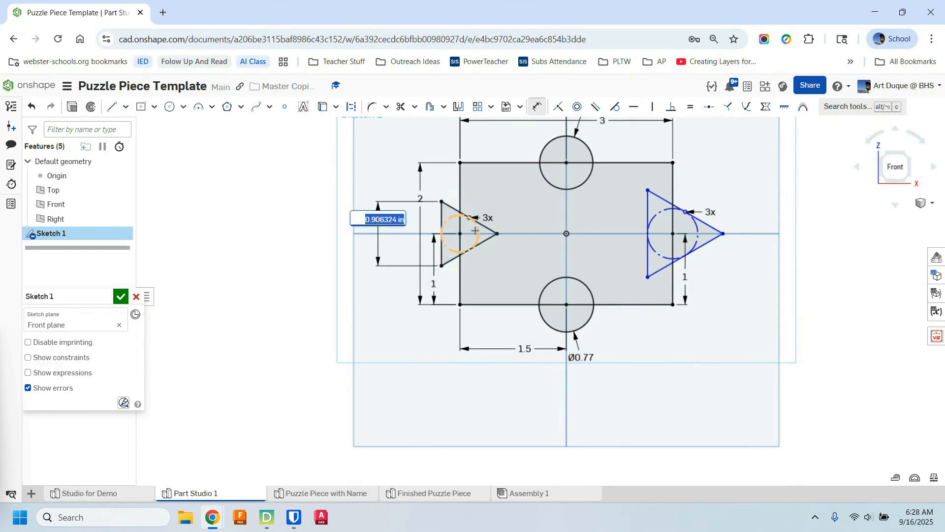
type("1.02")
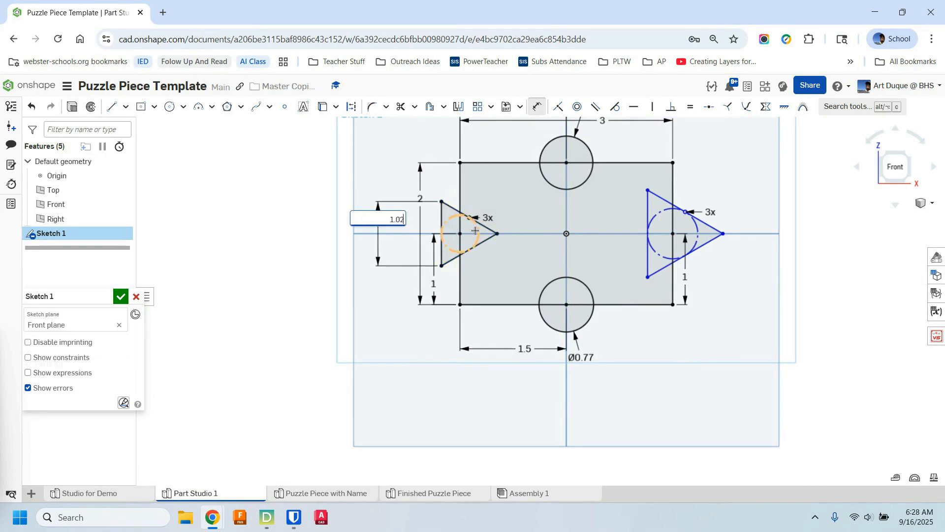
key("Return")
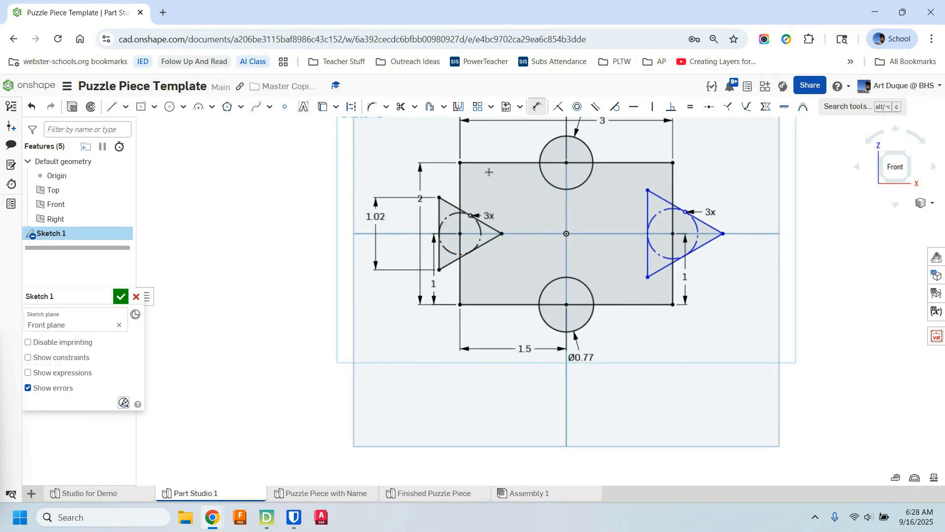
Step: Compare with the reference drawing and dimension the right triangle's vertical side to 1 in
key("super+Right")
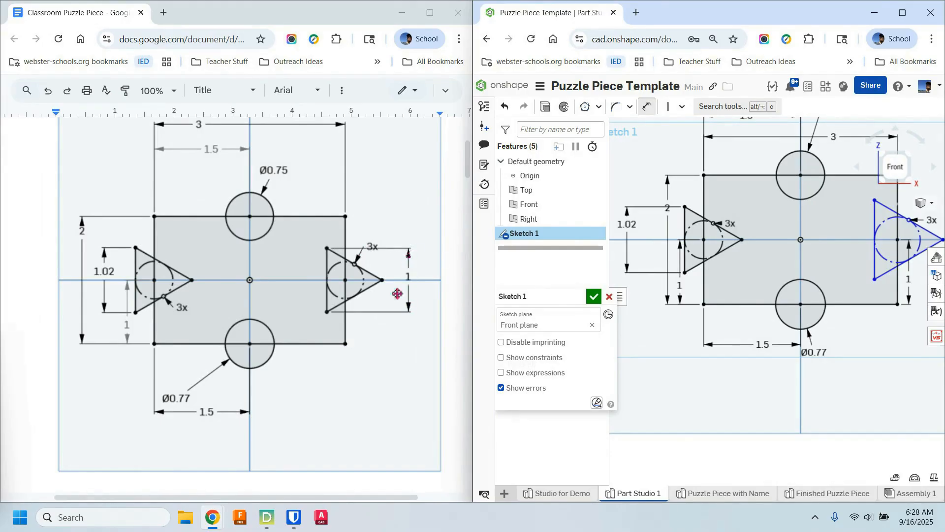
left_click(902, 13)
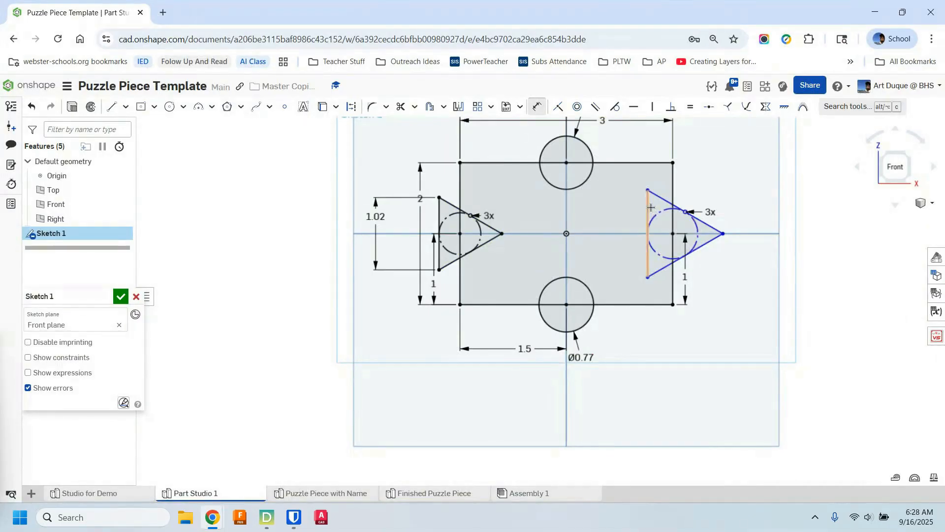
left_click(648, 207)
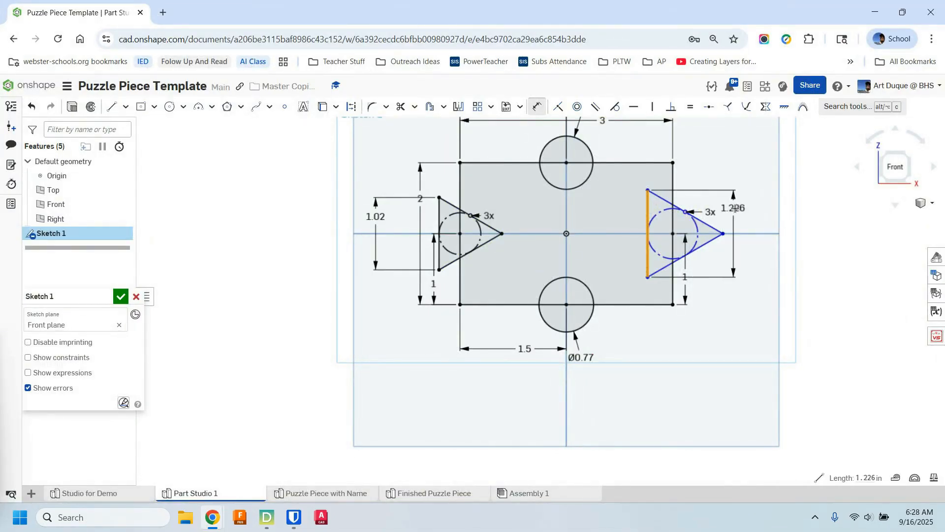
left_click(743, 215)
type("1")
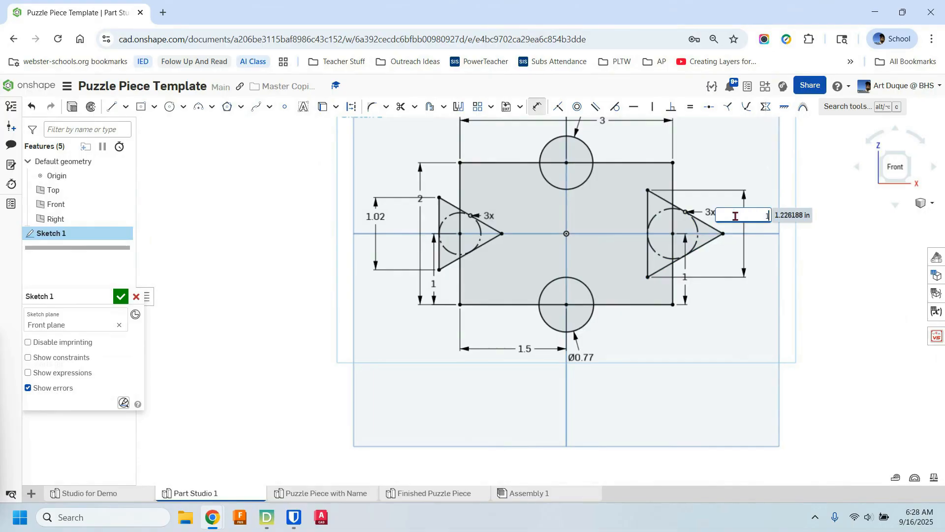
key("Return")
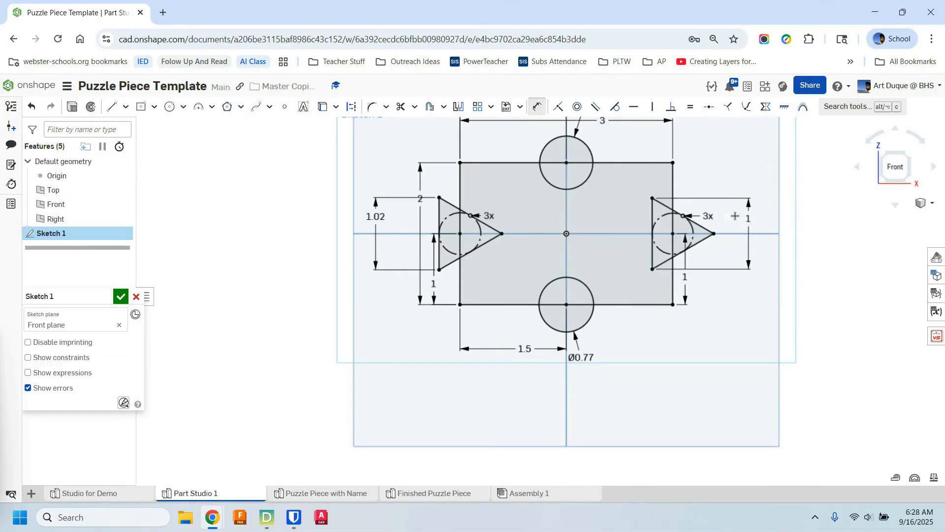
Step: Accept the completed puzzle piece sketch and bring up the Step 2 extrusion instructions in the reference document beside the model
scroll(743, 229, "up", 2)
middle_click_drag(751, 238, 763, 300)
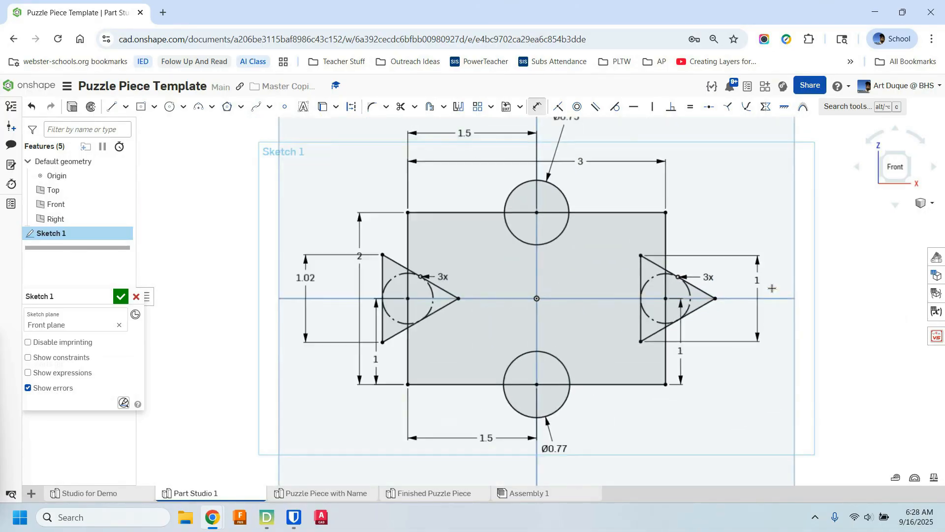
scroll(774, 285, "down", 1)
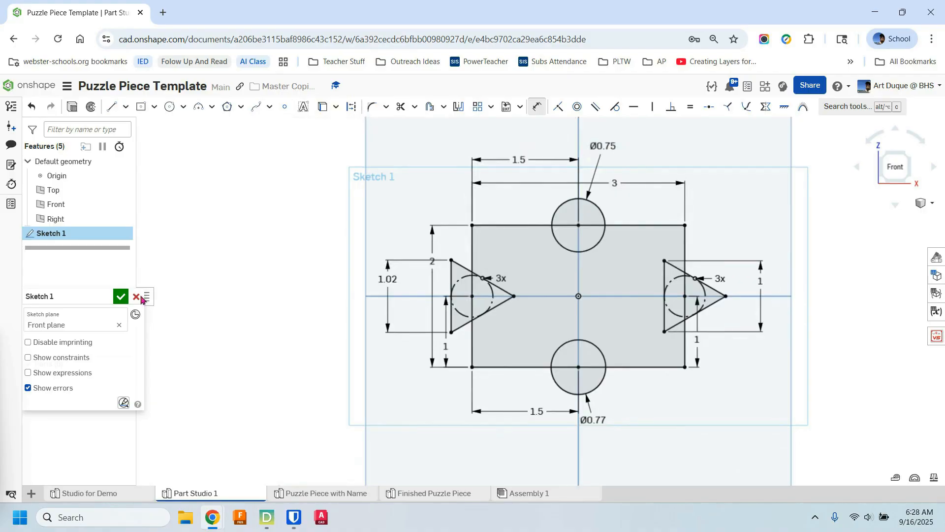
left_click(121, 297)
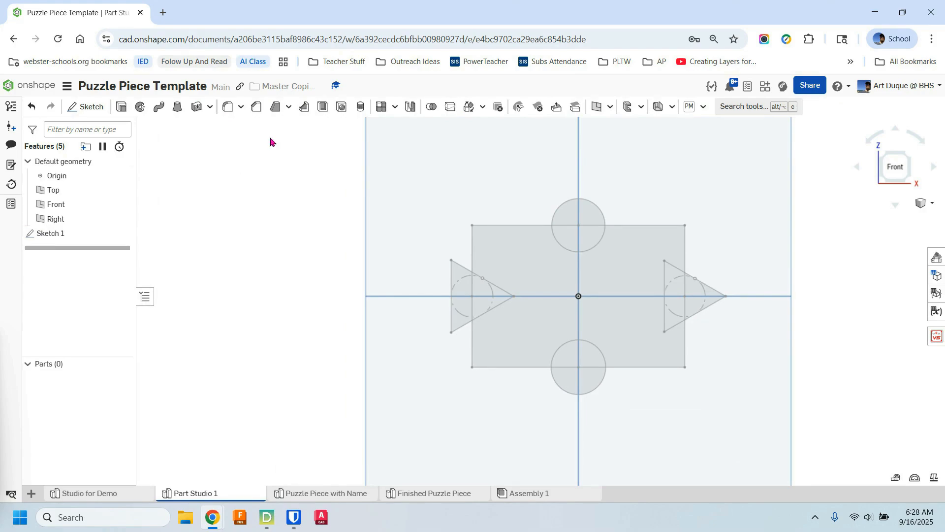
key("super+Right")
scroll(192, 277, "down", 8)
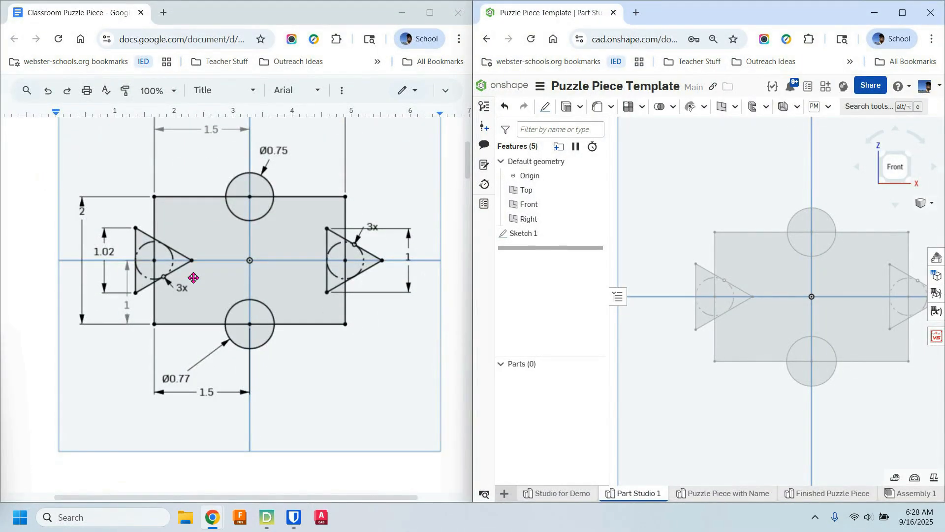
scroll(194, 276, "down", 3)
scroll(206, 268, "up", 3)
scroll(192, 298, "down", 1)
scroll(192, 300, "down", 1)
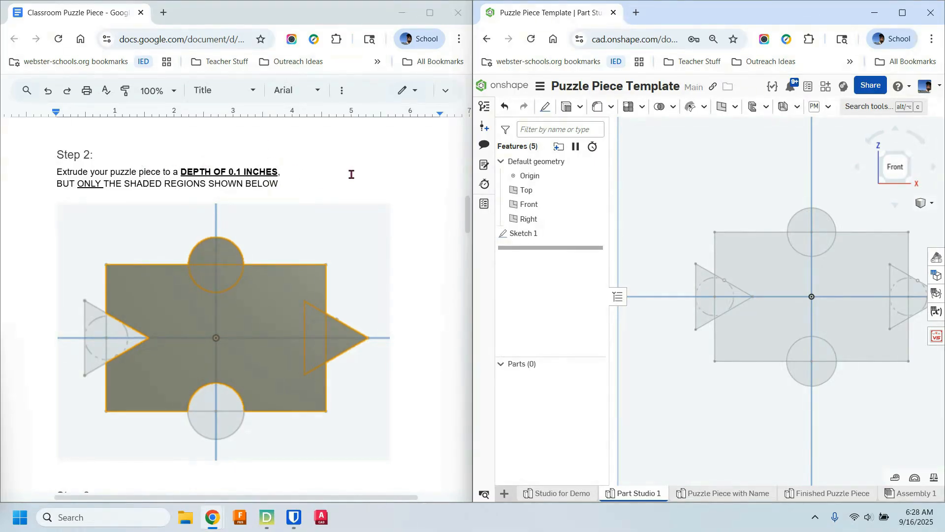
Step: Extrude the rectangle body, both halves of the upper circle and the whole right triangle 0.1 in, leaving out the left triangle and lower circle
left_click(569, 109)
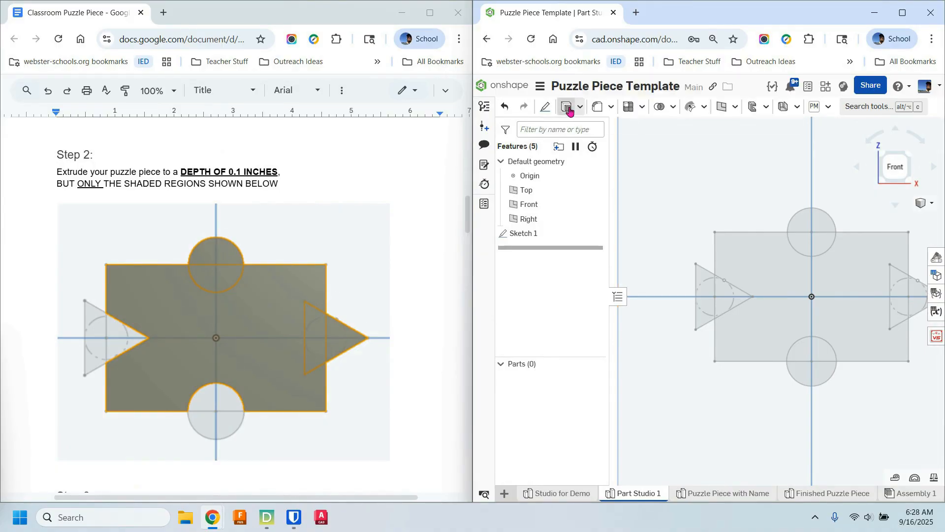
left_click(760, 266)
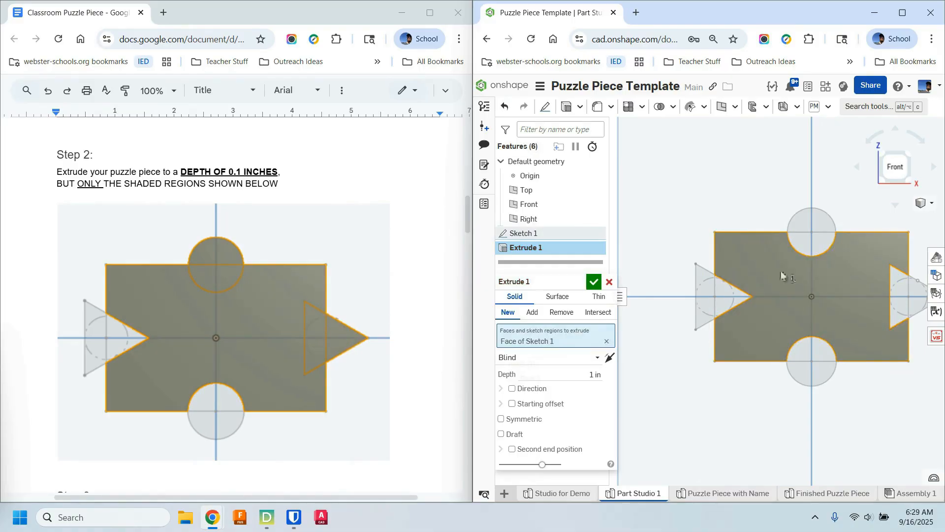
left_click(795, 243)
left_click(802, 227)
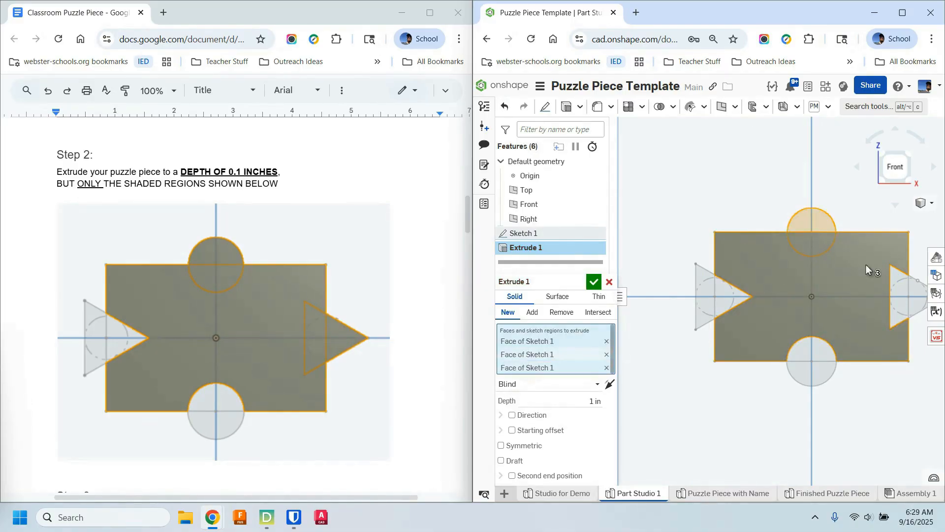
left_click(905, 305)
left_click(919, 296)
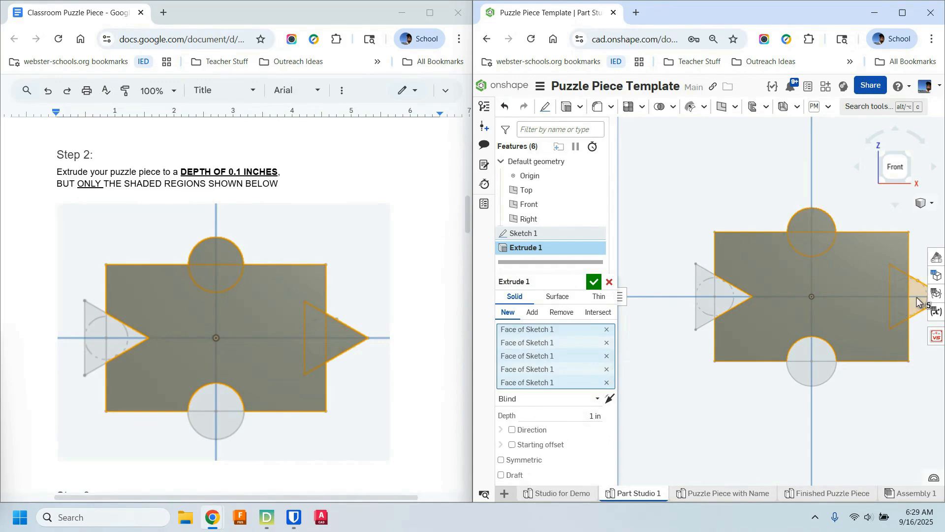
middle_click_drag(836, 311, 805, 307)
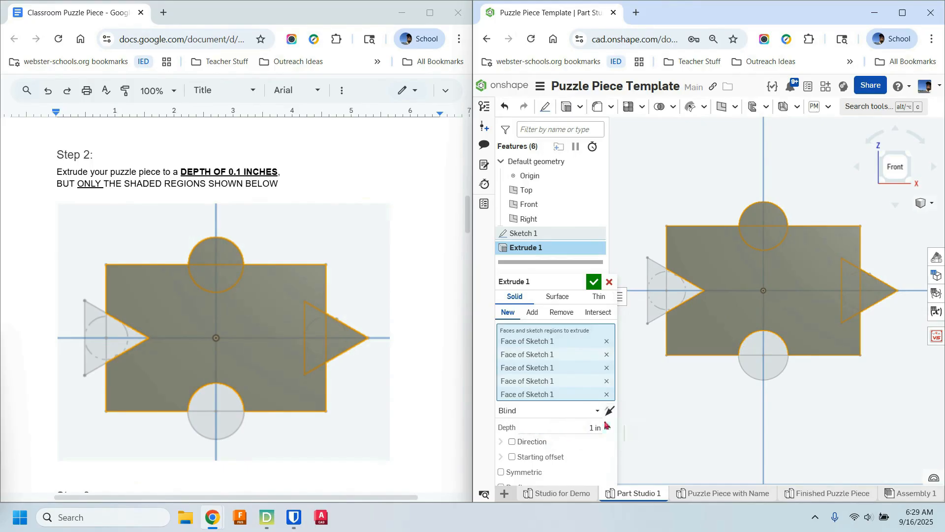
left_click(581, 427)
type("0.1")
left_click(596, 283)
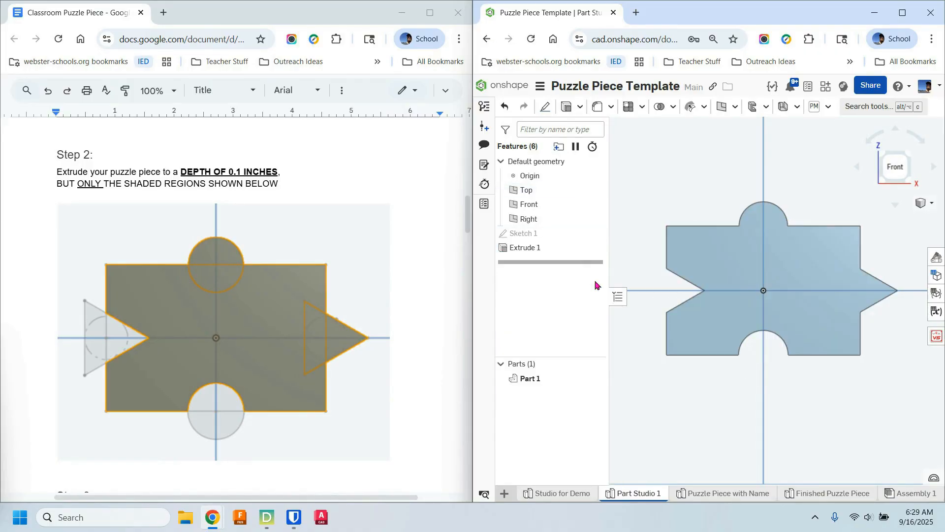
Step: Inspect the extruded piece, read the Step 3 name text instructions in the reference document, and return to the full-width model
right_click_drag(717, 393, 746, 366)
scroll(281, 383, "down", 1)
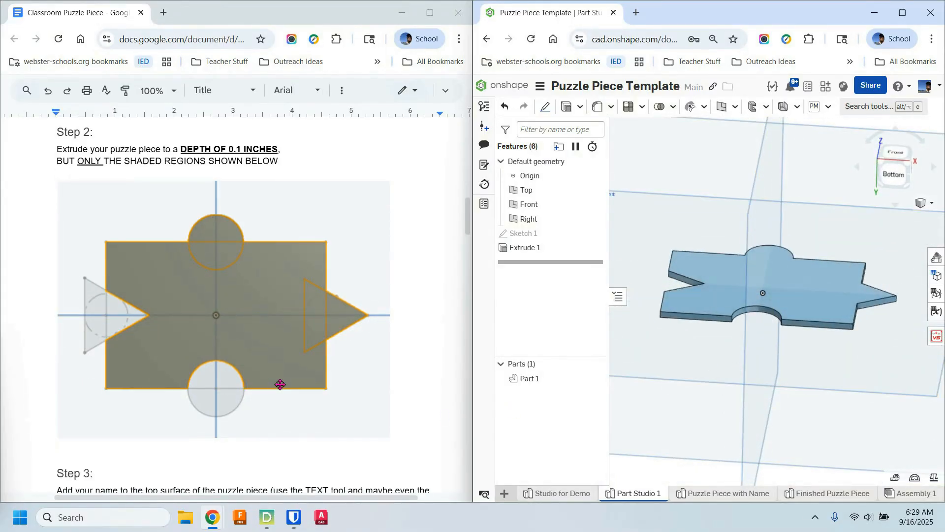
scroll(300, 371, "down", 4)
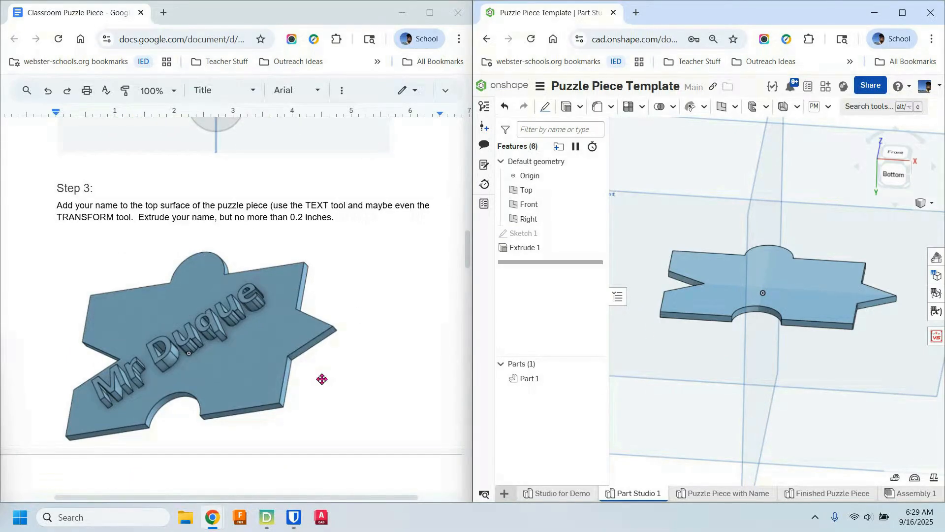
right_click_drag(795, 338, 792, 348)
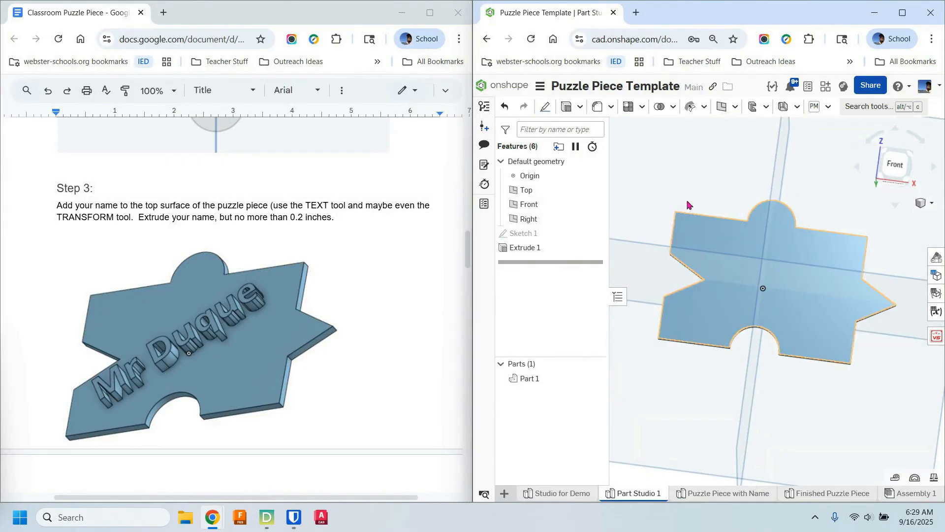
left_click(903, 13)
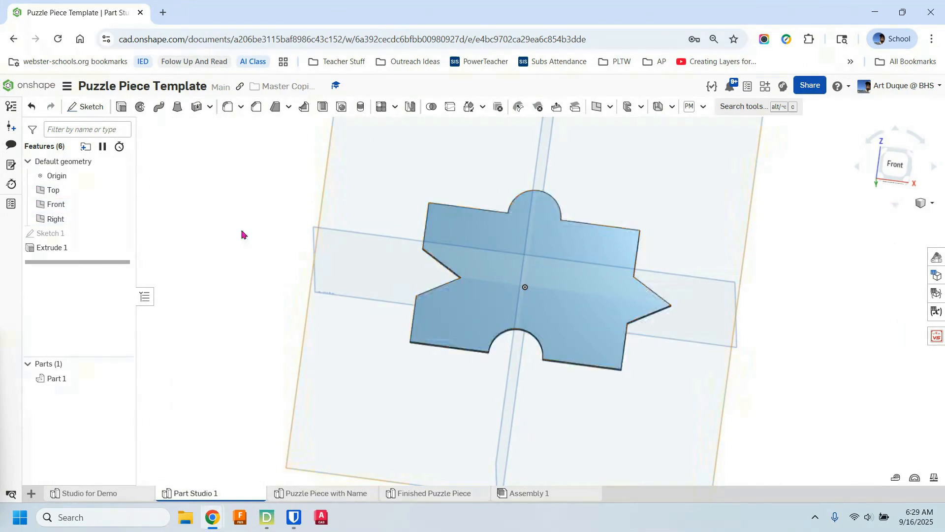
Step: Start a sketch on the puzzle piece's flat front face, place a text box across its middle, and enter the teacher's name as the text
left_click(88, 108)
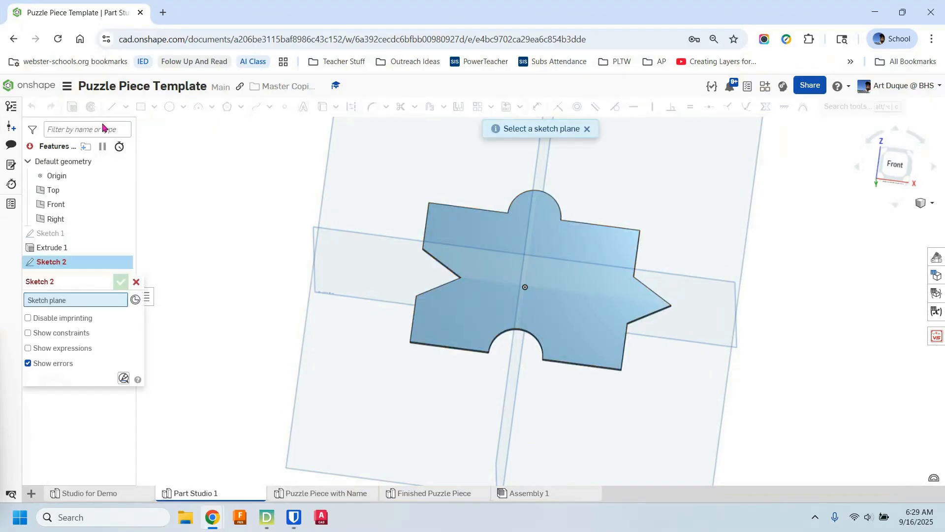
left_click(459, 316)
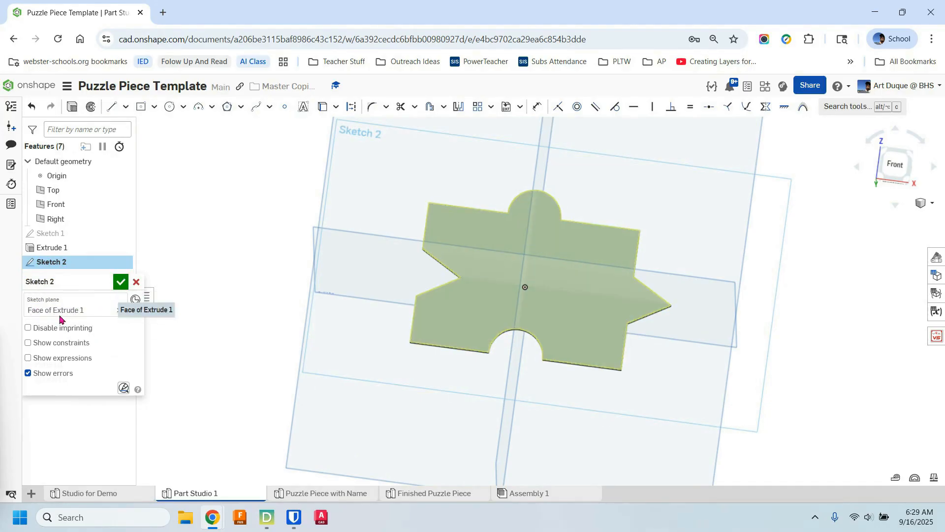
right_click_drag(485, 324, 437, 312)
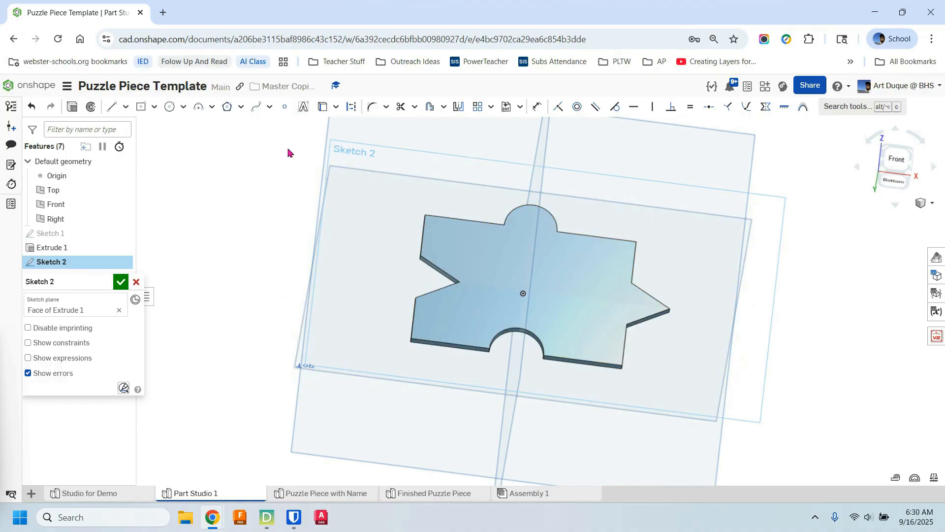
left_click(304, 111)
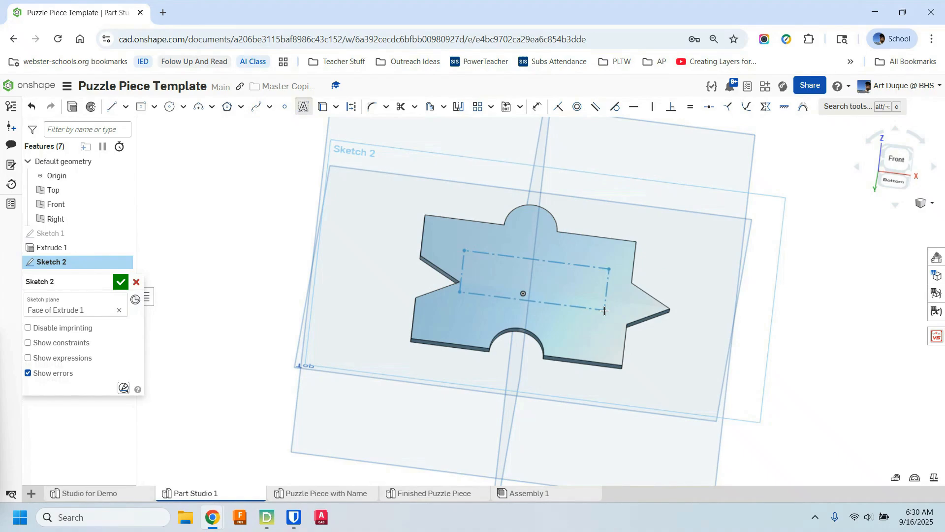
left_click(604, 308)
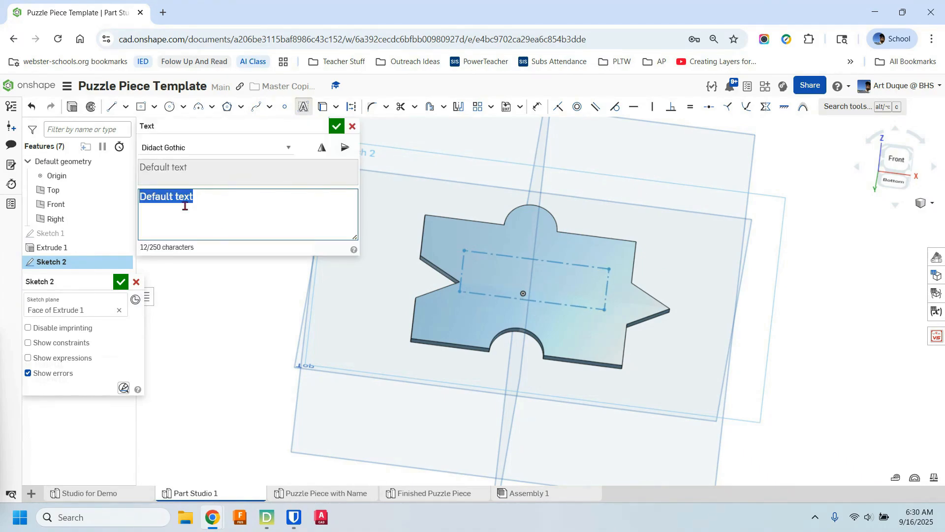
type("M")
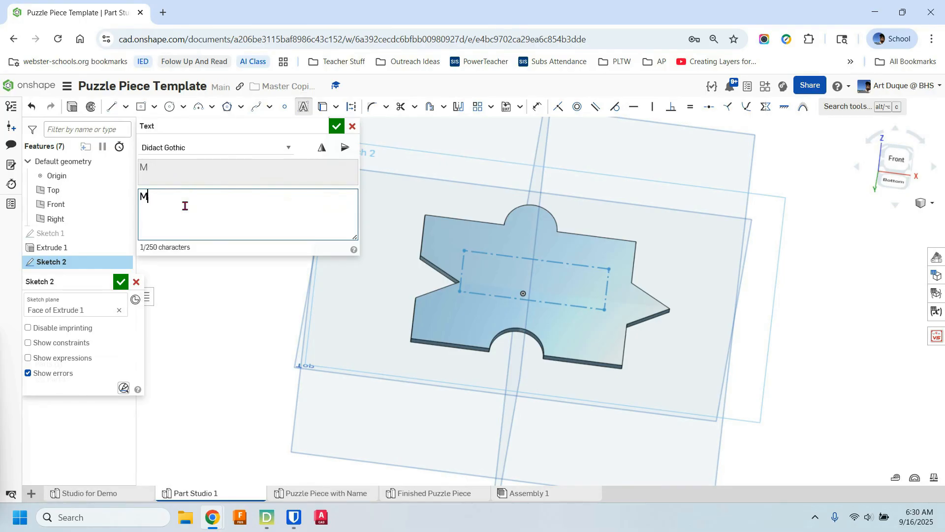
type("ister Duque")
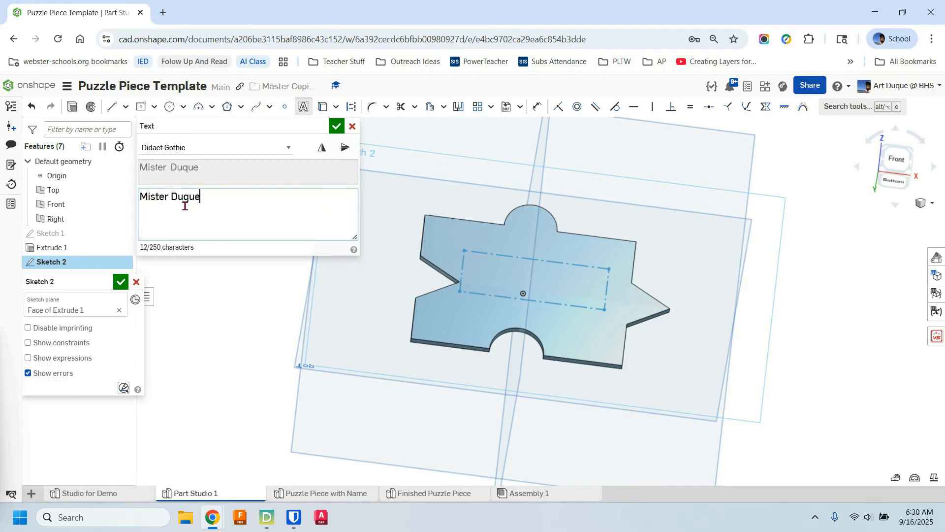
Step: Set the name text's font to Roboto in bold and accept the text
left_click(202, 147)
key("Up")
key("Up")
key("Up")
key("Up")
key("Up")
key("Up")
key("Up")
key("Up")
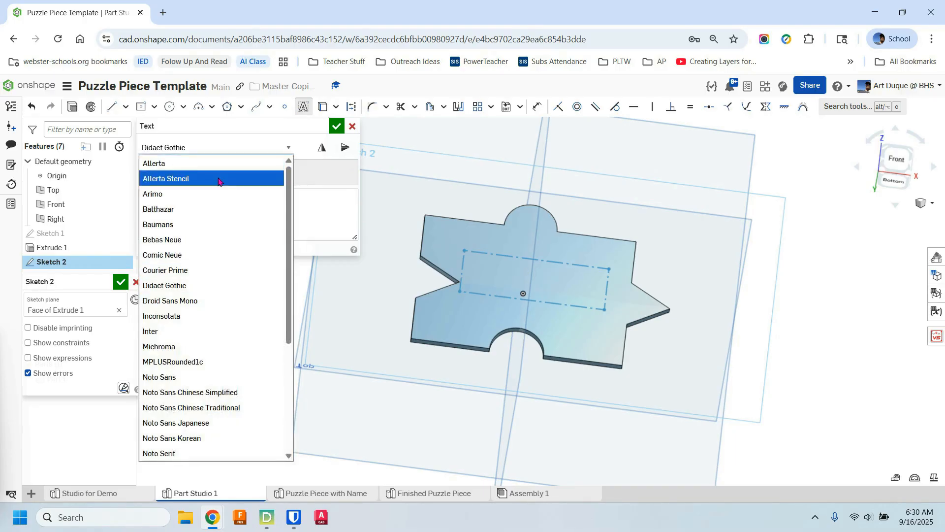
scroll(218, 268, "down", 4)
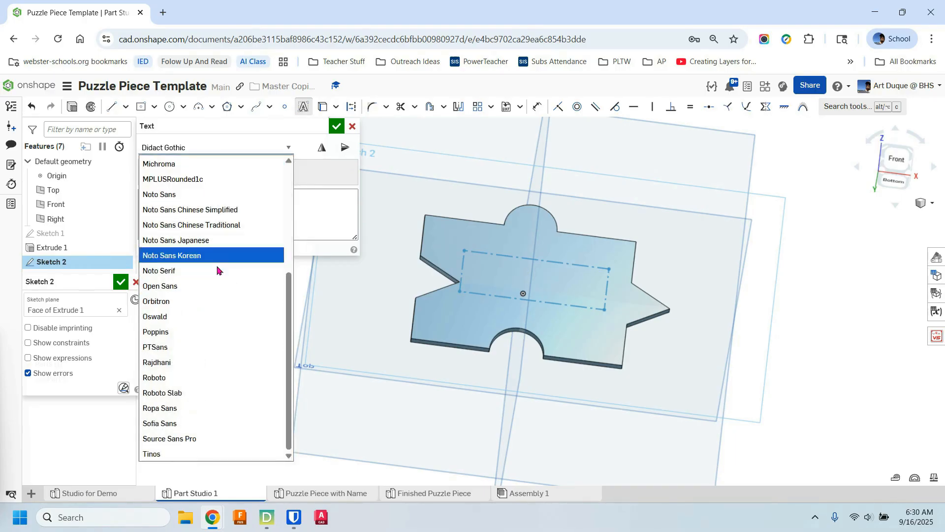
left_click(197, 375)
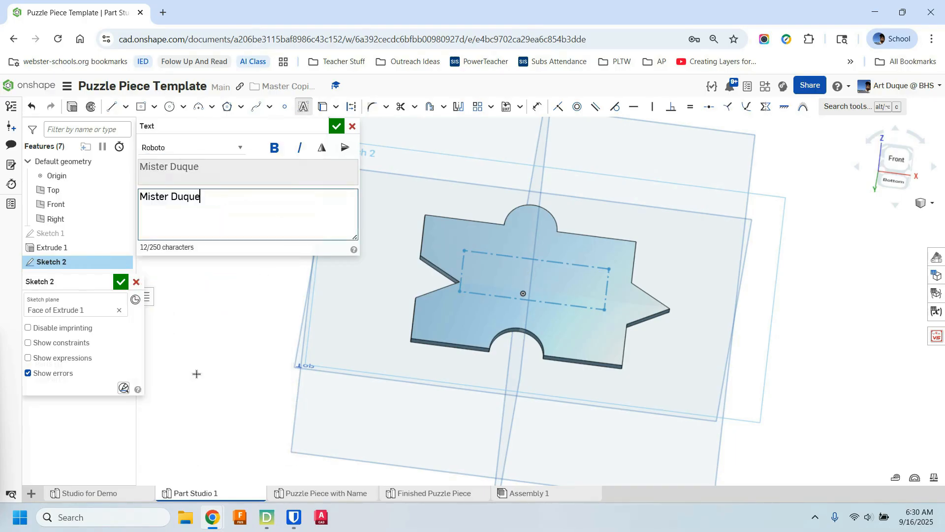
left_click(272, 149)
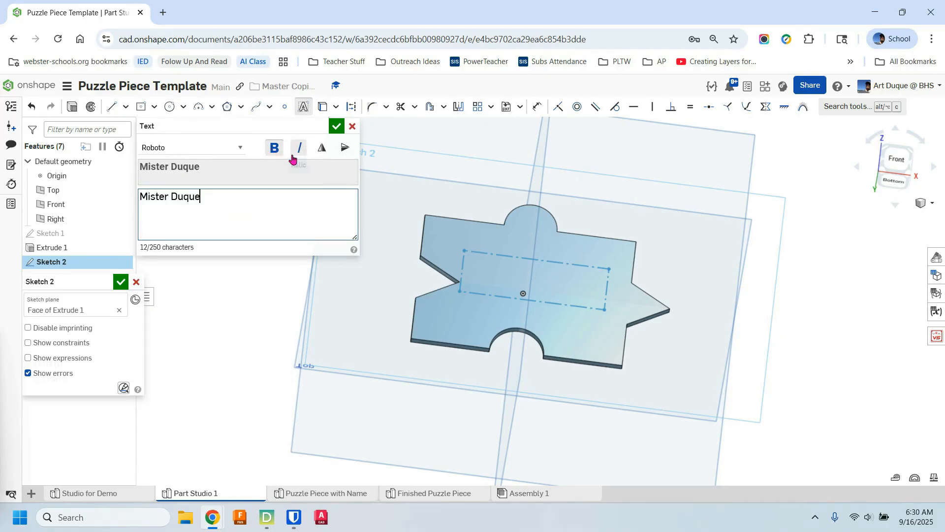
left_click(336, 127)
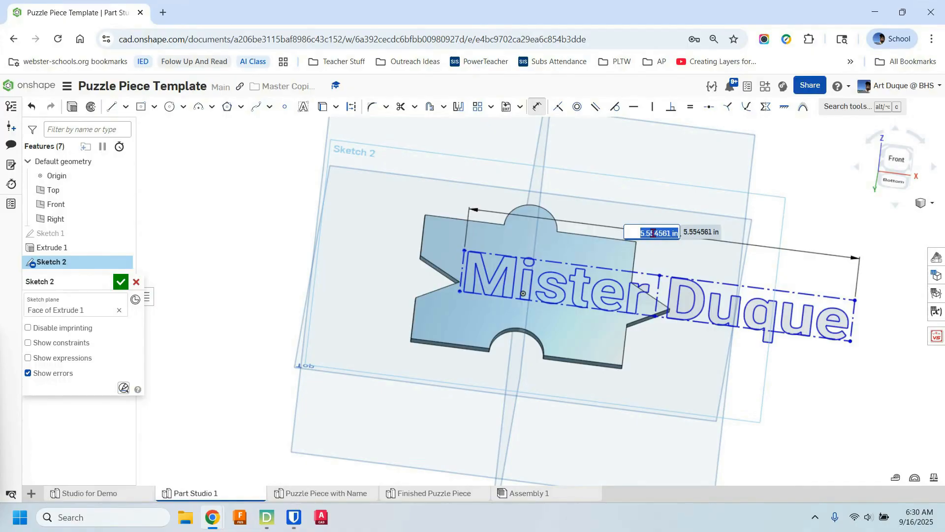
Step: Dimension the name text box's length at 2 in and enlarge that dimension to 2.5 in
type("2")
key("Return")
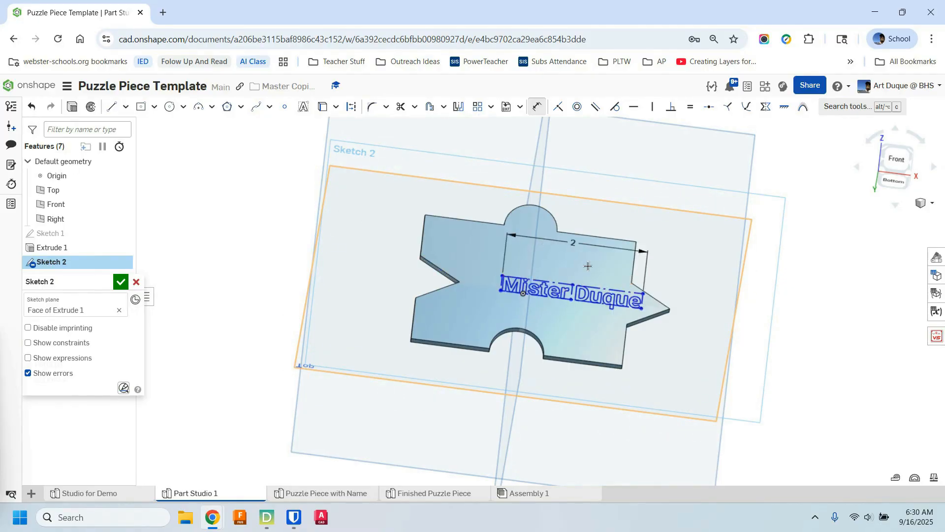
scroll(598, 268, "up", 3)
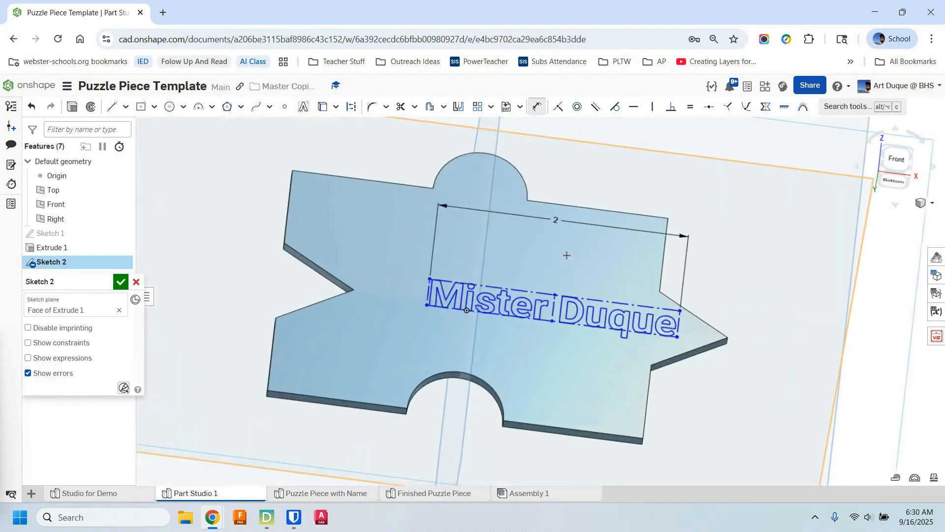
left_click(557, 223)
left_click(555, 220)
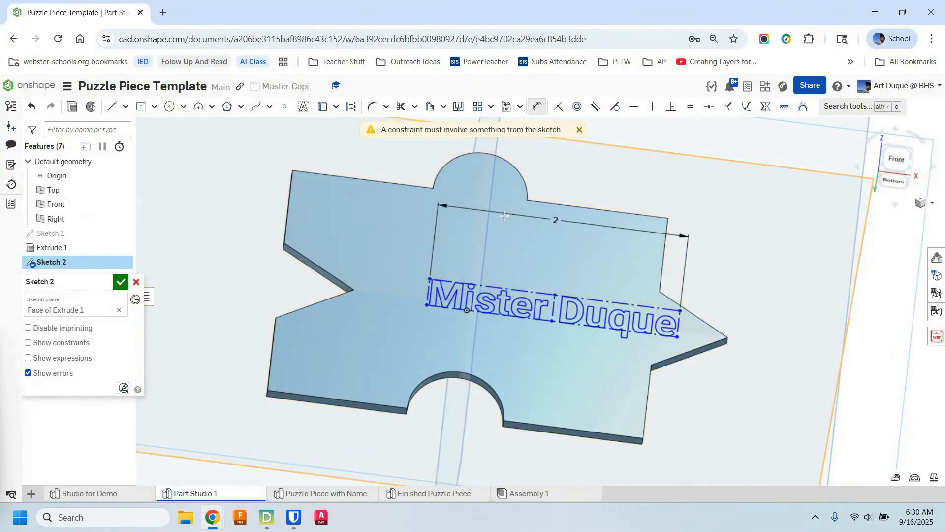
left_click(556, 218)
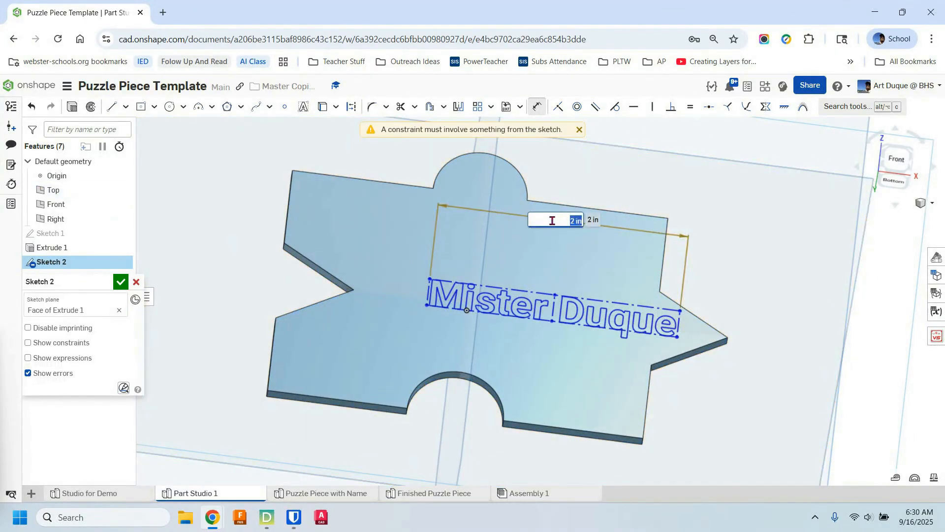
type("2.5")
key("Return")
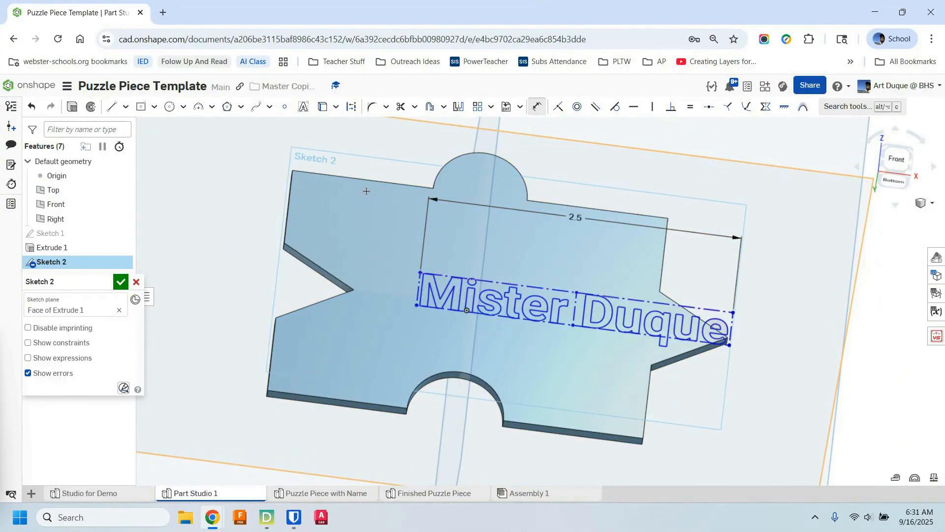
Step: Move the name text box away from the pointed triangle so it sits roughly centred across the puzzle piece body
key("Escape")
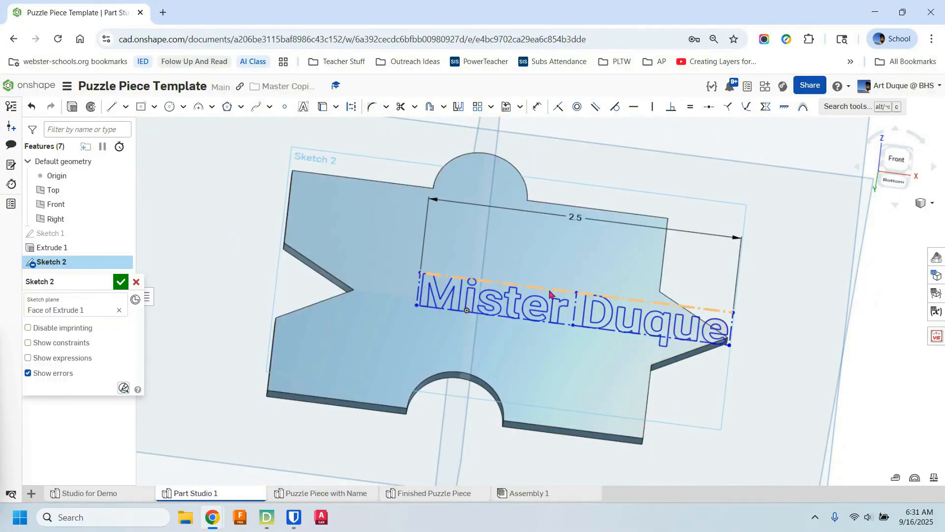
double_click(513, 292)
mouse_move(493, 305)
left_mouse_down()
mouse_move(380, 303)
mouse_move(433, 270)
left_mouse_up()
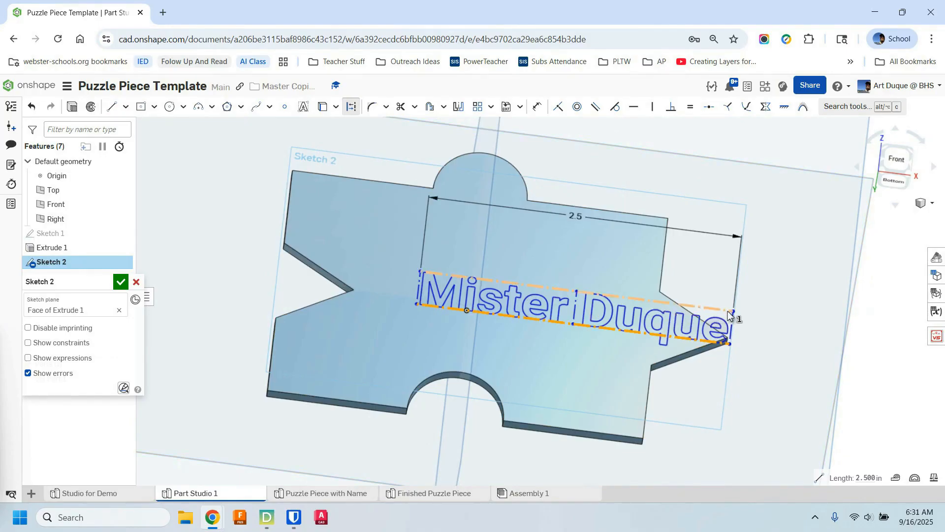
left_click(782, 309)
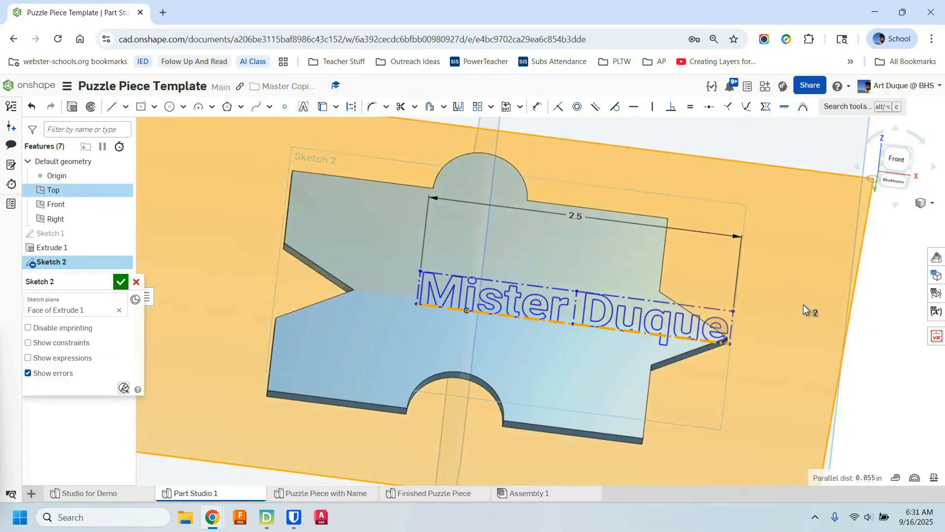
left_click(793, 308)
right_click(786, 302)
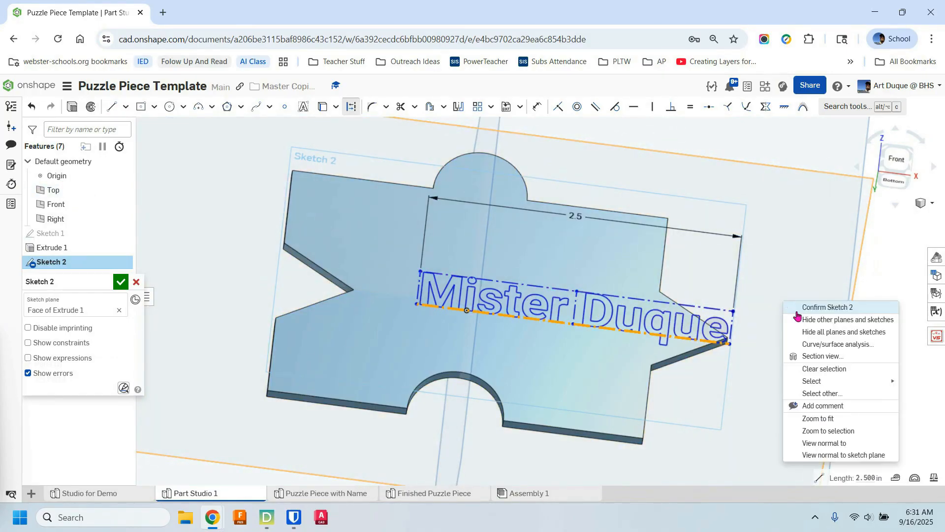
left_click(817, 368)
left_click_drag(716, 329, 678, 328)
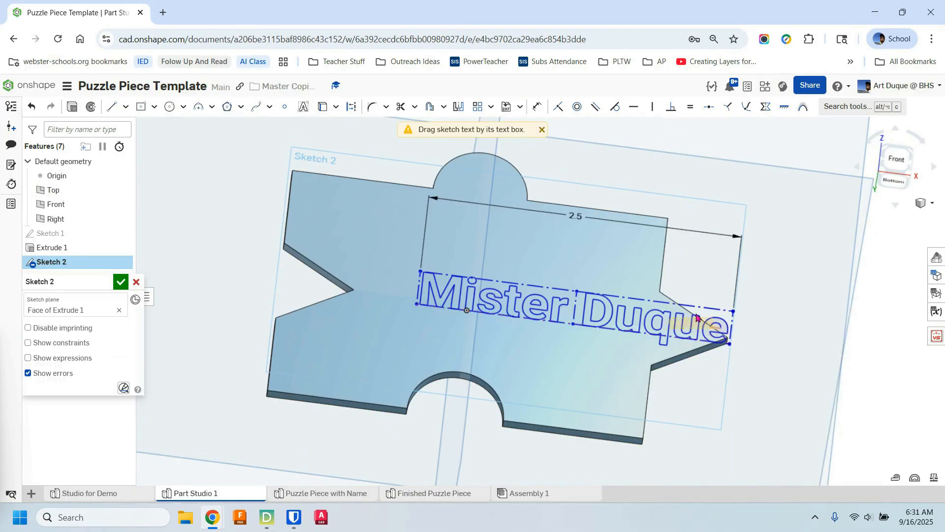
left_click(728, 312)
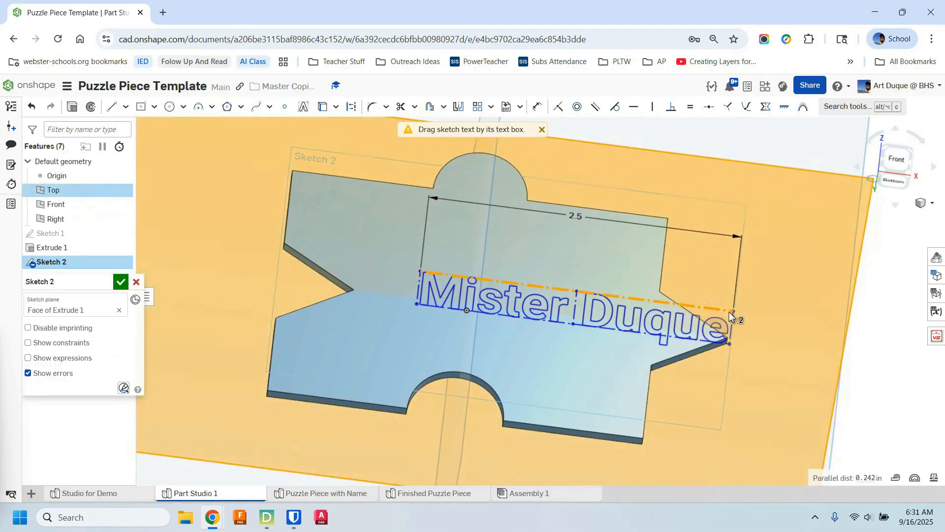
left_click(792, 321)
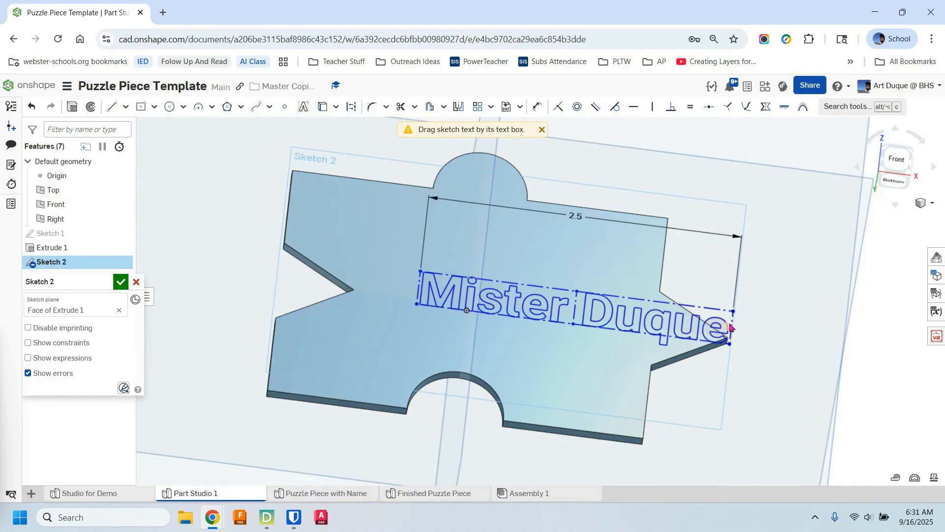
left_click_drag(733, 327, 651, 319)
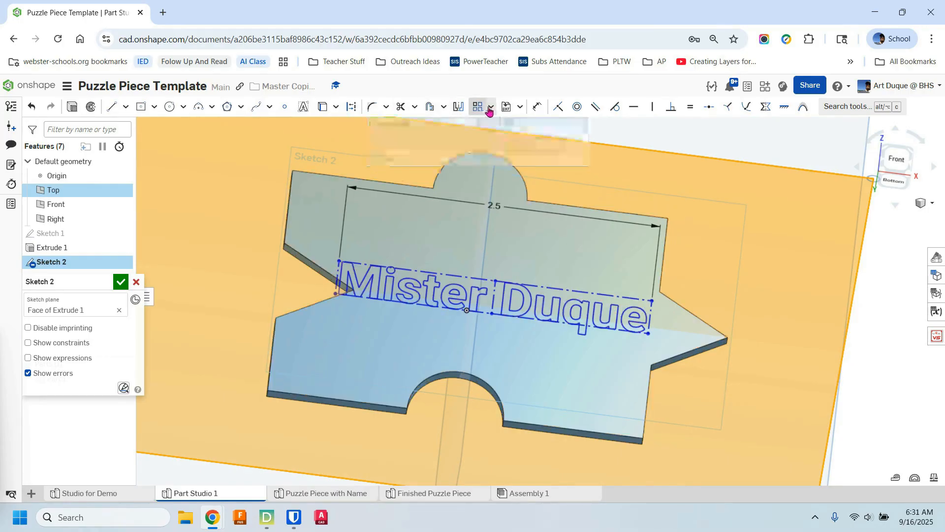
Step: Rotate the whole name text box 30 degrees counterclockwise with Transform so the name slants upward across the piece
left_click(491, 109)
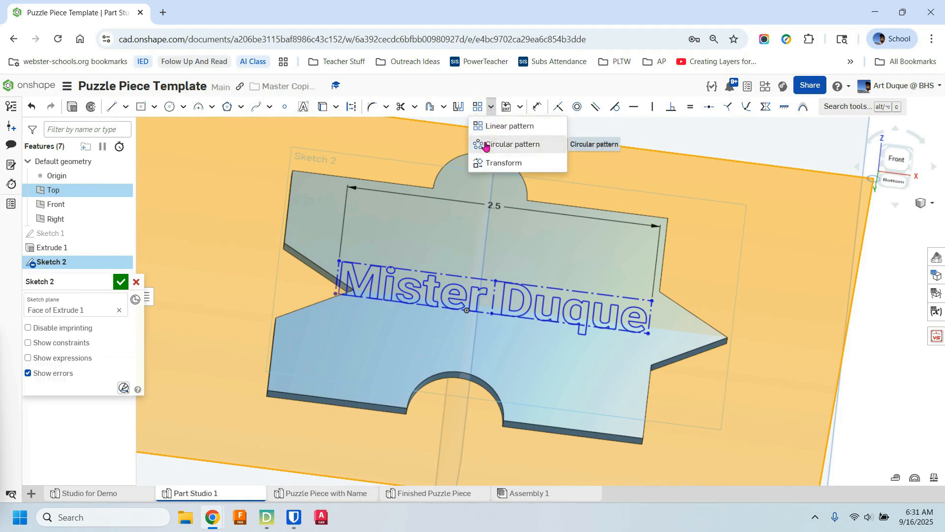
left_click(488, 164)
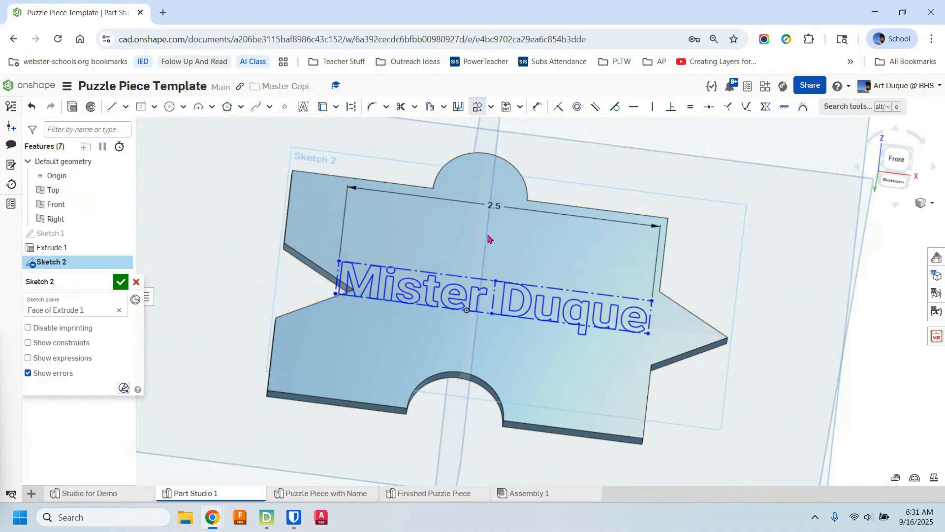
left_click(502, 284)
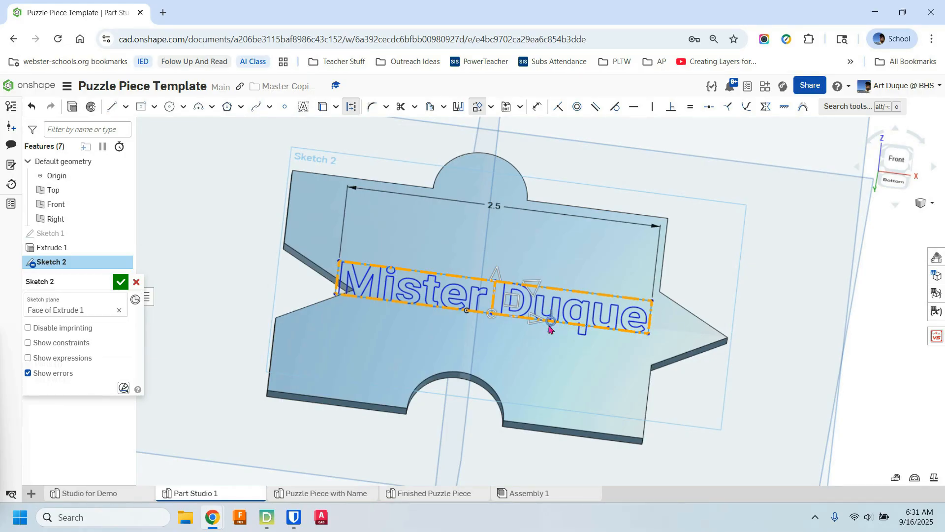
left_click_drag(552, 323, 556, 293)
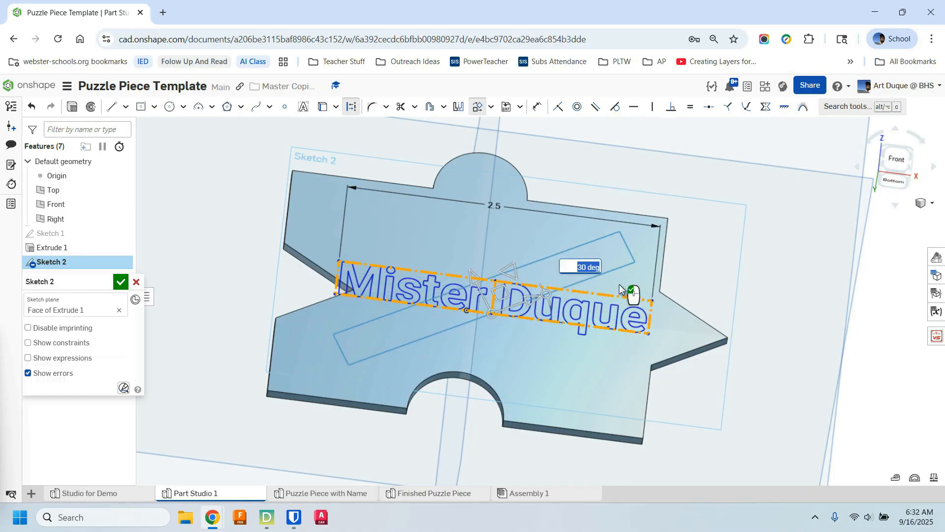
left_click(607, 365)
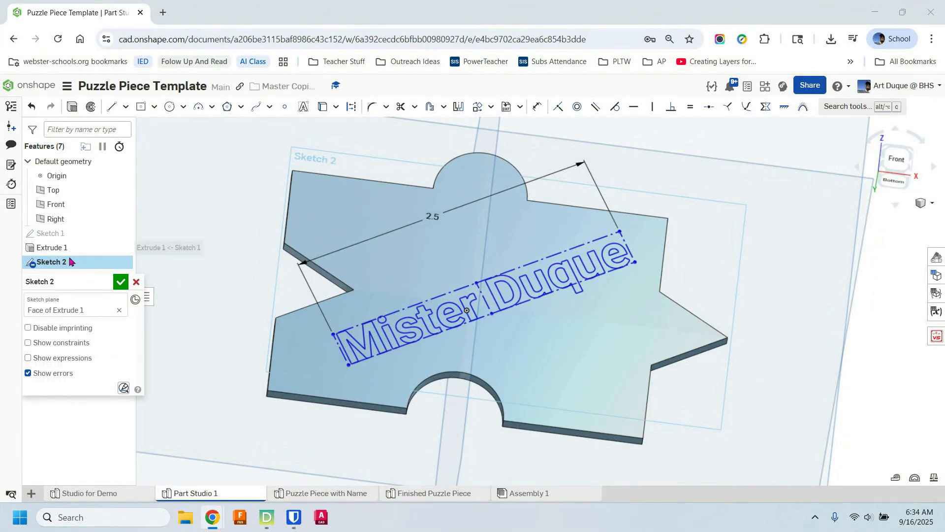
Step: Accept the name sketch and extrude its lettering 0.2 in, adding it to the puzzle piece
left_click(121, 283)
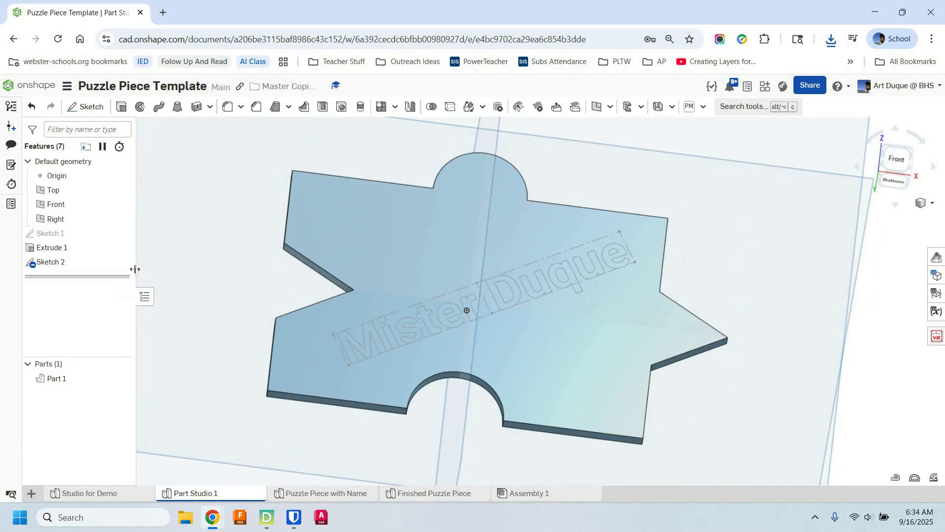
left_click(119, 113)
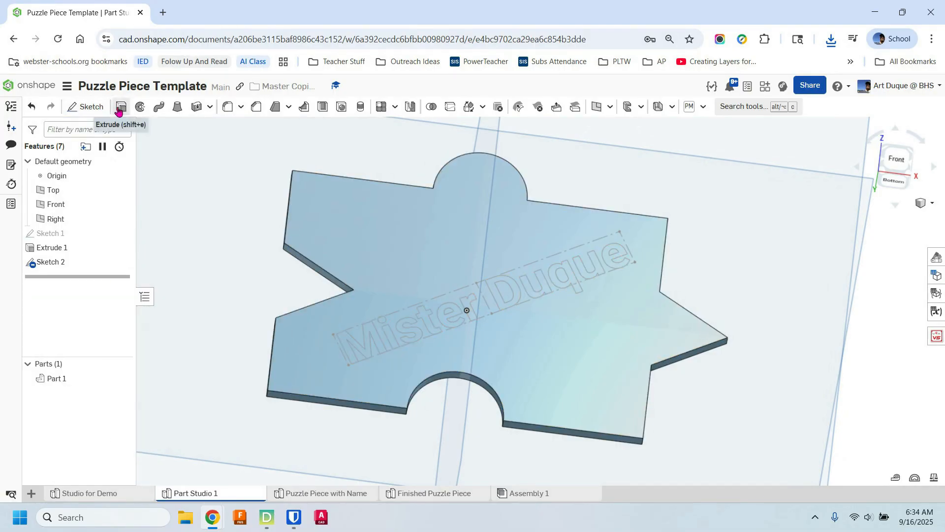
left_click(118, 108)
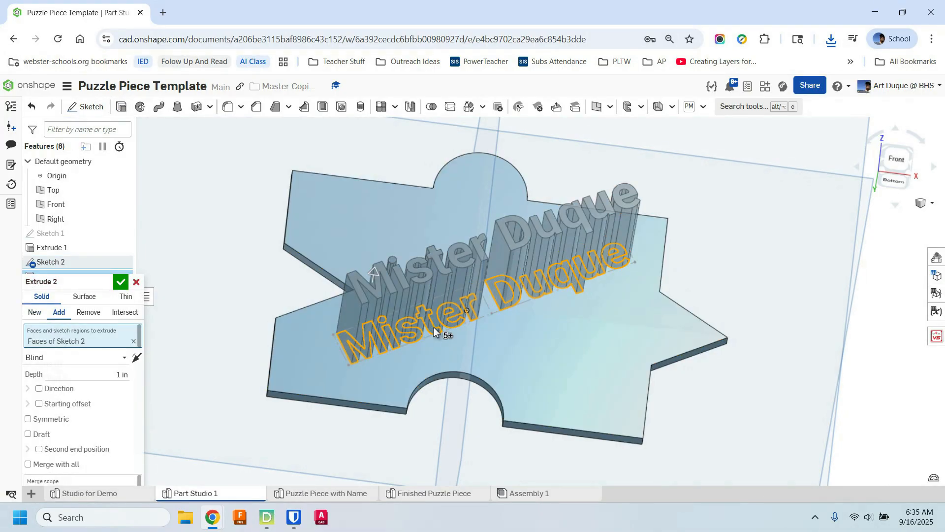
left_click(120, 375)
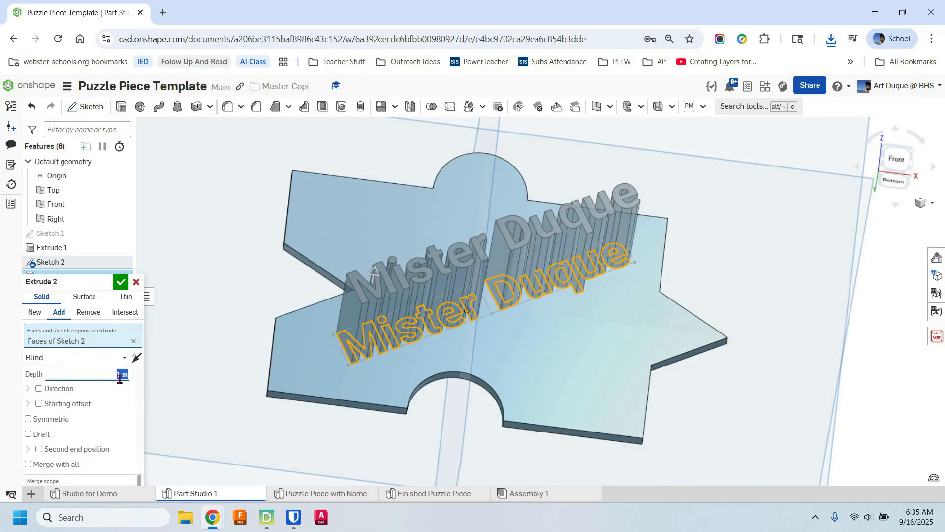
type("0.2")
key("Return")
left_click(122, 281)
key("shift+1")
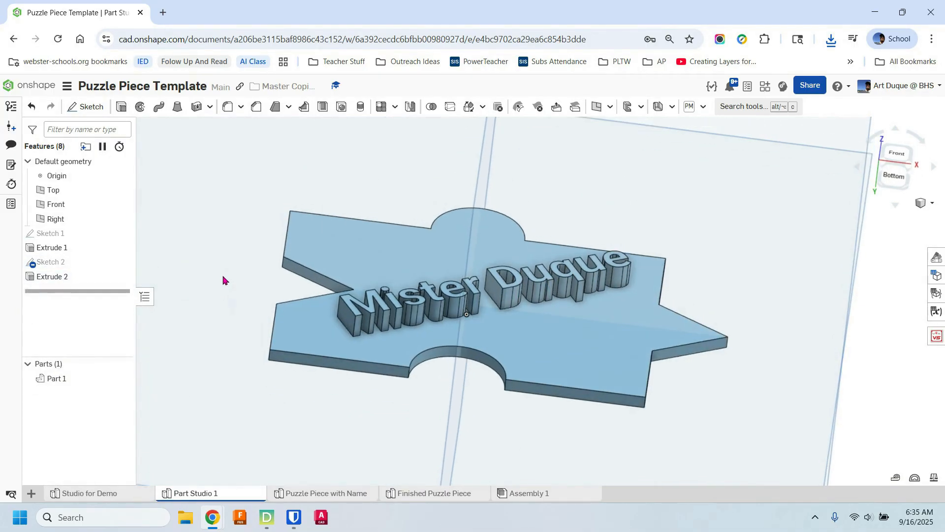
mouse_move(218, 324)
right_mouse_down()
mouse_move(225, 300)
mouse_move(197, 312)
mouse_move(207, 320)
right_mouse_up()
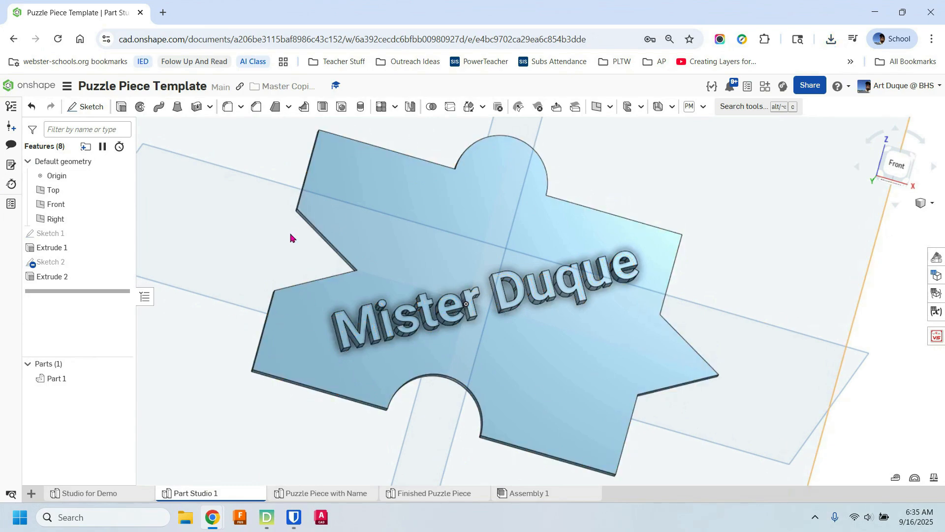
left_click(85, 106)
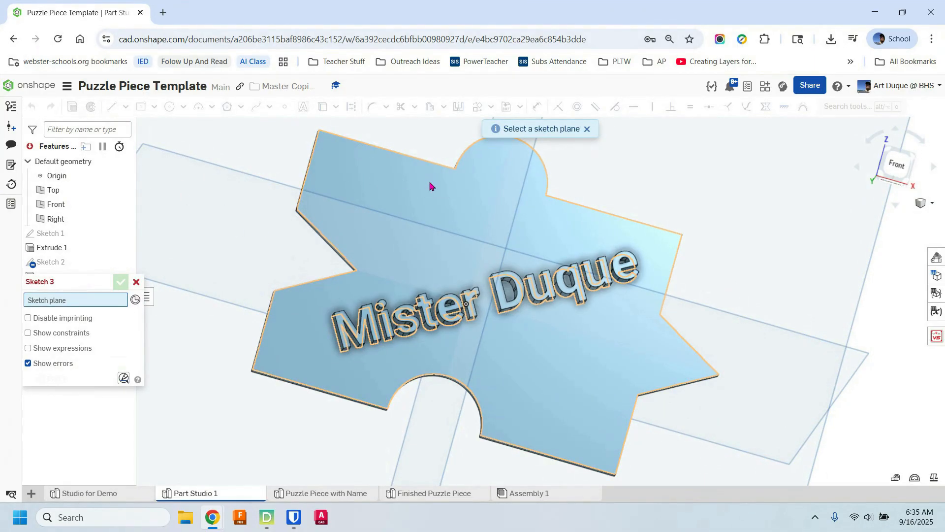
right_click_drag(443, 216, 404, 276)
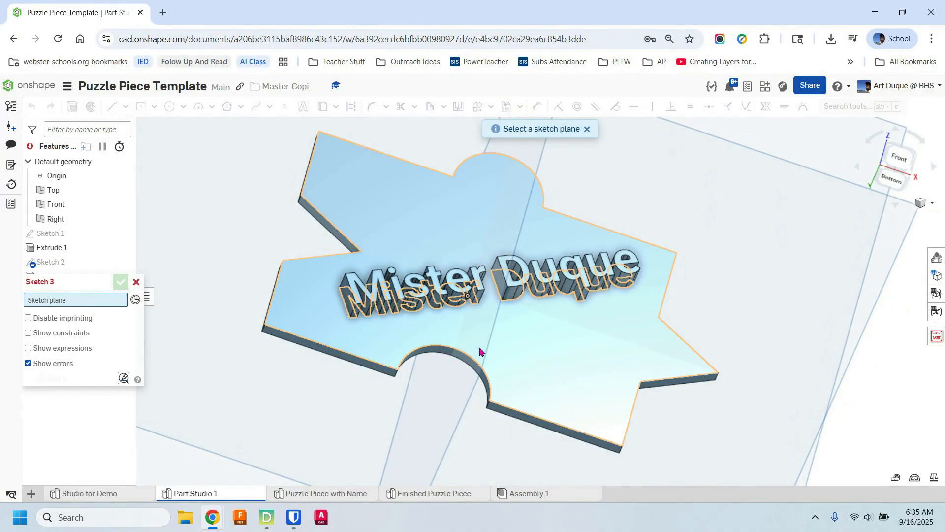
Step: Open the Finished Puzzle Piece studio and examine the slotted grille decoration raised near the round cutout
left_click(448, 499)
right_click_drag(523, 326, 507, 315)
scroll(539, 318, "up", 5)
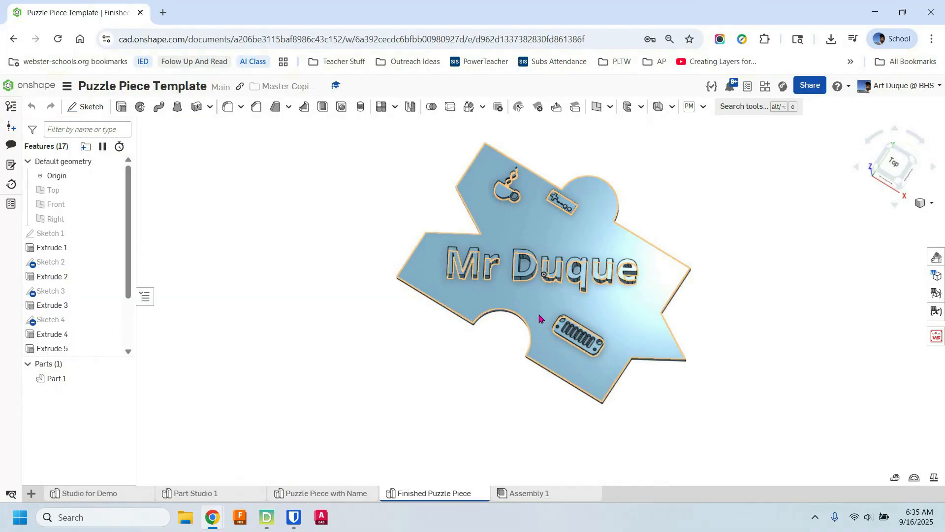
scroll(542, 319, "up", 4)
scroll(565, 326, "down", 4)
scroll(491, 367, "up", 1)
middle_click_drag(492, 367, 415, 404)
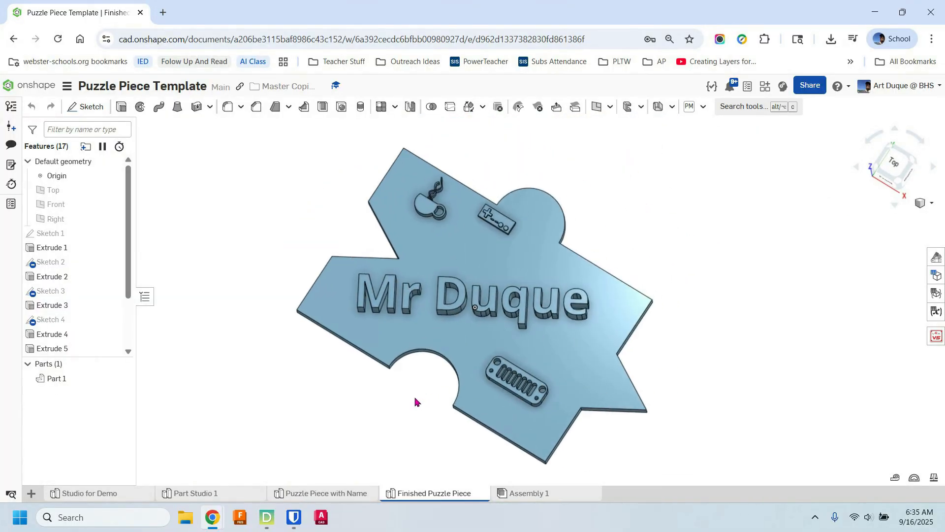
right_click_drag(612, 400, 627, 373)
scroll(531, 413, "up", 5)
right_click_drag(531, 414, 580, 369)
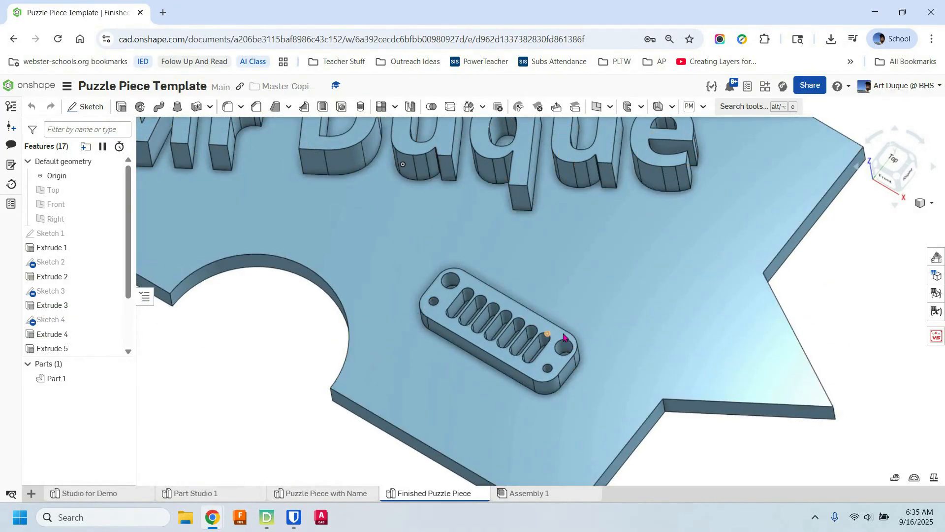
Step: Examine the raised coffee cup and game controller decorations above the name, ending with a straight-on view of the cup's face
middle_click_drag(608, 338, 619, 455)
middle_click_drag(619, 308, 660, 457)
middle_click_drag(622, 341, 621, 427)
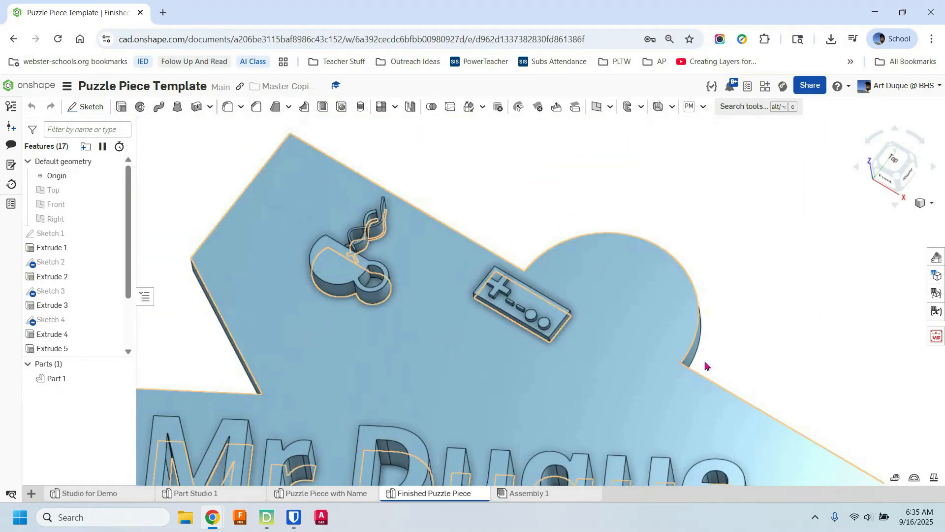
left_click(894, 160)
scroll(343, 215, "up", 3)
scroll(443, 236, "up", 2)
right_click_drag(523, 261, 633, 226)
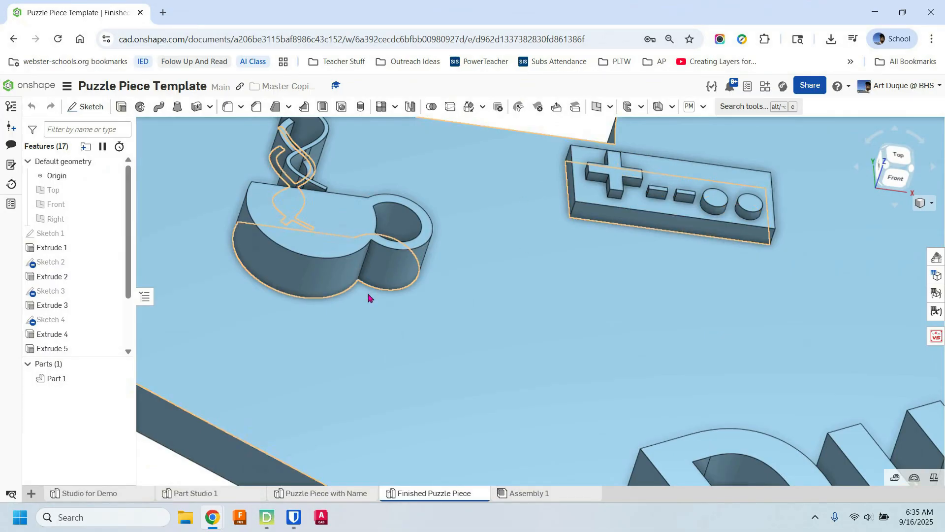
left_click(322, 241)
key("n")
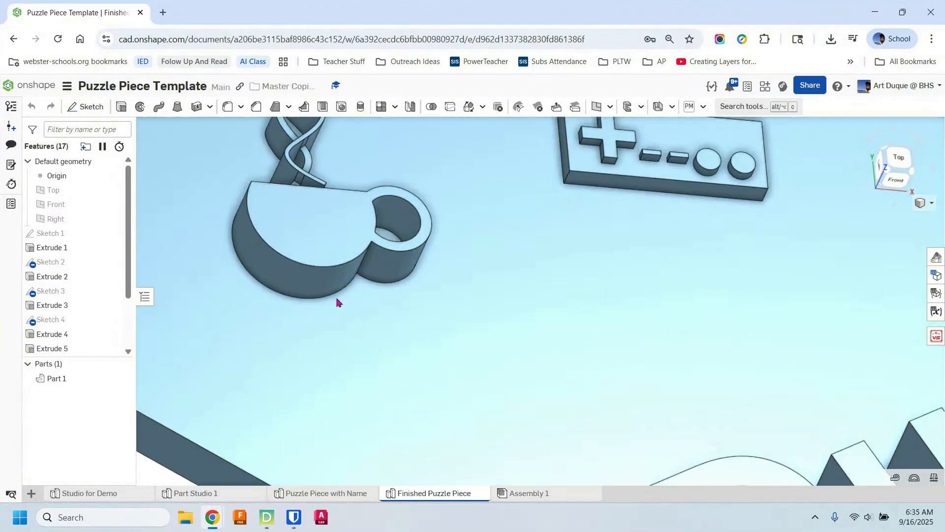
Step: Examine the raised name lettering and the whole finished piece at an angle to compare the heights of its features
scroll(354, 281, "down", 3)
scroll(370, 284, "up", 2)
scroll(586, 351, "up", 1)
scroll(586, 353, "down", 5)
scroll(649, 352, "up", 2)
middle_click_drag(649, 351, 433, 180)
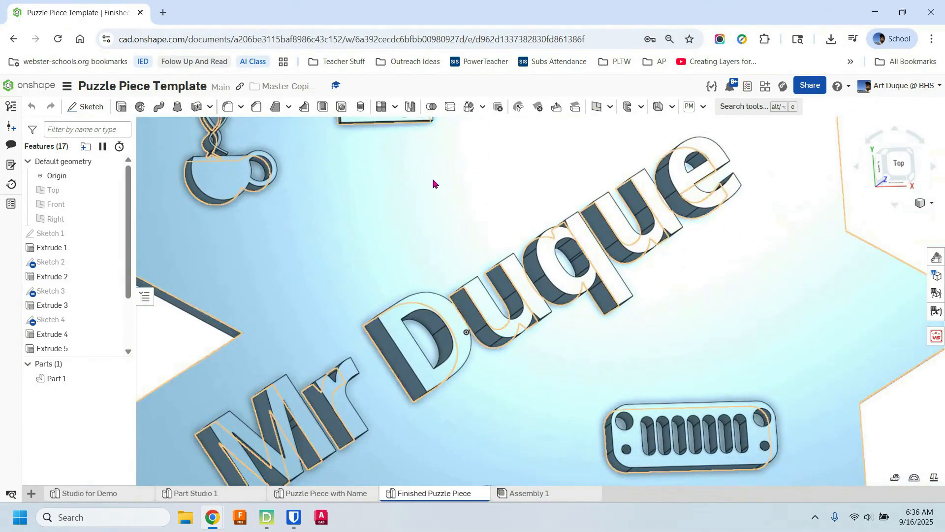
scroll(536, 225, "down", 3)
right_click_drag(671, 355, 633, 325)
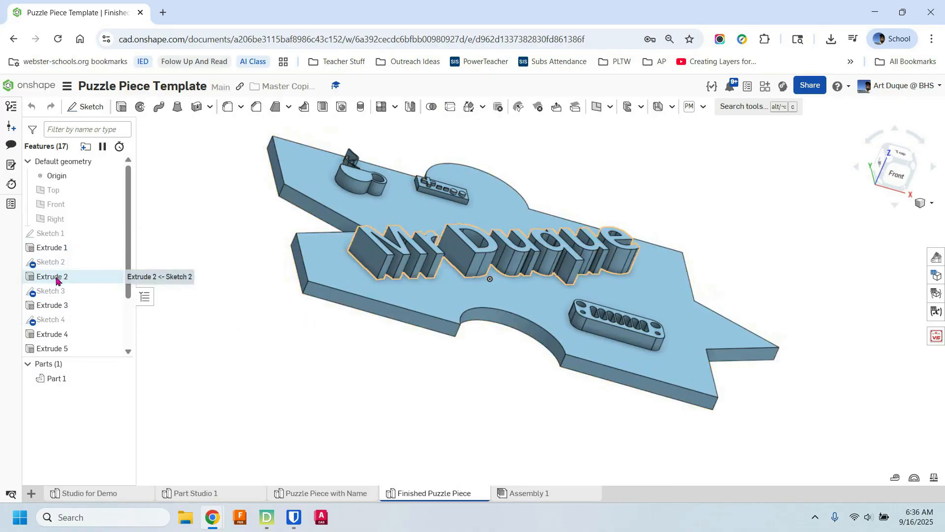
Step: Review the depth settings of the grille's Extrude 3 and the coffee cup's Extrude 4 without changing them
left_click(48, 307)
double_click(48, 306)
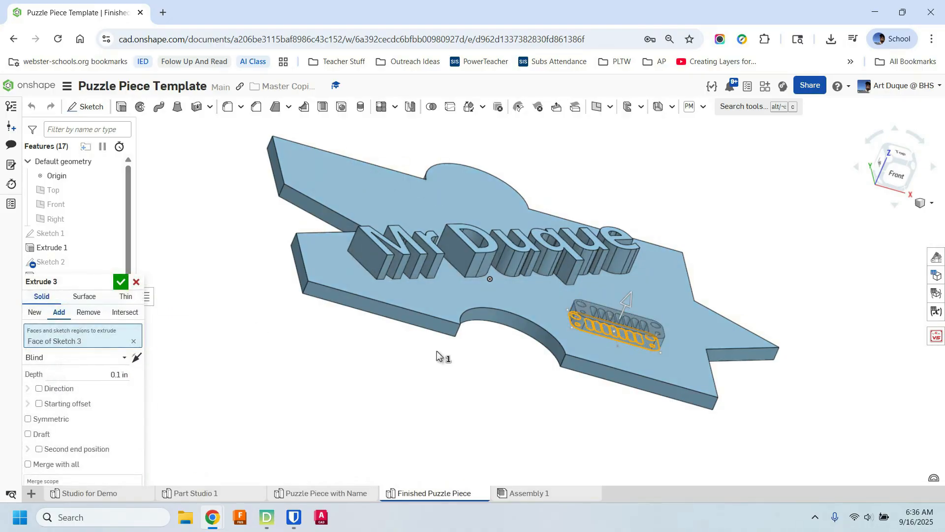
left_click(136, 283)
left_click(56, 333)
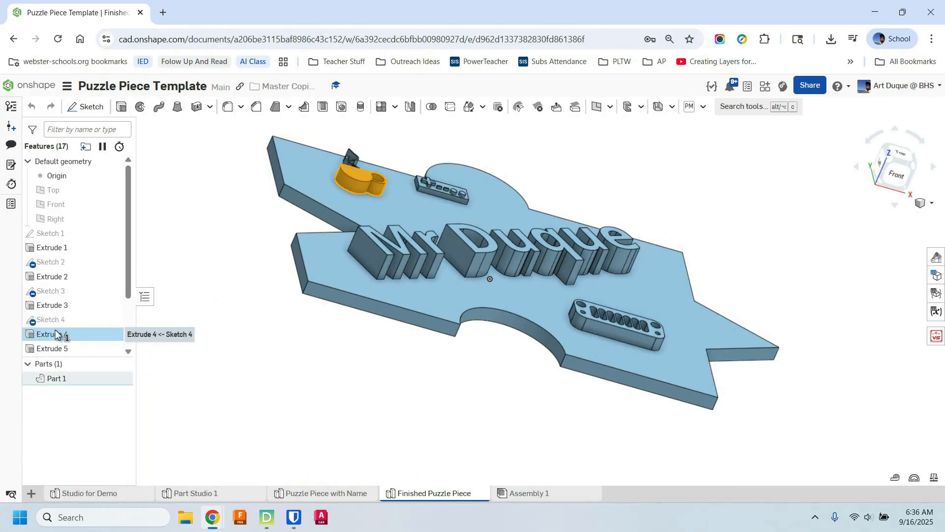
double_click(56, 334)
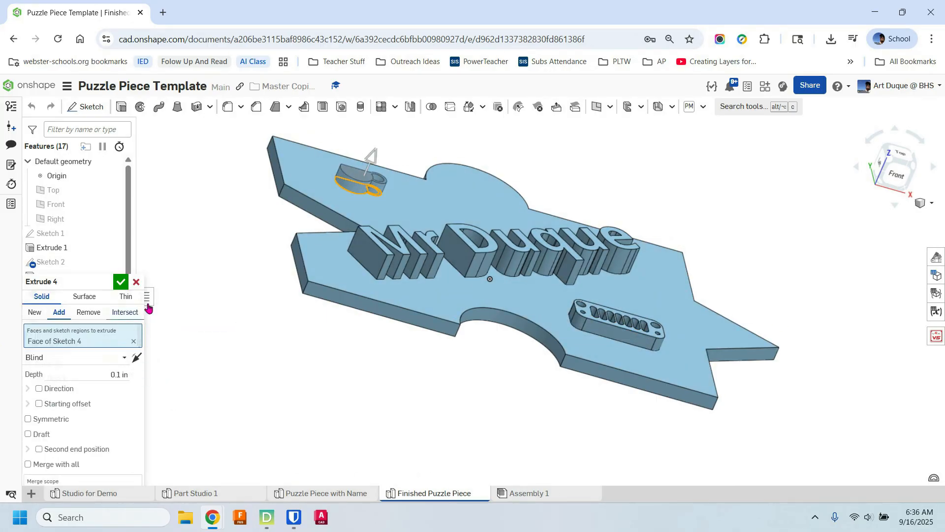
left_click(136, 282)
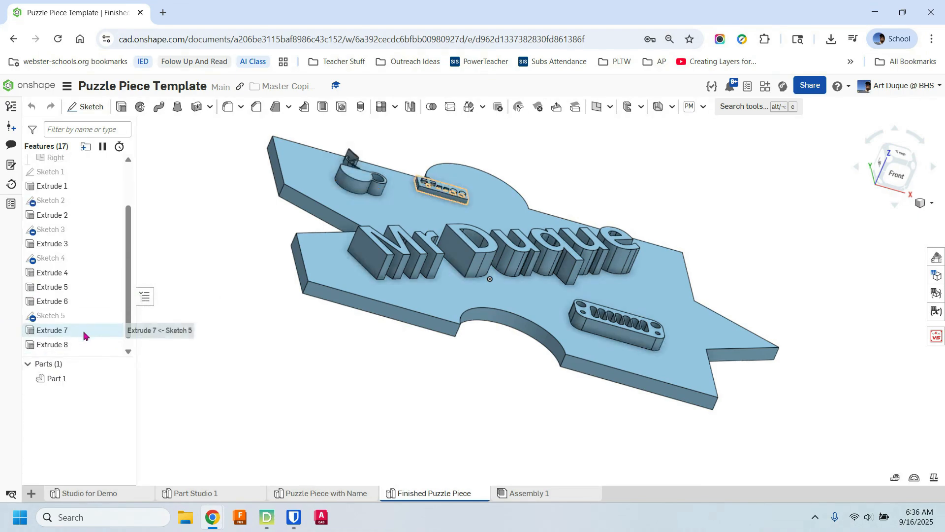
Step: Review the depth settings of Extrude 6 for the cup's steam and Extrude 8 for the game controller without changing them
double_click(71, 301)
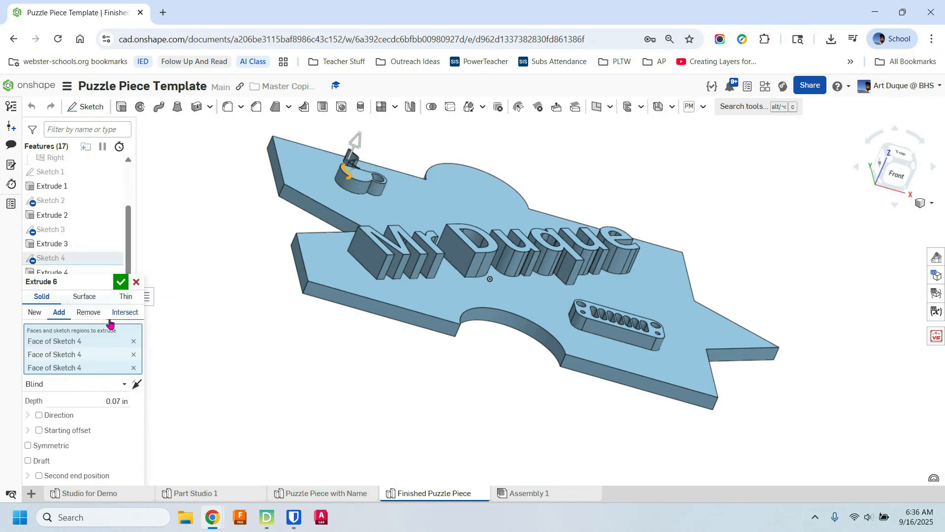
left_click(137, 282)
scroll(88, 339, "down", 1)
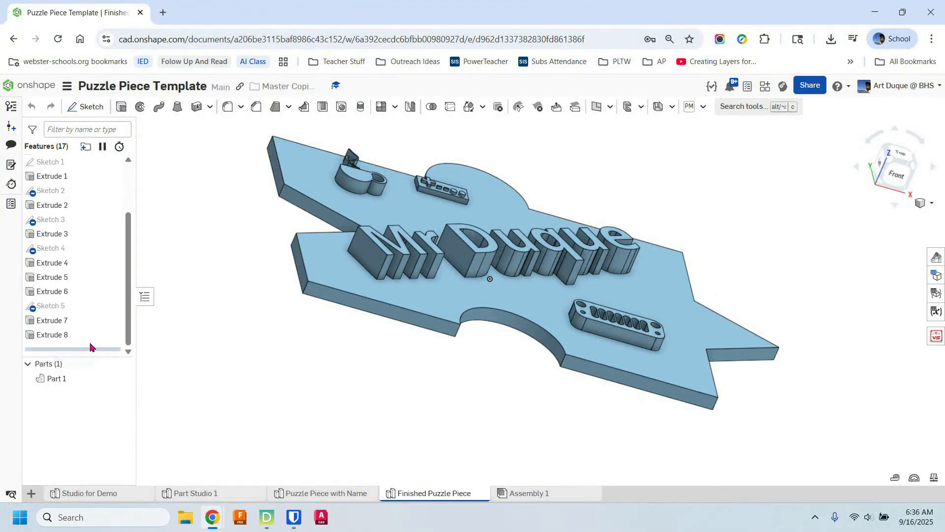
double_click(83, 337)
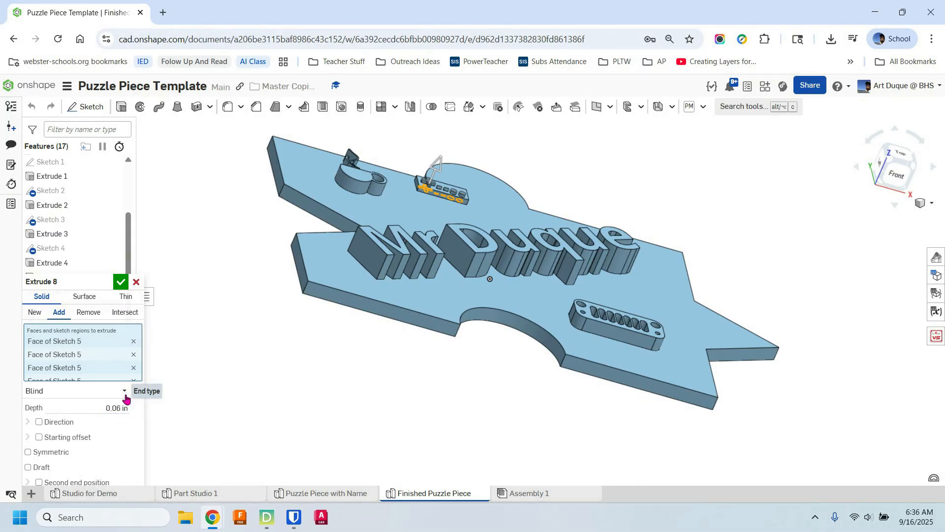
left_click(137, 283)
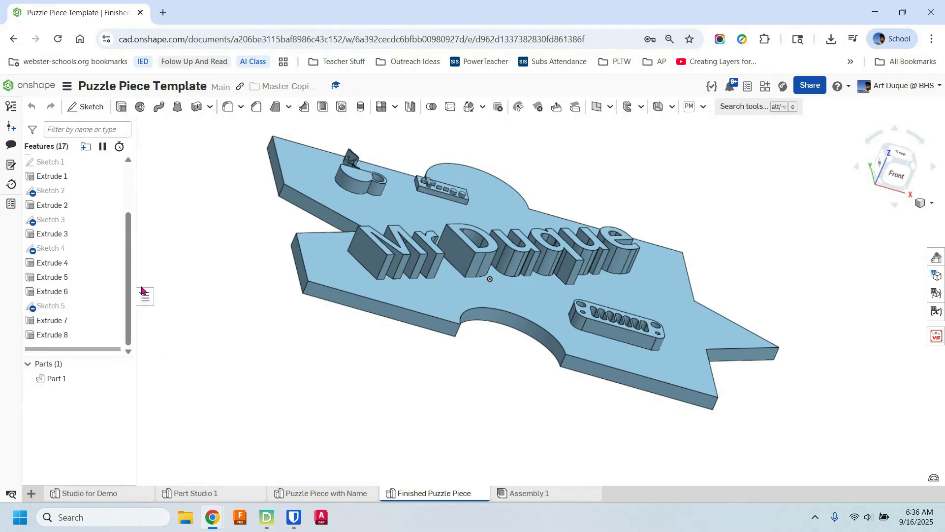
Step: Open the export settings for the Finished Puzzle Piece studio
right_click_drag(510, 351, 499, 371)
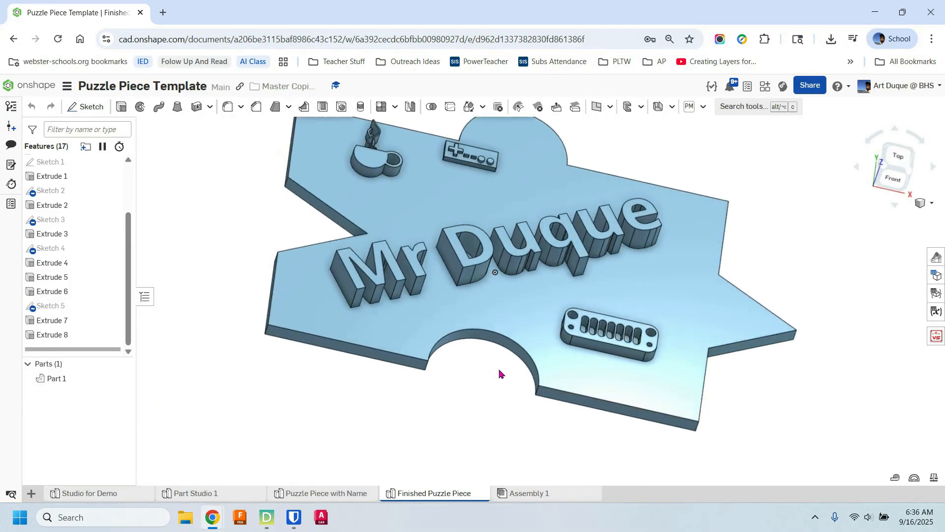
middle_click_drag(500, 355, 519, 404)
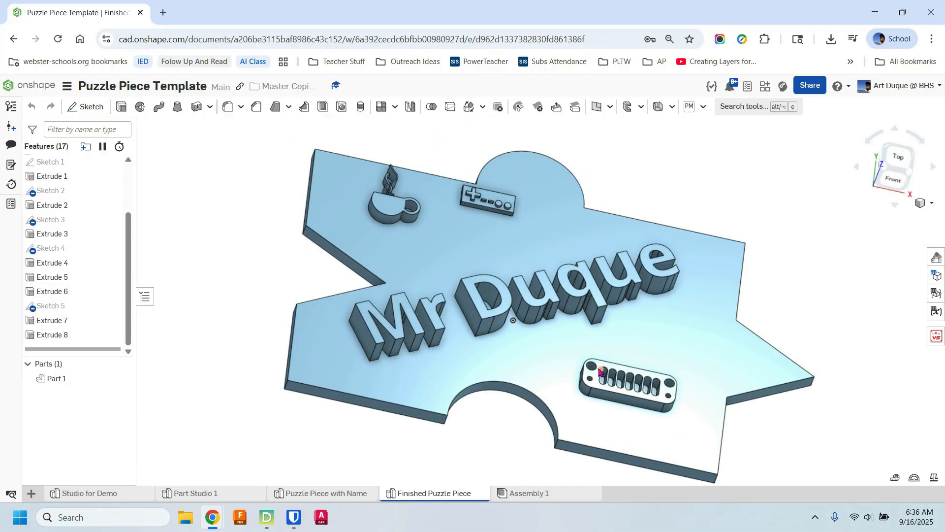
scroll(633, 376, "up", 2)
scroll(640, 369, "down", 4)
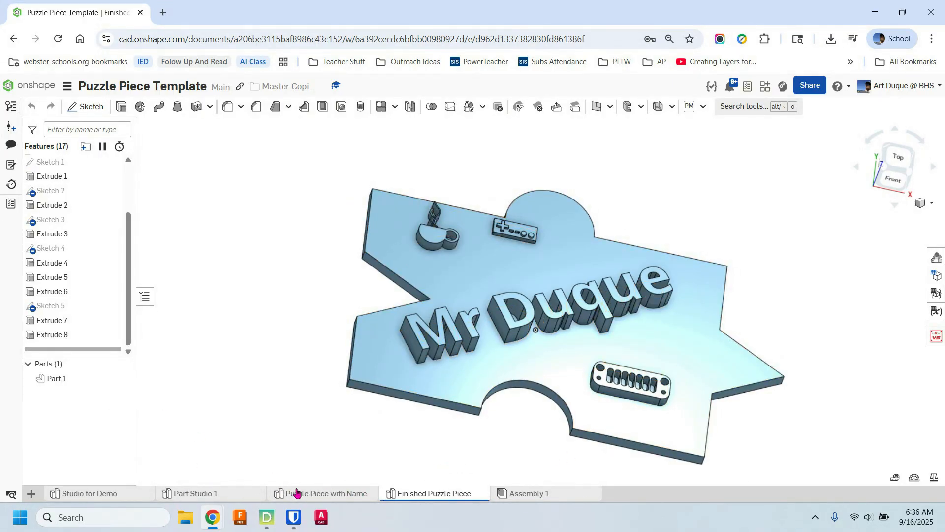
mouse_move(442, 497)
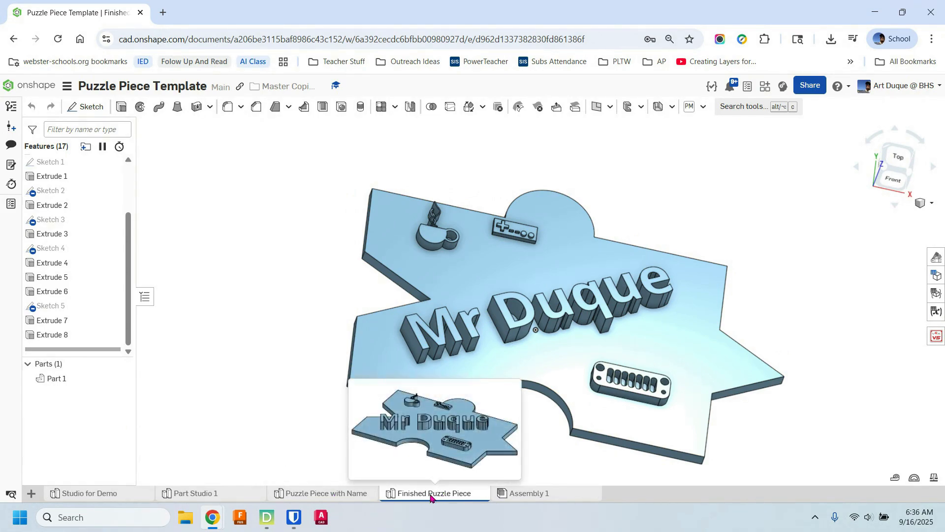
right_click(431, 498)
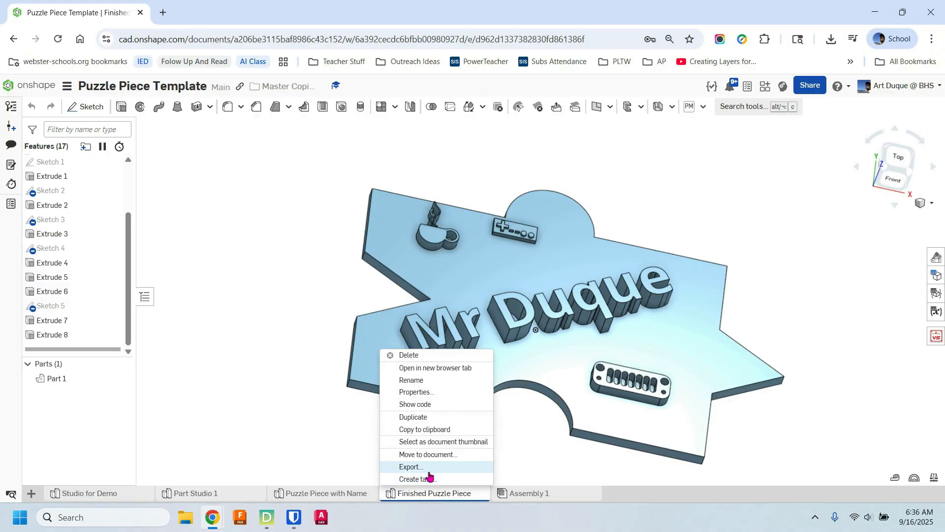
left_click(429, 470)
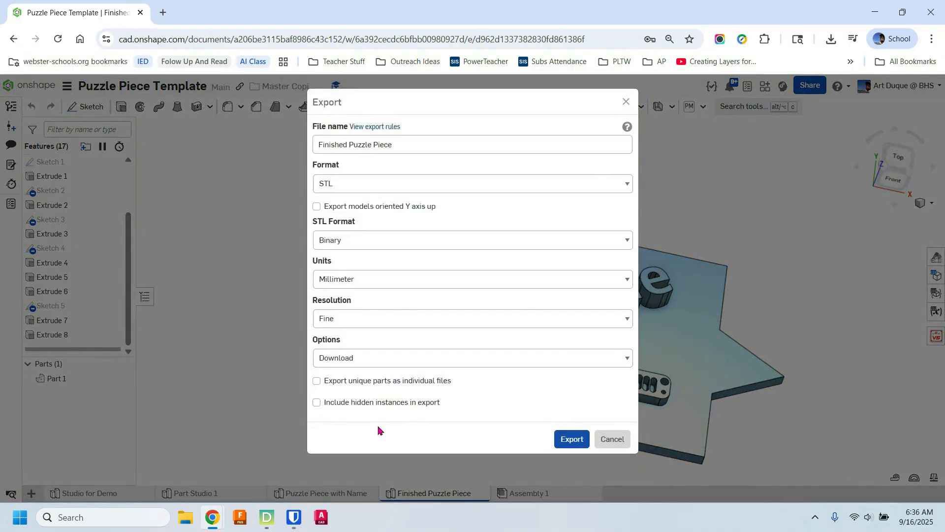
Step: Prefix the export file name with the student's name and class period P7, keeping "Finished Puzzle Piece" after it
left_click(408, 147)
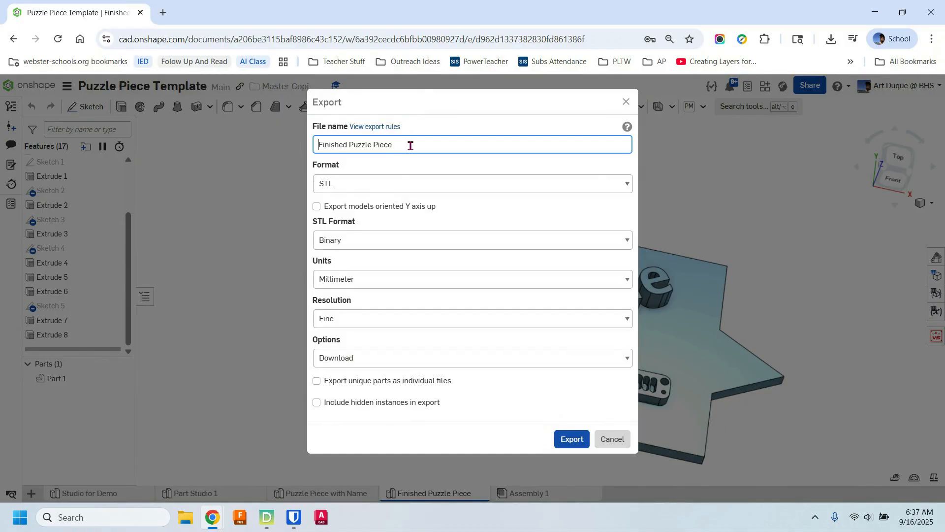
key("Home")
type("Mister Di")
key("BackSpace")
type("uque ")
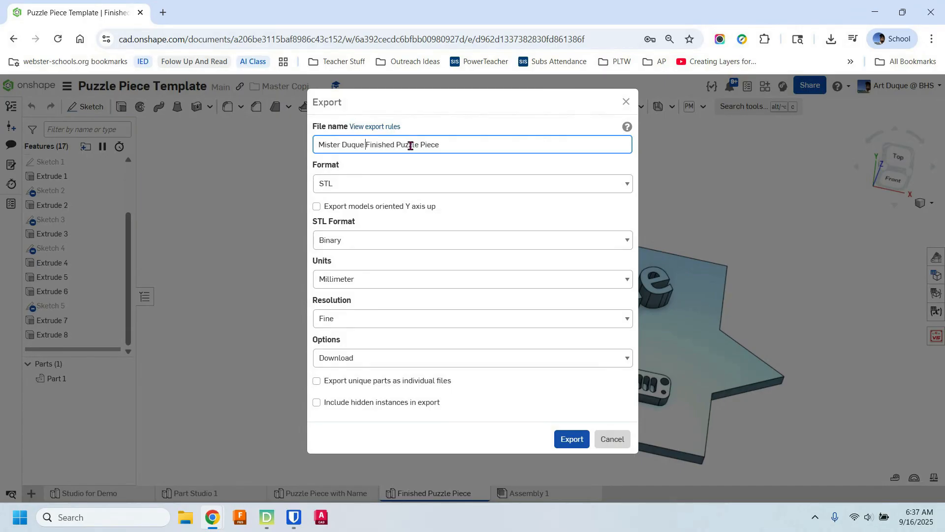
type("P7")
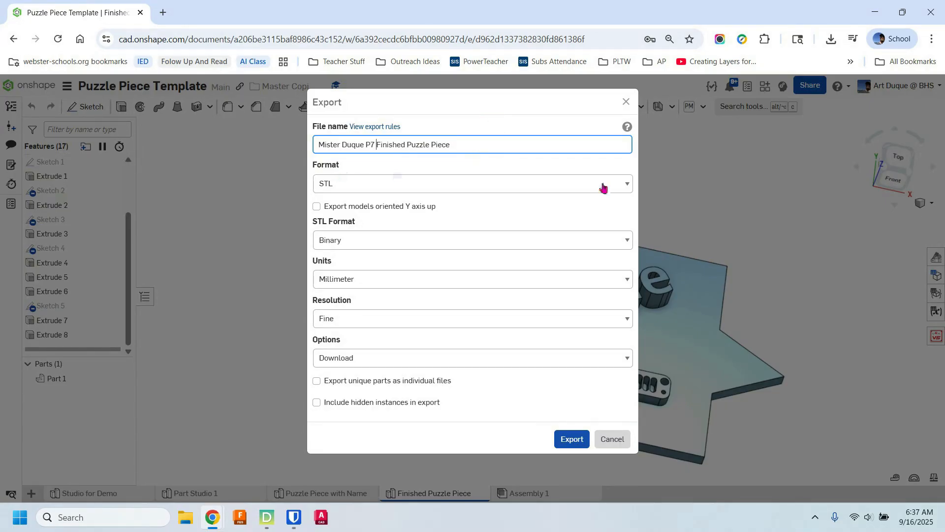
Step: Export the puzzle piece as an STL download in millimeters at Fine resolution and open the list of recent downloads
left_click(628, 185)
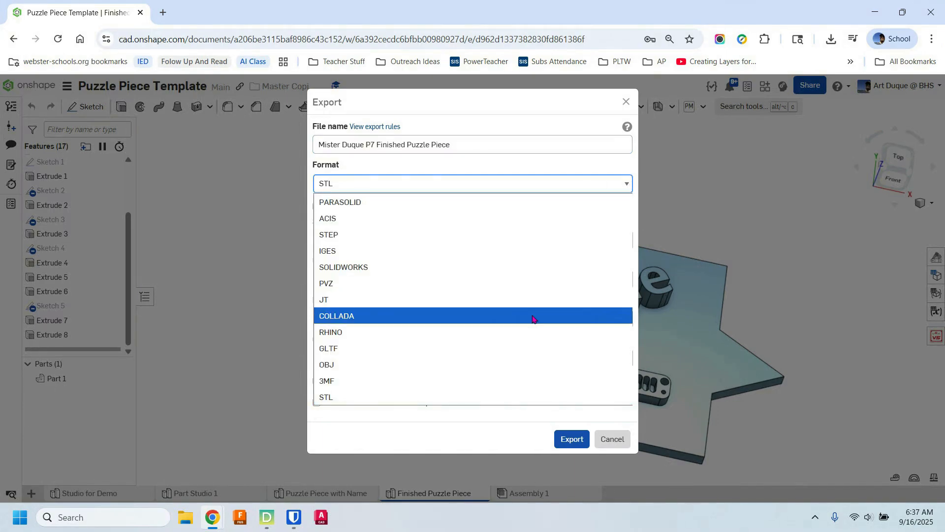
left_click(522, 398)
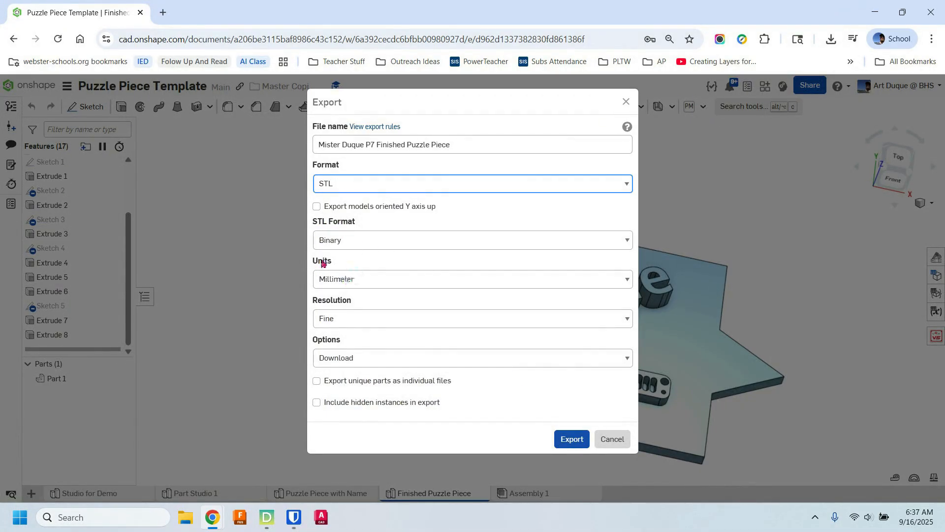
left_click(614, 281)
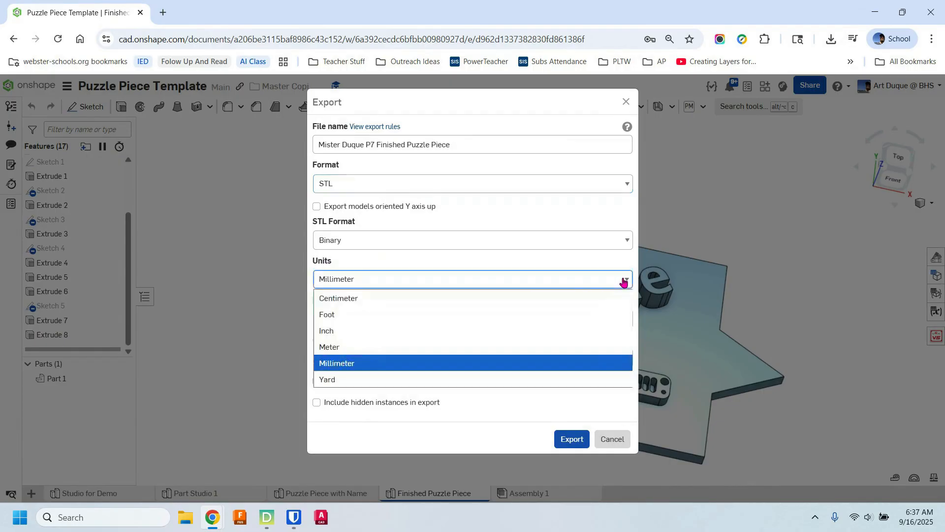
left_click(534, 362)
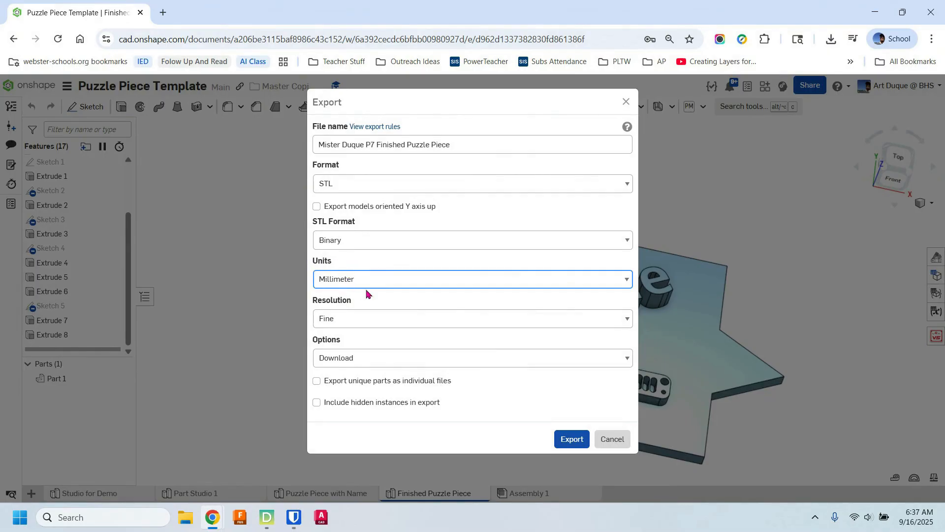
left_click(349, 321)
left_click(352, 373)
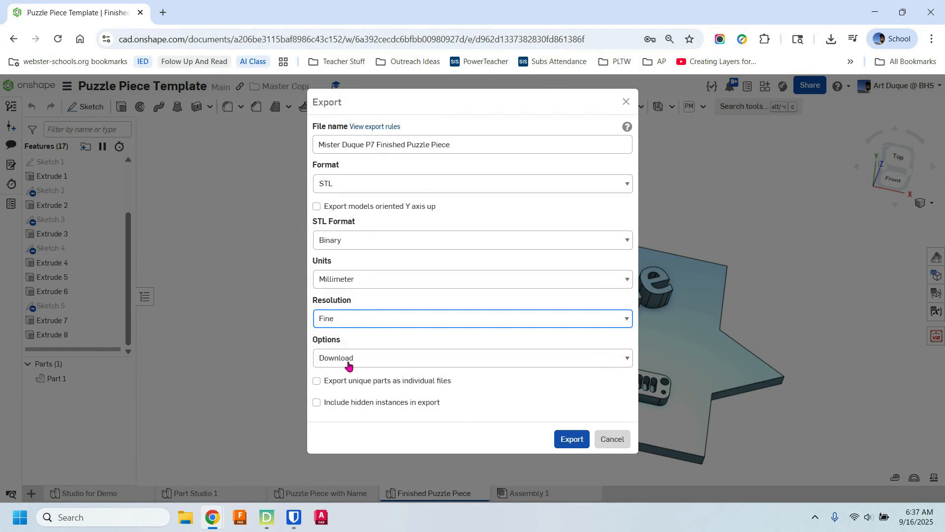
left_click(573, 439)
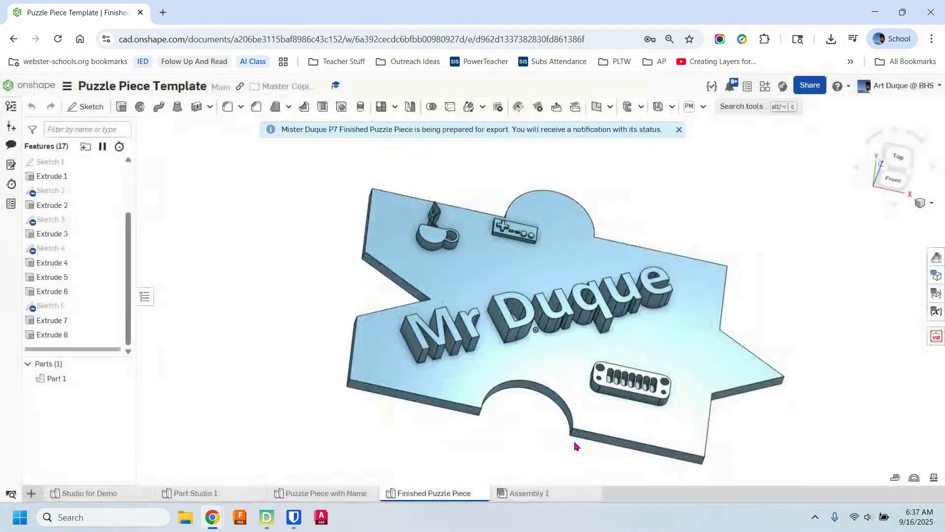
left_click(831, 39)
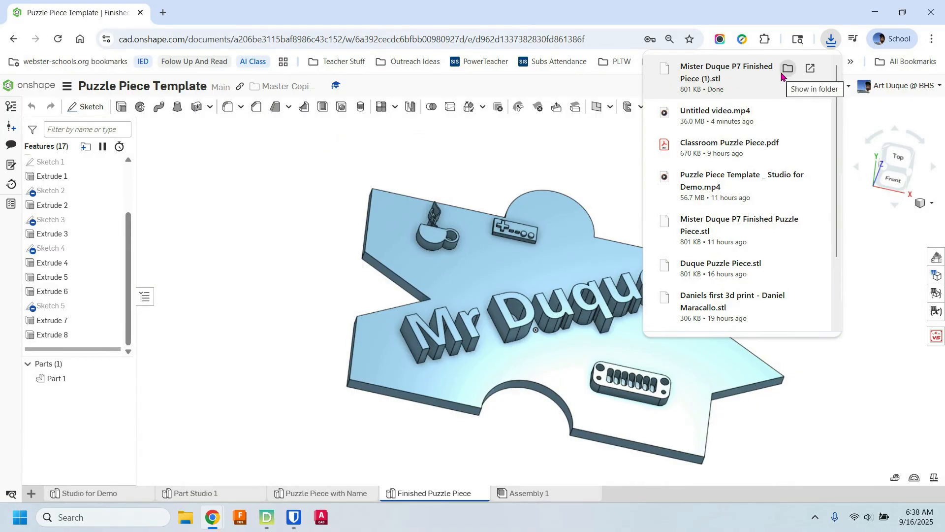
Step: Open Google Classroom in a new browser tab and go to the classwork for S1 Intro to Engineering (IED) P1
left_click(867, 262)
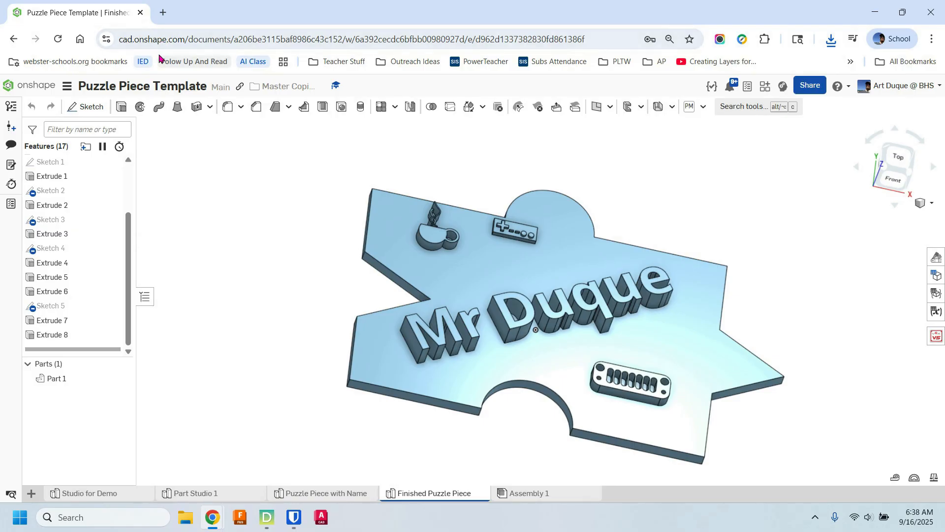
left_click(165, 11)
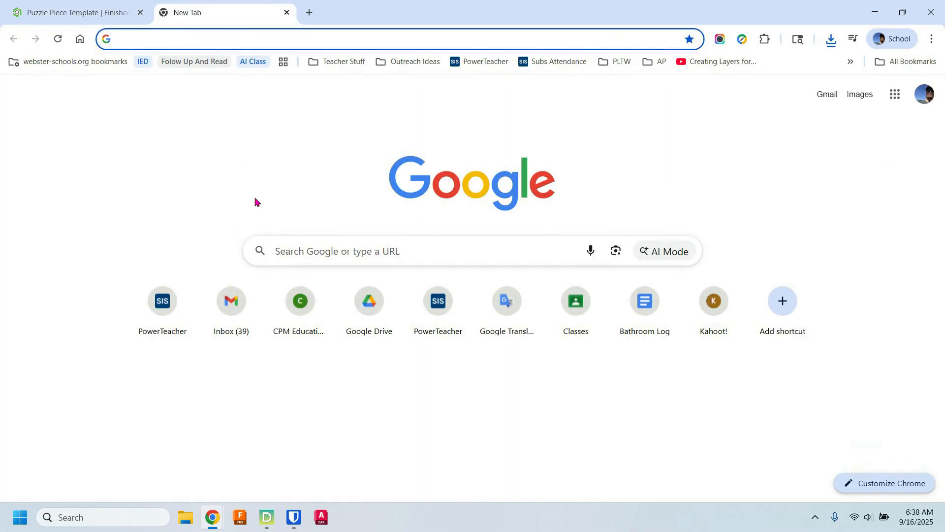
type("classroom.google.com/h")
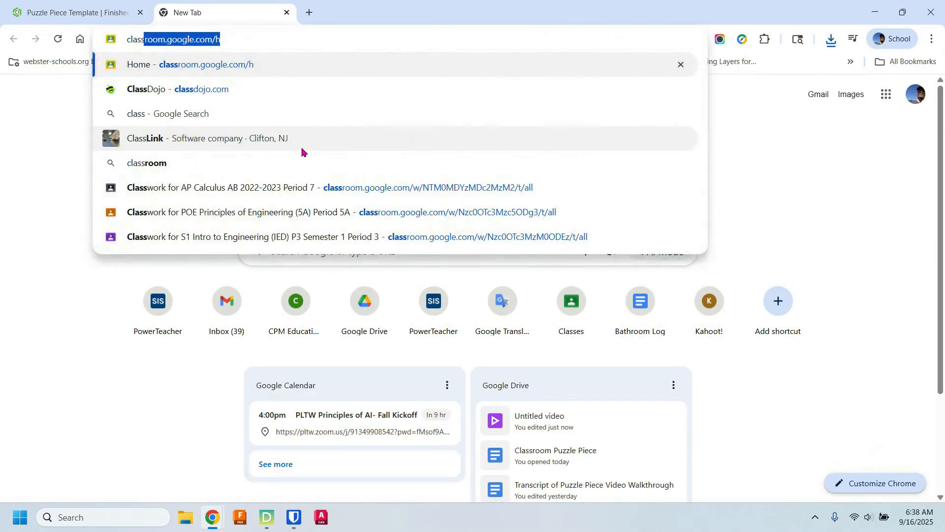
key("Return")
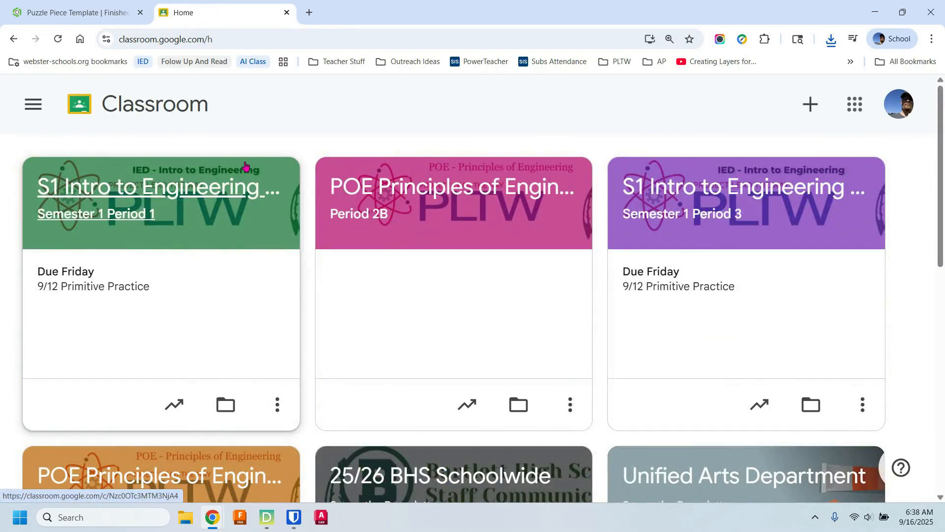
left_click(222, 181)
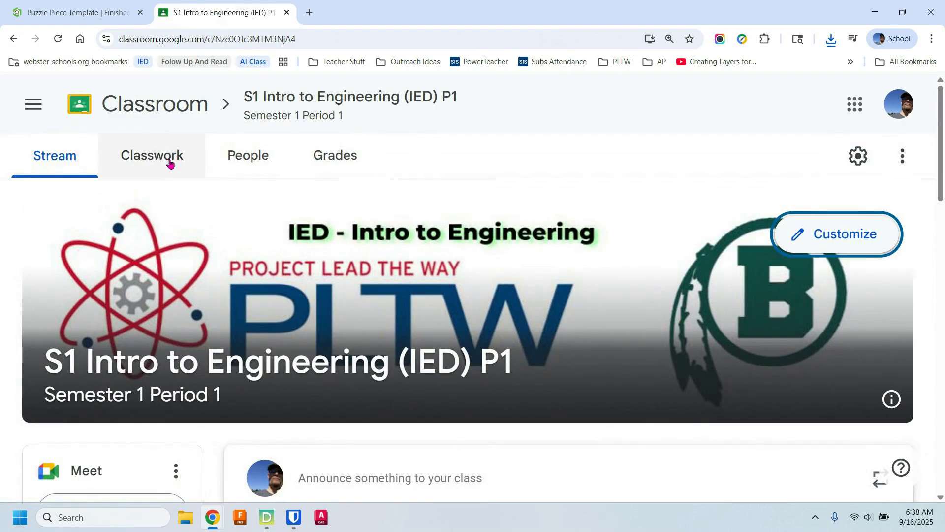
left_click(165, 157)
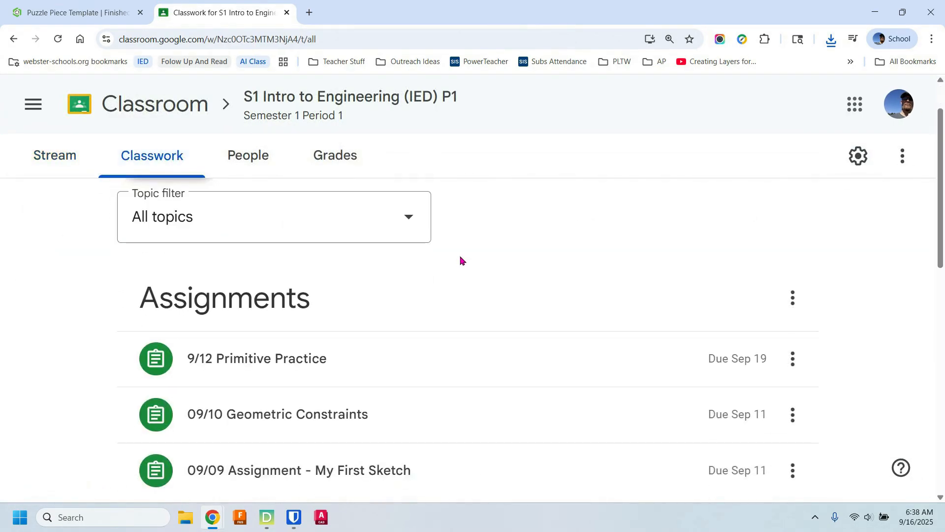
Step: Open the 3D print submission form linked in the "Submit Your 3D Prints Here" resource
scroll(460, 260, "down", 12)
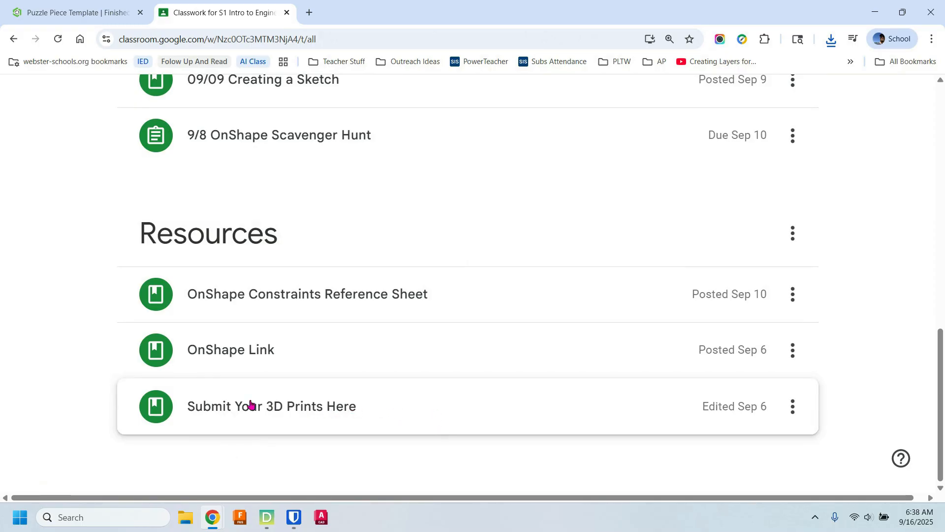
left_click(324, 412)
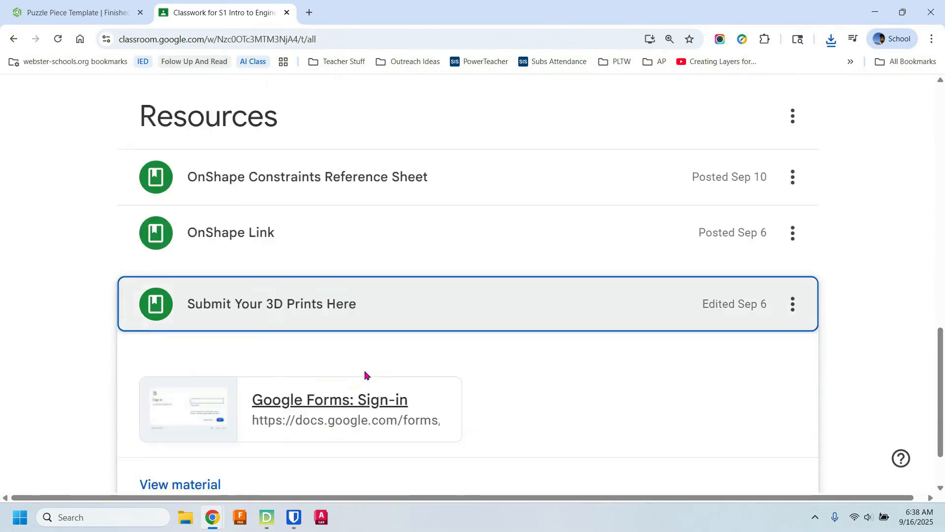
left_click(342, 328)
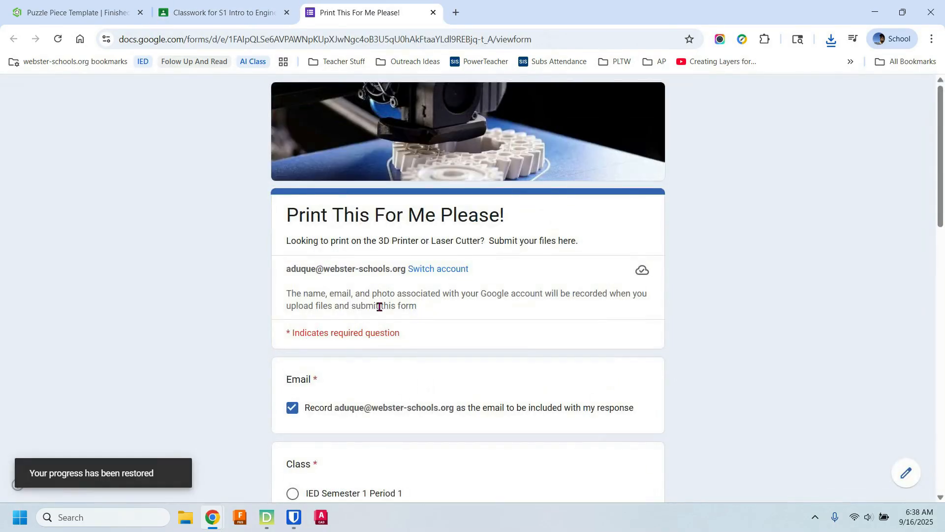
Step: Review the form's email, class and assignment answers and remove the file attached to the STL upload question
scroll(380, 308, "down", 2)
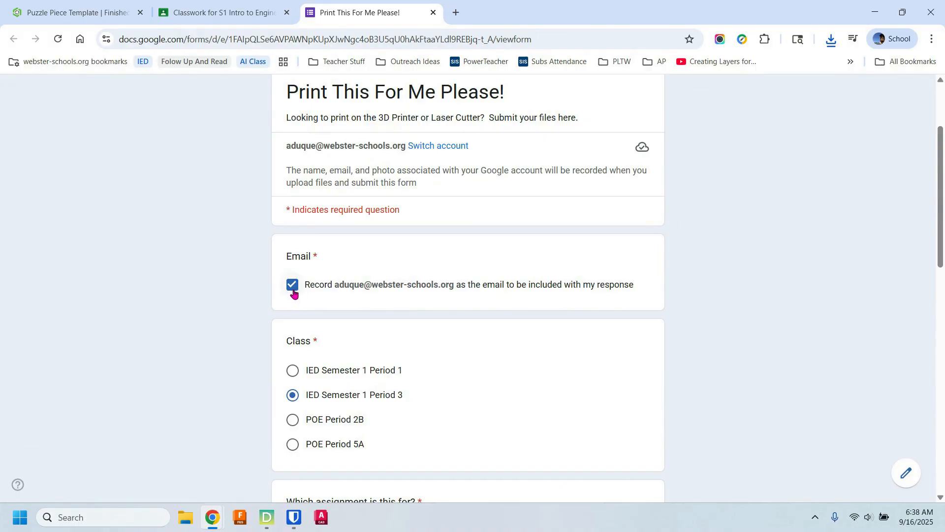
scroll(614, 308, "down", 2)
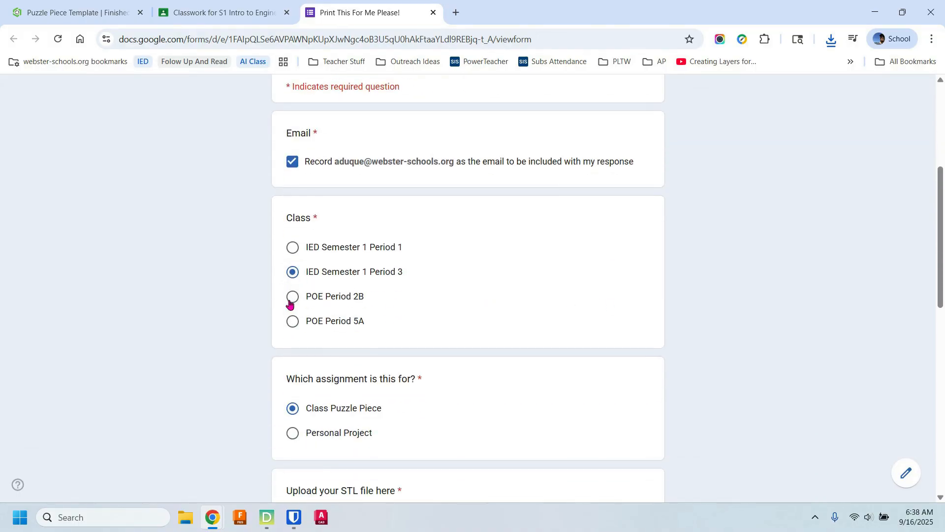
scroll(587, 283, "down", 2)
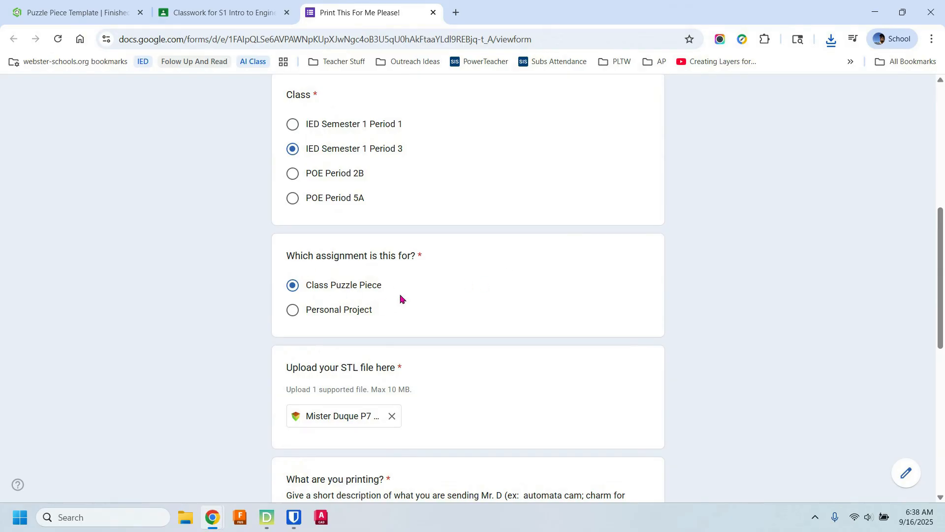
scroll(394, 294, "down", 2)
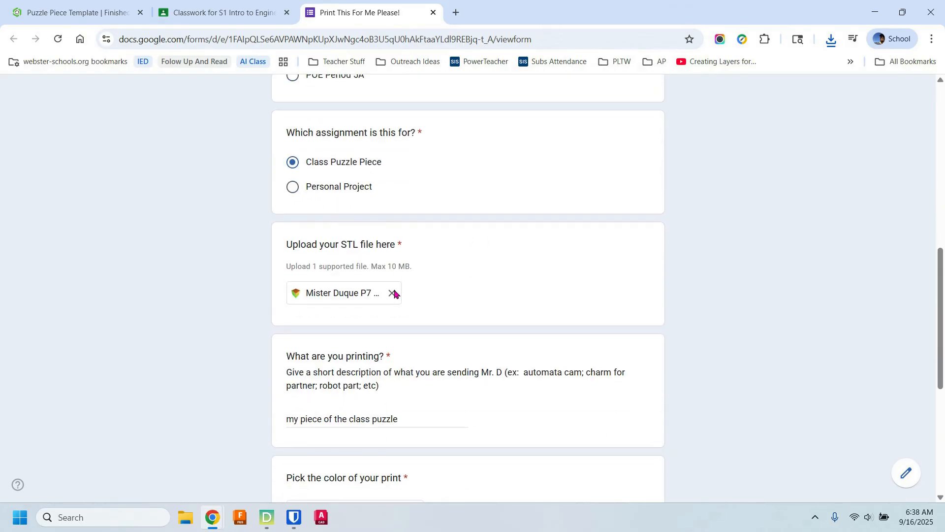
left_click(393, 293)
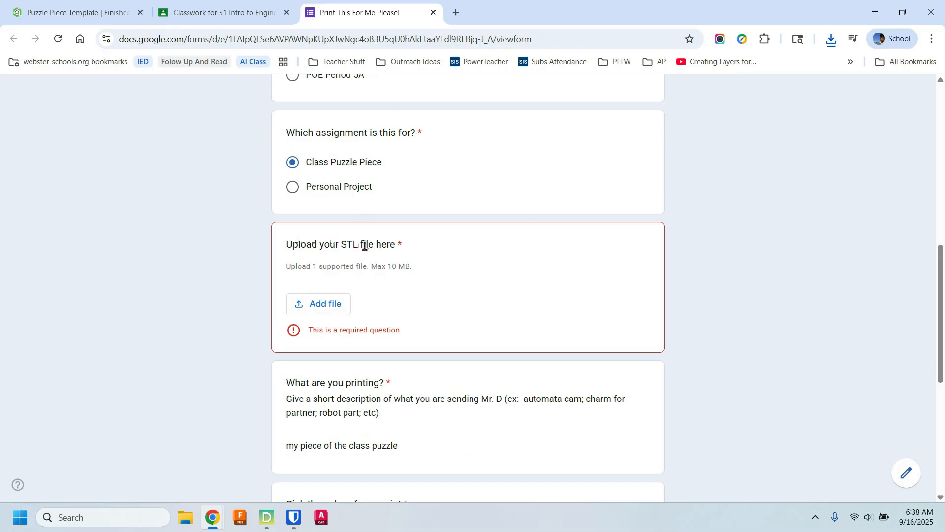
Step: Try to open the file picker for the form's STL upload question
left_click(329, 306)
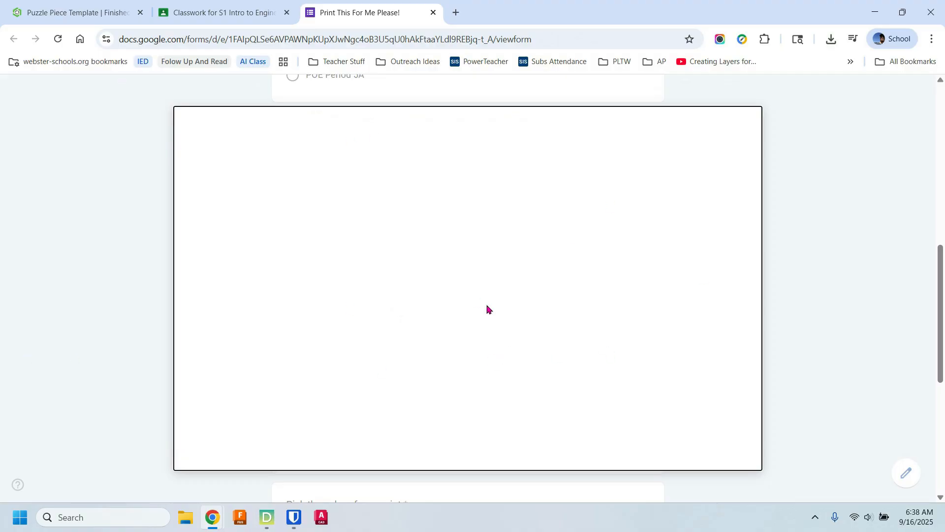
scroll(487, 310, "down", 4)
scroll(464, 295, "up", 2)
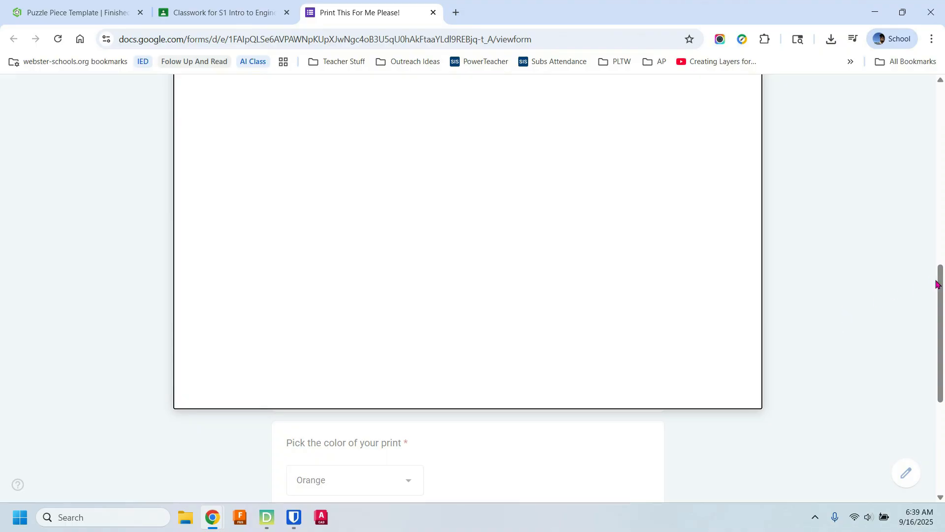
scroll(937, 282, "up", 1)
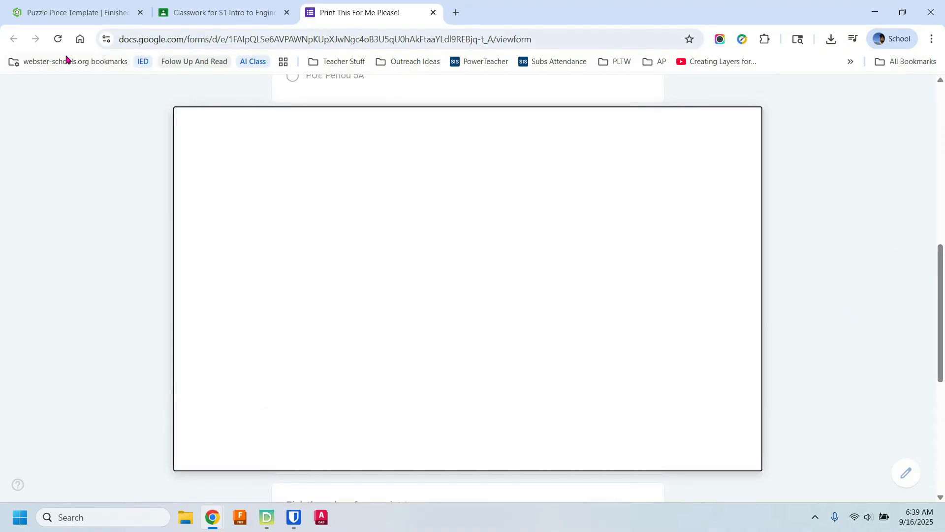
Step: Reload the form and upload the newest P7 Finished Puzzle Piece (1).stl file from Downloads to the STL question
left_click(57, 39)
left_click(302, 292)
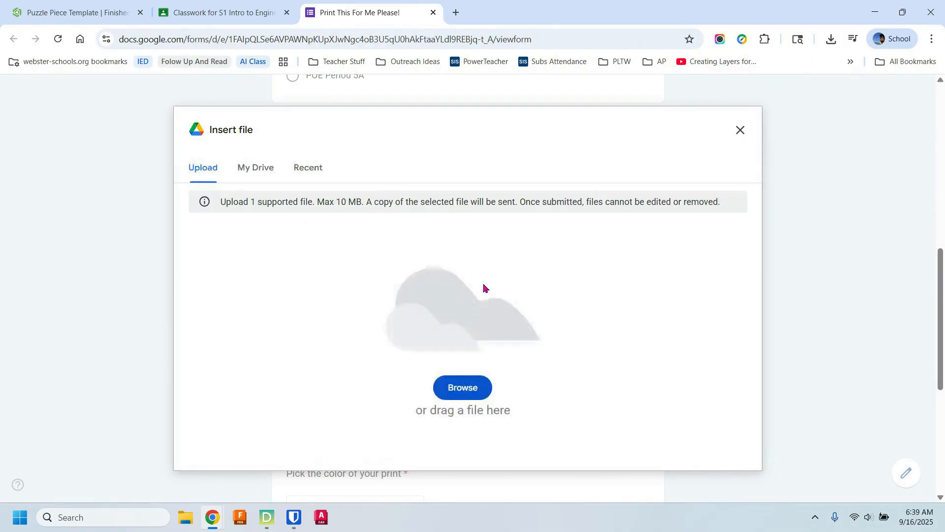
left_click(469, 389)
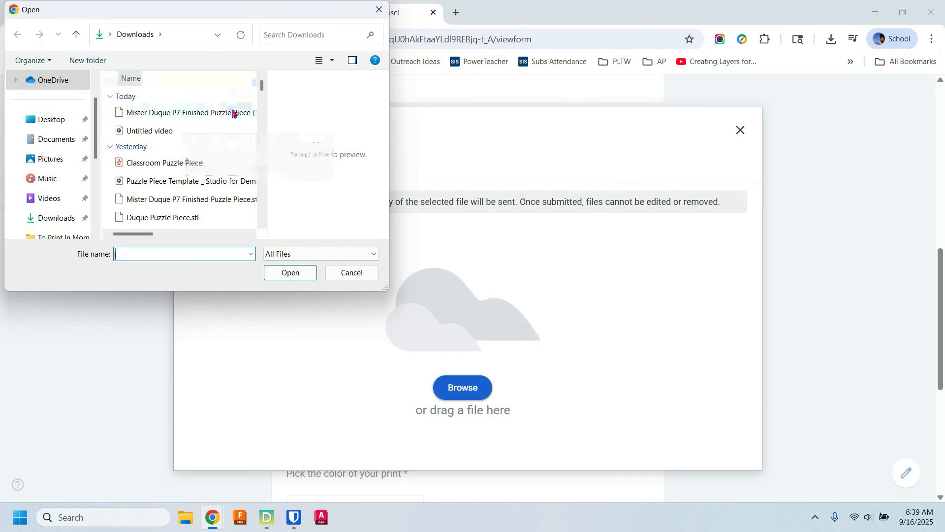
left_click(182, 115)
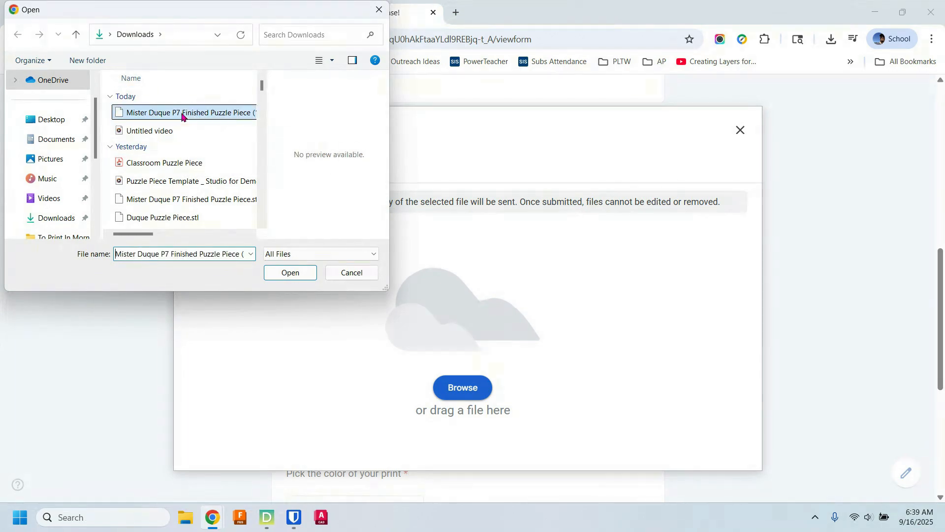
left_click(291, 279)
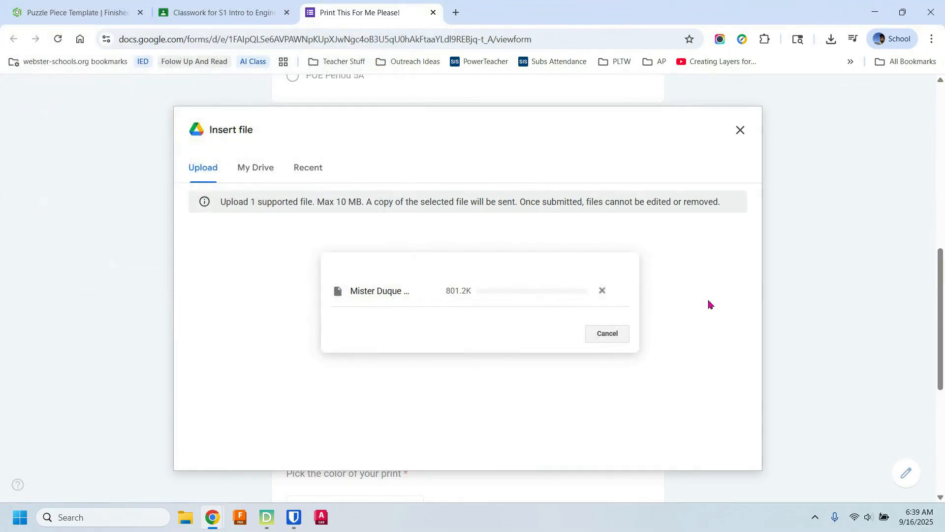
Step: Review the print description and number of copies on the form and look through the print color choices
scroll(713, 296, "down", 6)
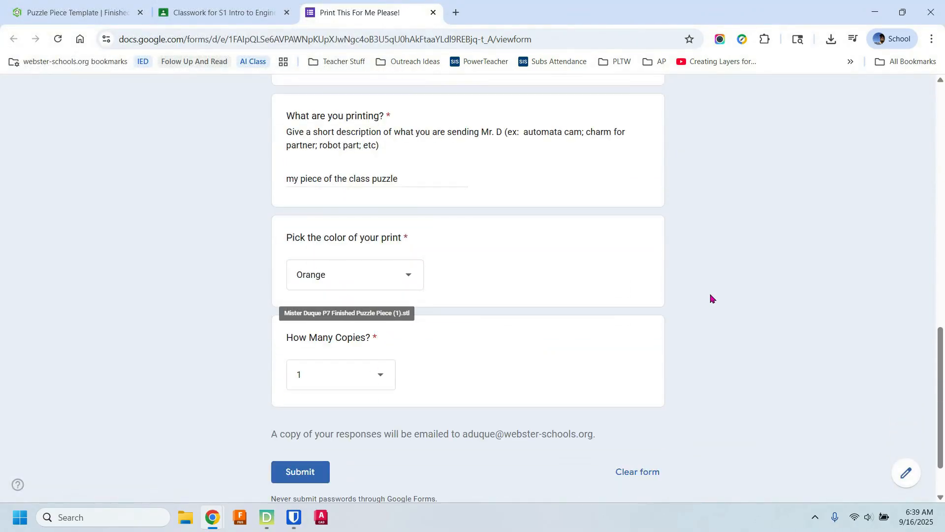
scroll(712, 295, "up", 1)
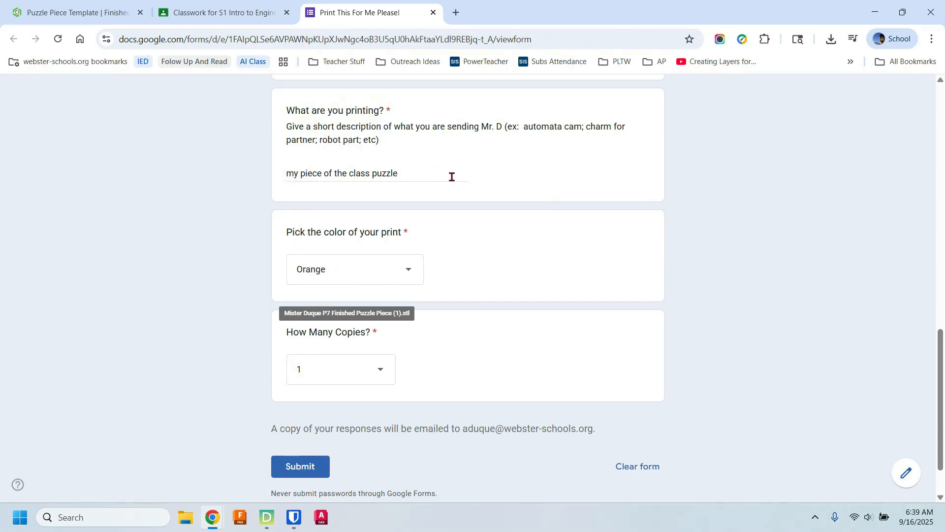
left_click(409, 276)
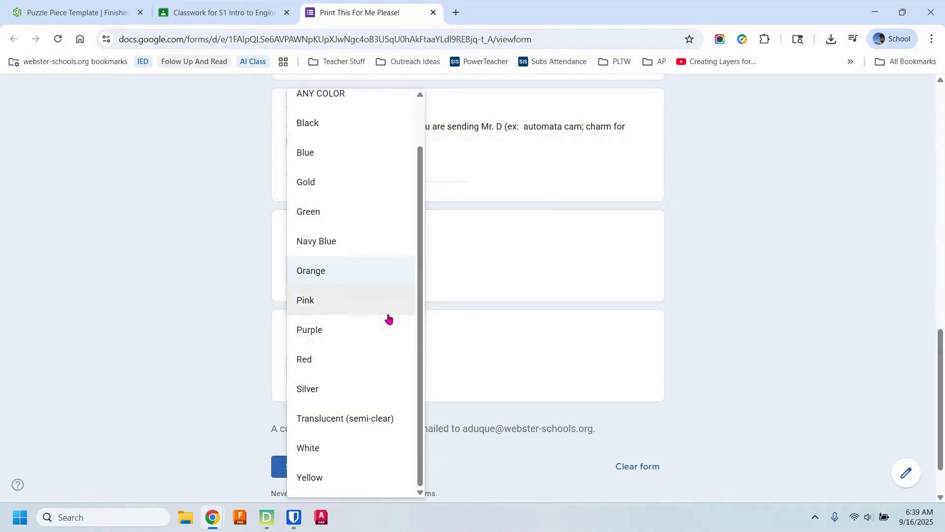
left_click(388, 318)
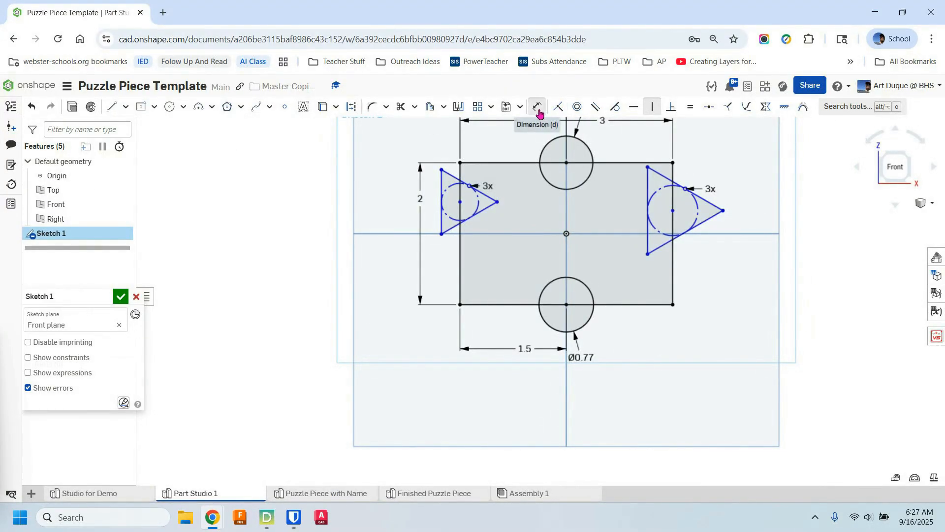
Step: In Sketch 1 of Part Studio 1, dimension the left triangle's center 1 in above the rectangle's lower-left corner
left_click(539, 112)
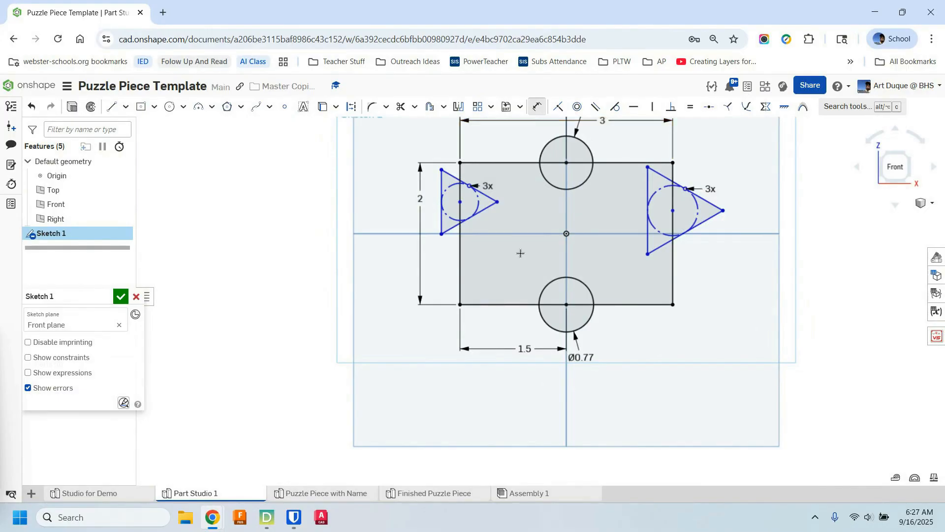
left_click(461, 304)
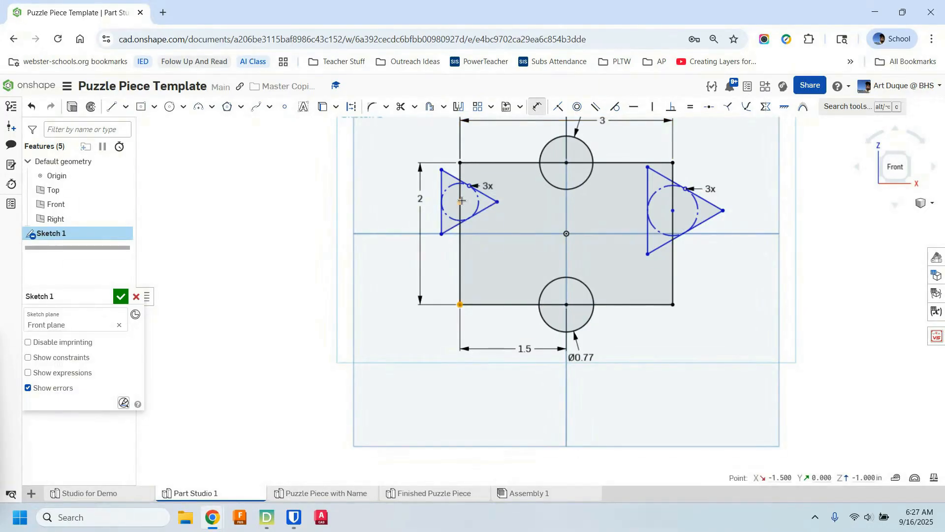
left_click(461, 202)
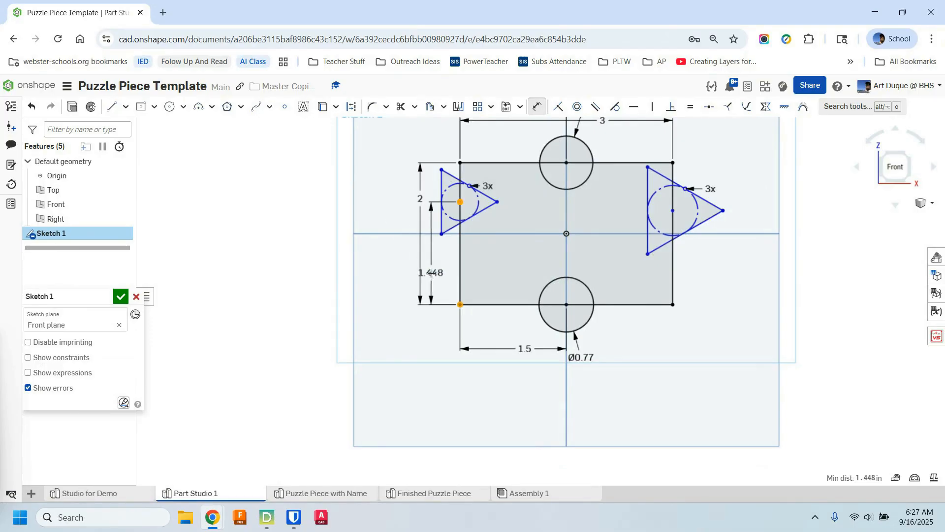
left_click(434, 275)
type("1")
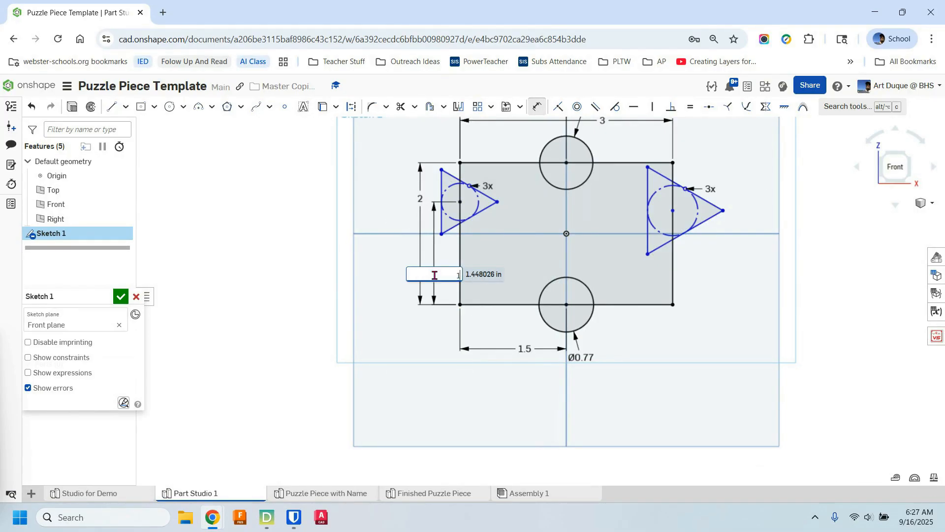
key("Return")
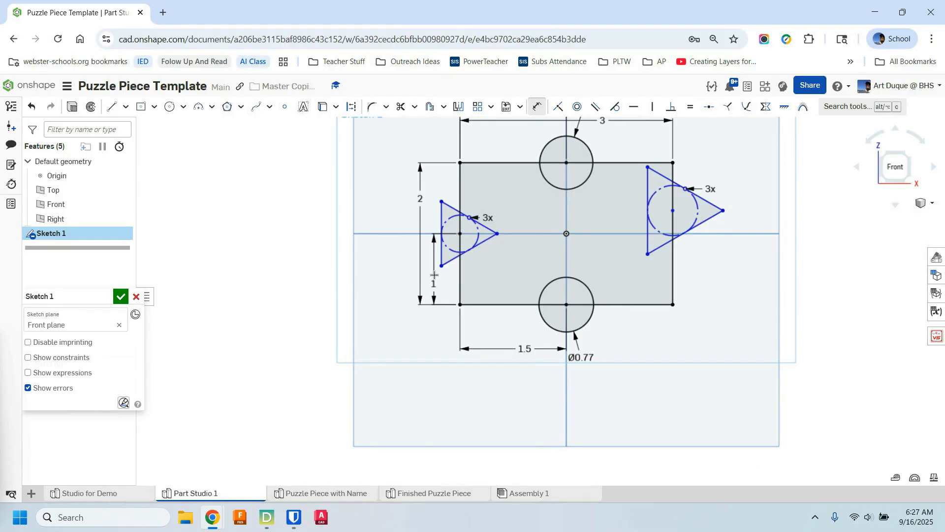
Step: Dimension the right triangle's center 1 in above the rectangle's lower-right corner
left_click(674, 303)
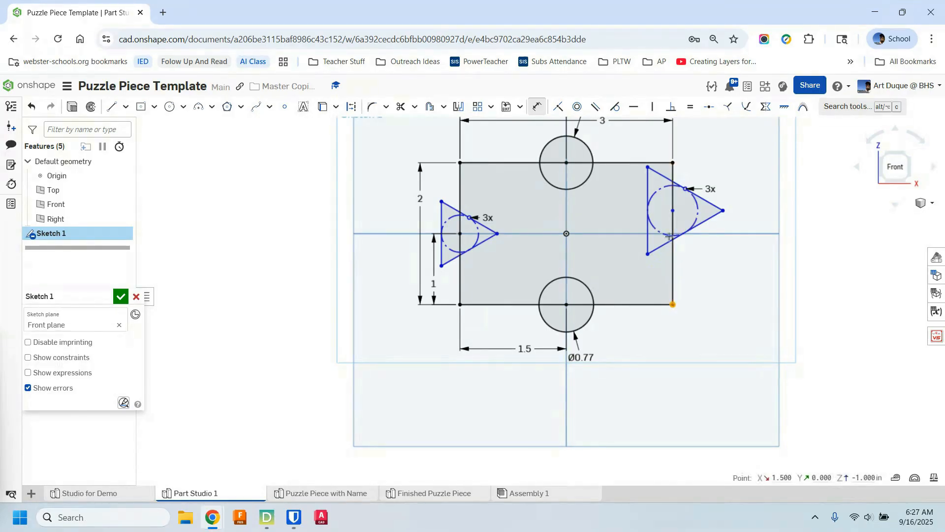
left_click(673, 210)
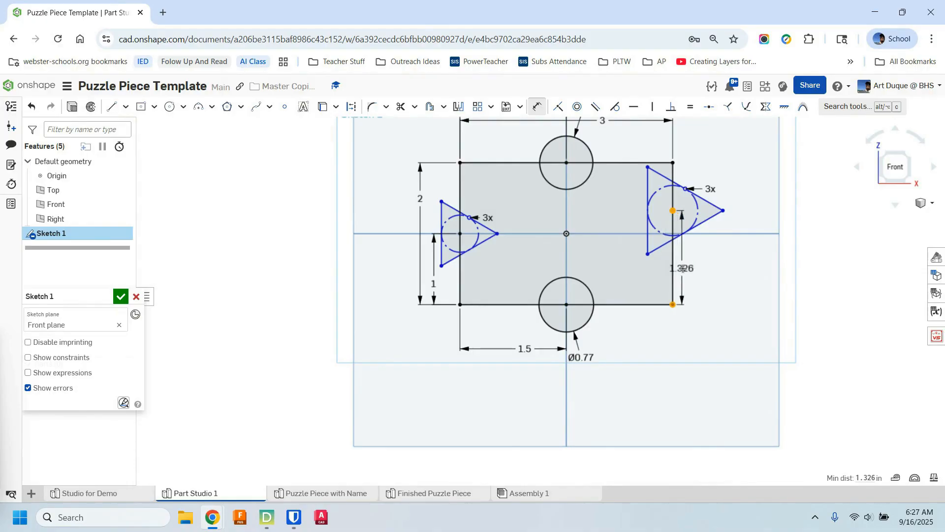
left_click(699, 270)
type("1")
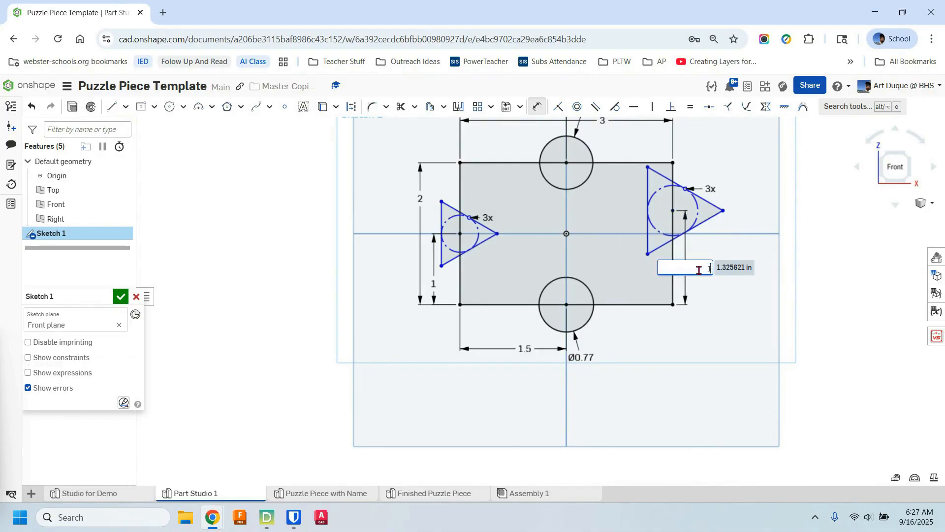
key("Return")
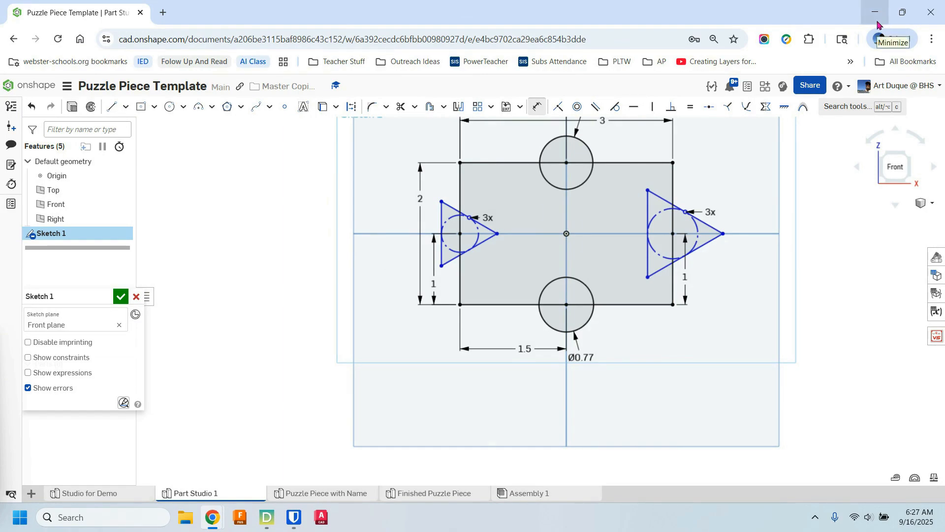
Step: Arrange the puzzle piece sketch window side by side with the Classroom Puzzle Piece reference document
key("super+Right")
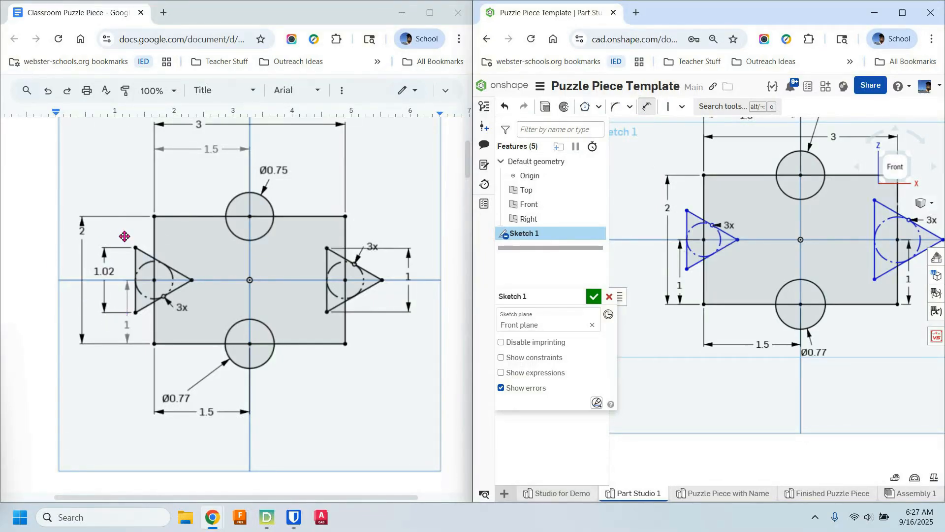
Step: Dimension the left triangle's vertical side in Sketch 1 to 1.02 in
left_click(903, 13)
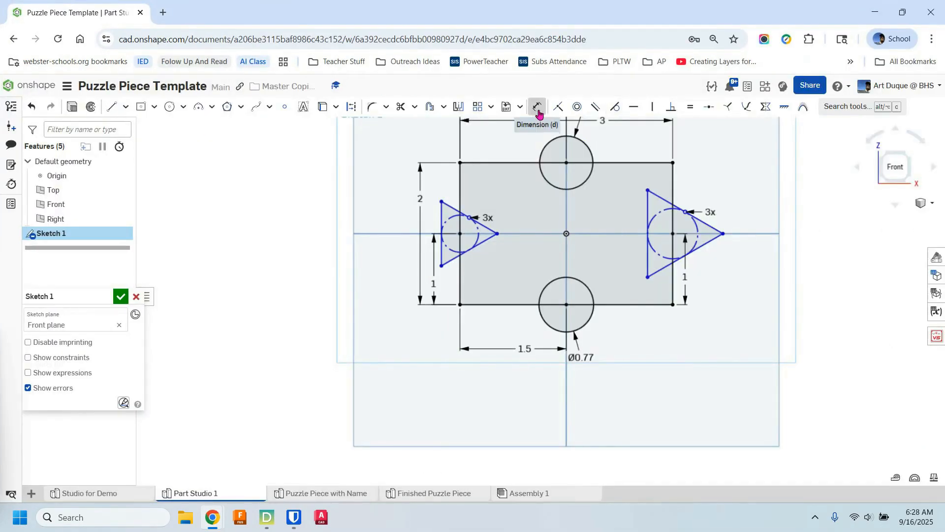
left_click(538, 113)
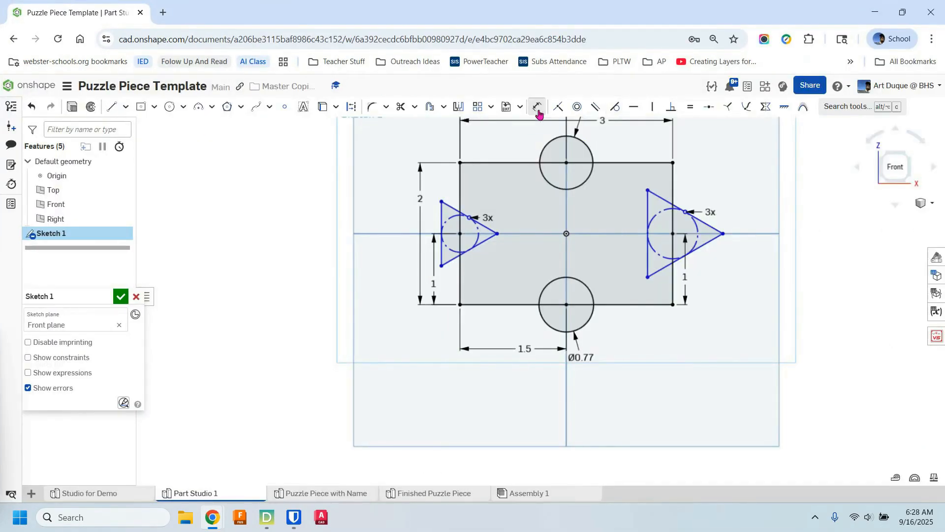
left_click(443, 216)
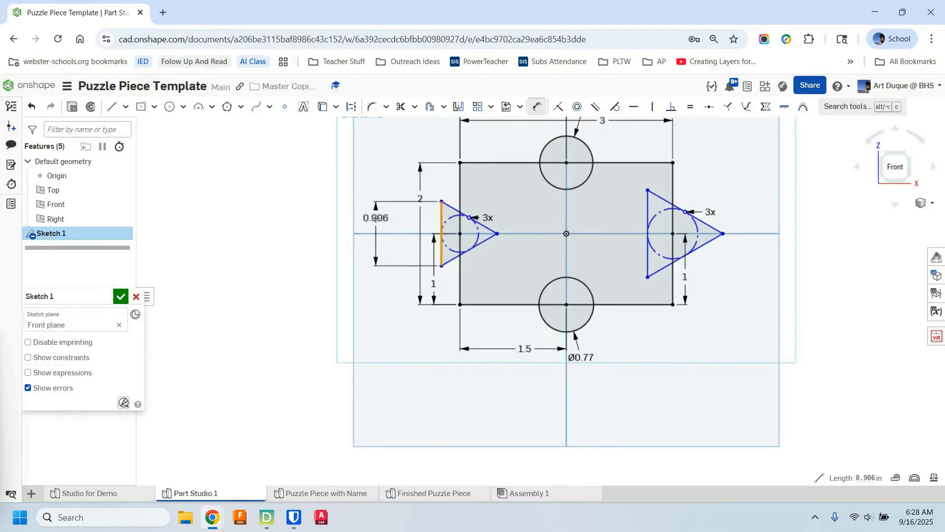
left_click(378, 218)
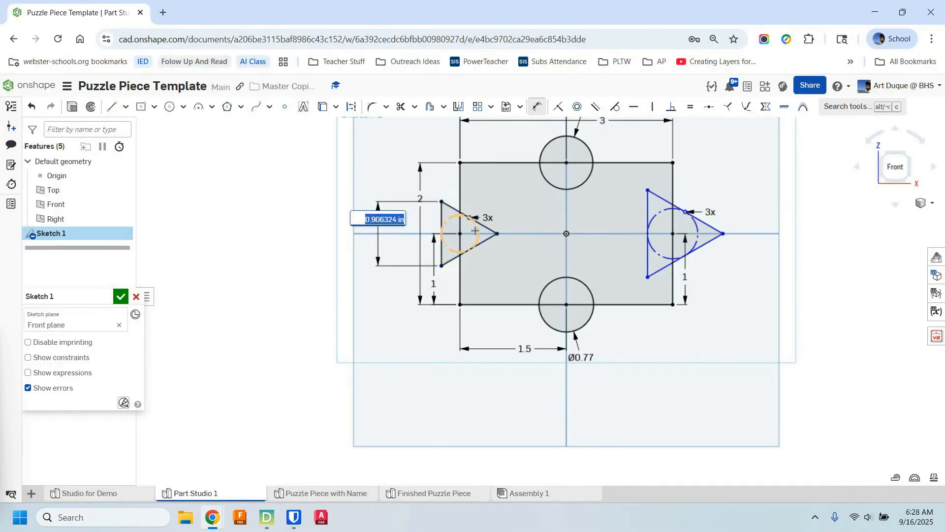
type("1.02")
key("Return")
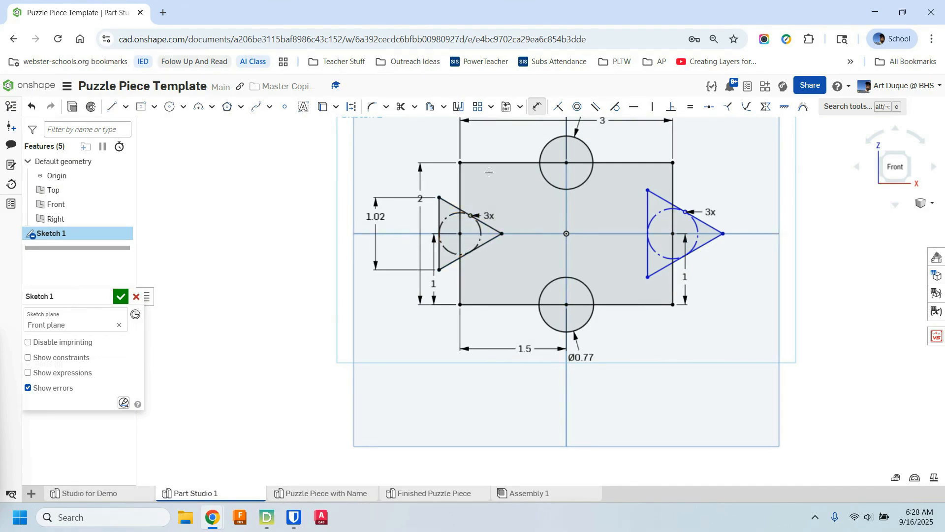
Step: Dimension the right triangle's vertical side to 1 in, matching the reference document, and finish Sketch 1
key("super+Right")
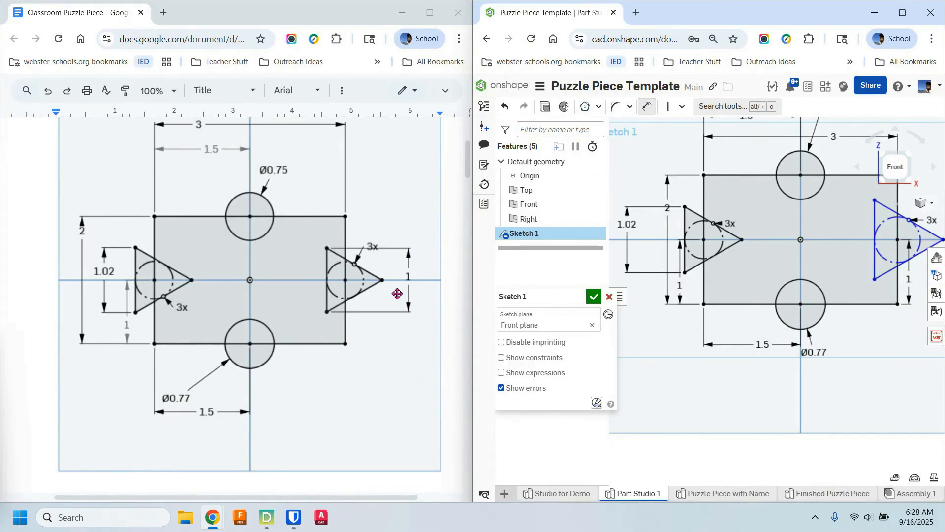
left_click(902, 12)
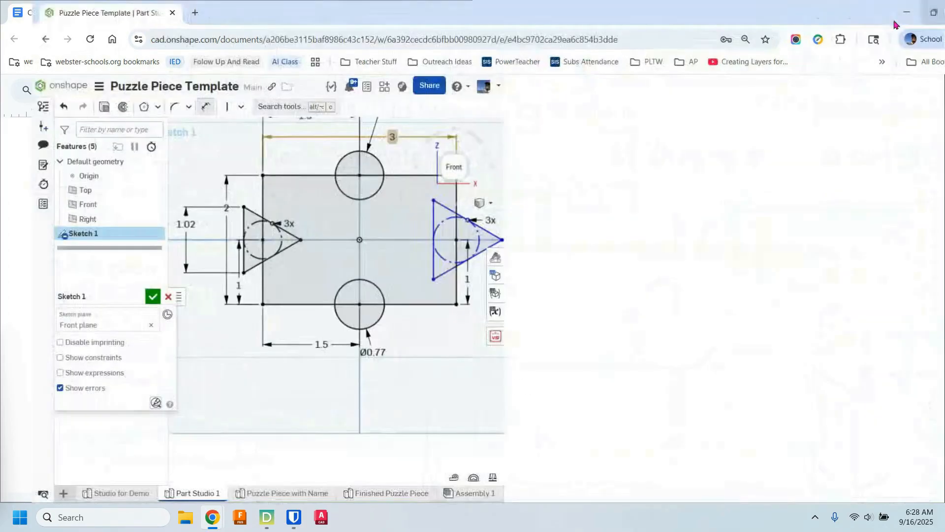
left_click(651, 208)
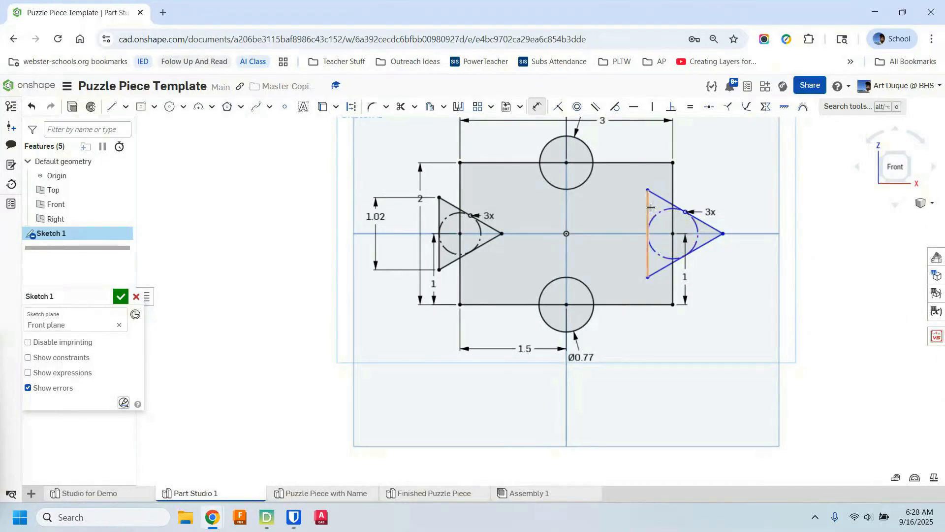
left_click(651, 208)
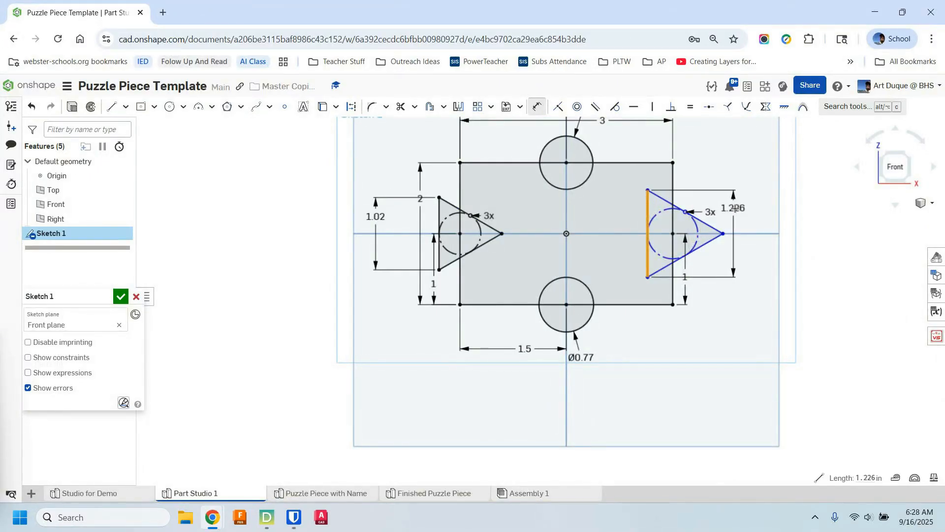
left_click(744, 215)
type("1")
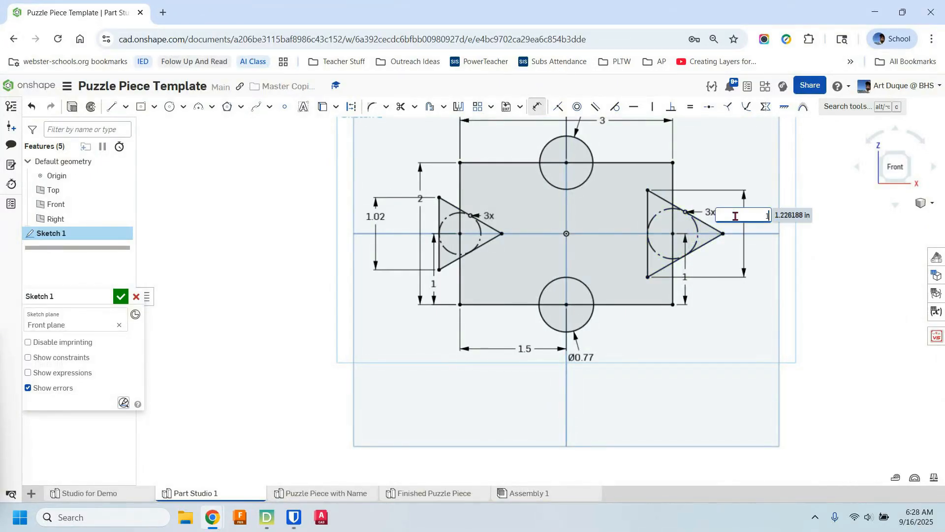
key("Return")
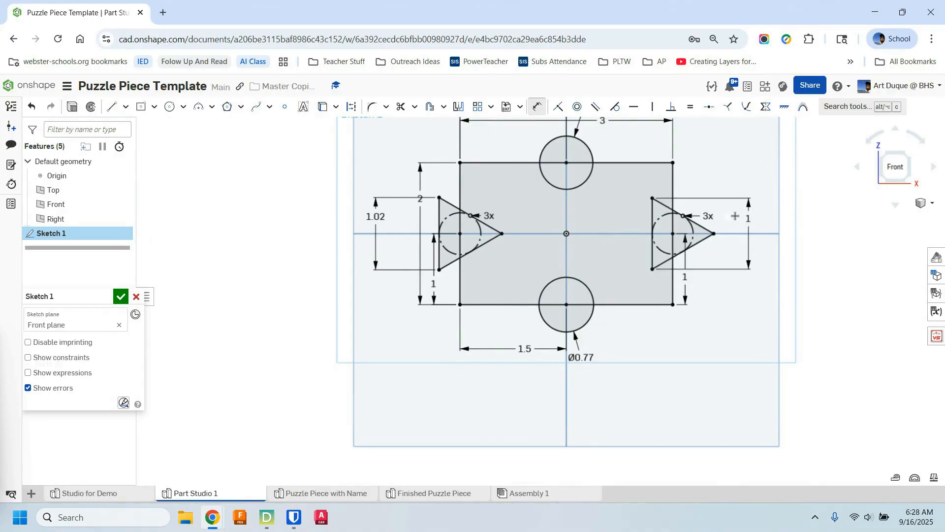
scroll(747, 231, "up", 2)
middle_click_drag(752, 236, 764, 299)
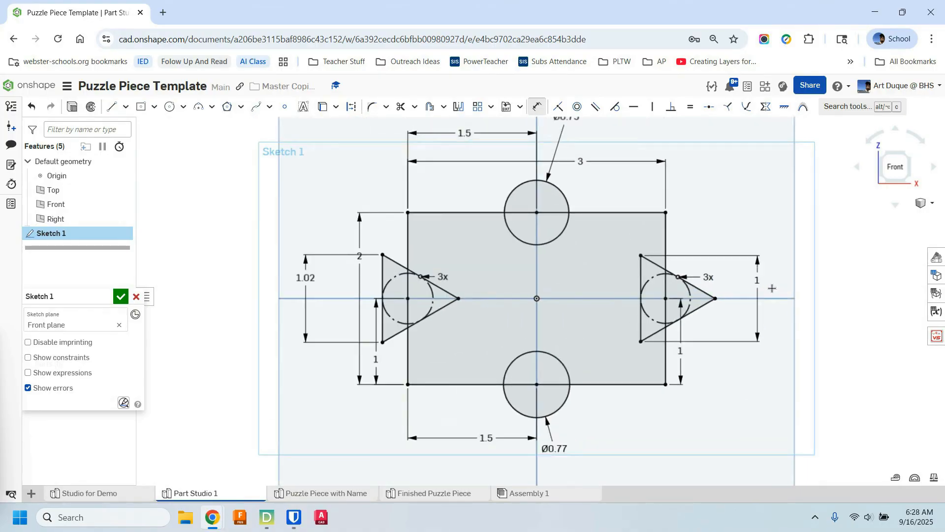
scroll(774, 286, "down", 1)
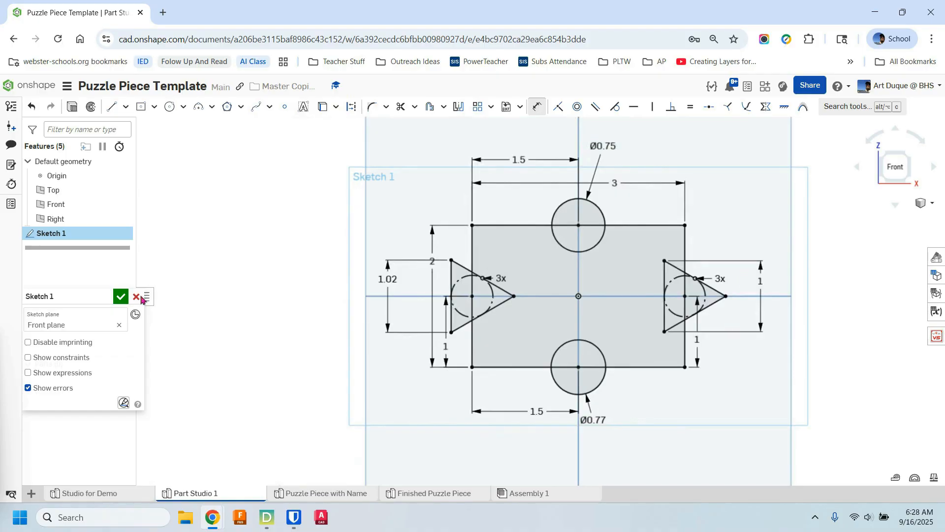
left_click(121, 297)
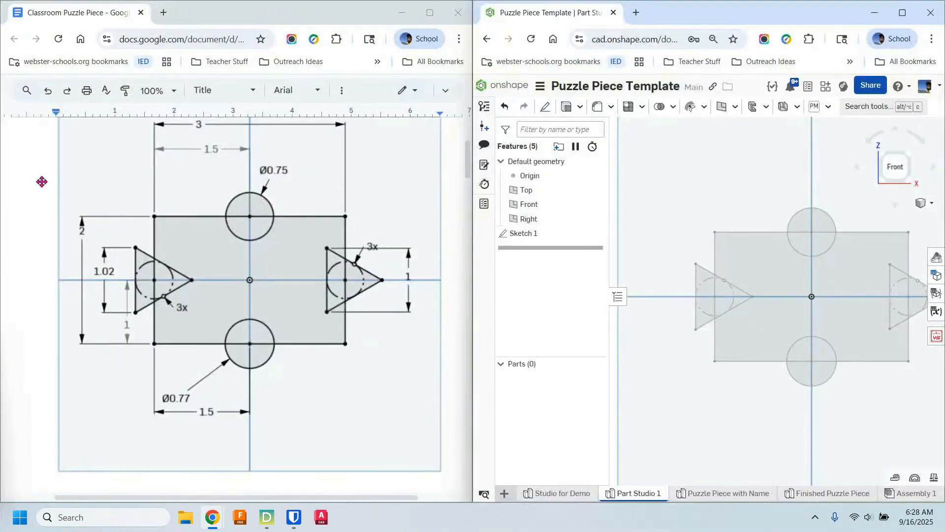
Step: Following Step 2 of the reference document, extrude the rectangle body, full upper circle and full right triangle regions 0.1 in
scroll(194, 274, "down", 5)
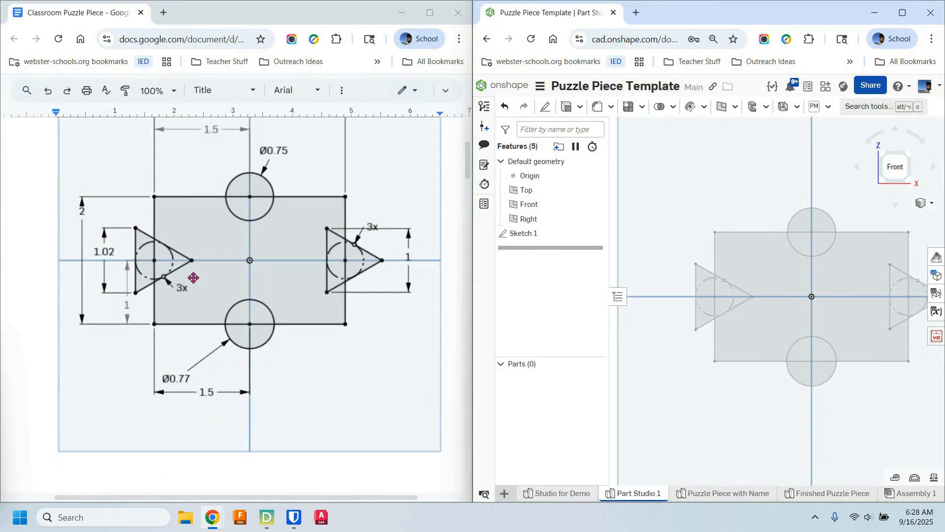
scroll(194, 276, "down", 3)
scroll(228, 262, "up", 3)
scroll(192, 300, "down", 1)
scroll(192, 300, "down", 1)
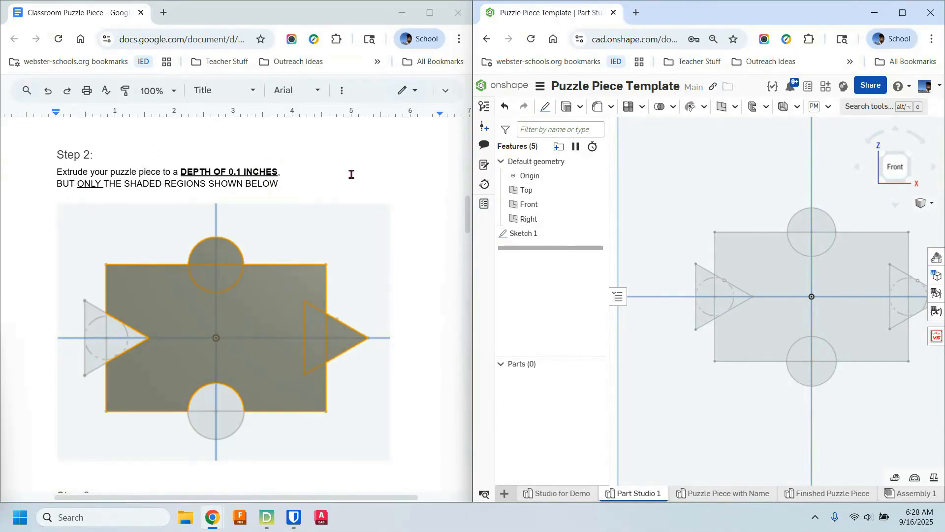
left_click(567, 108)
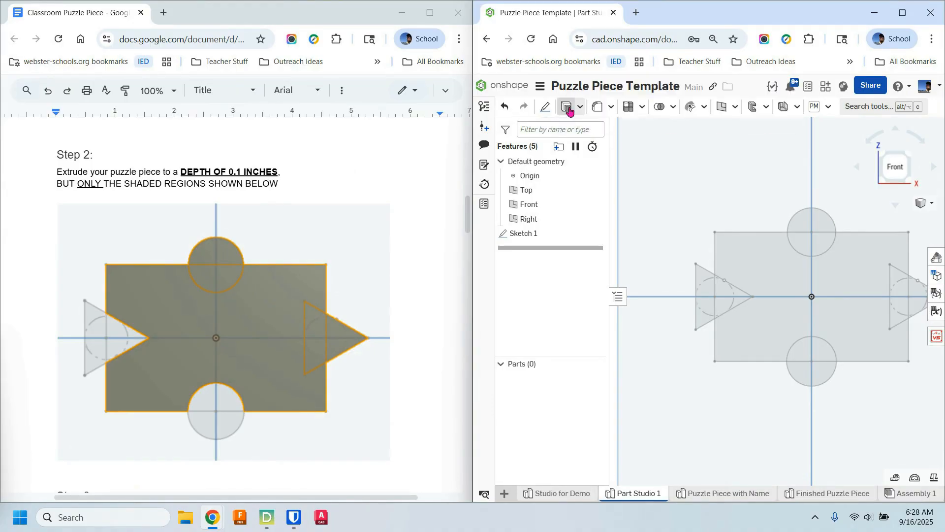
left_click(759, 266)
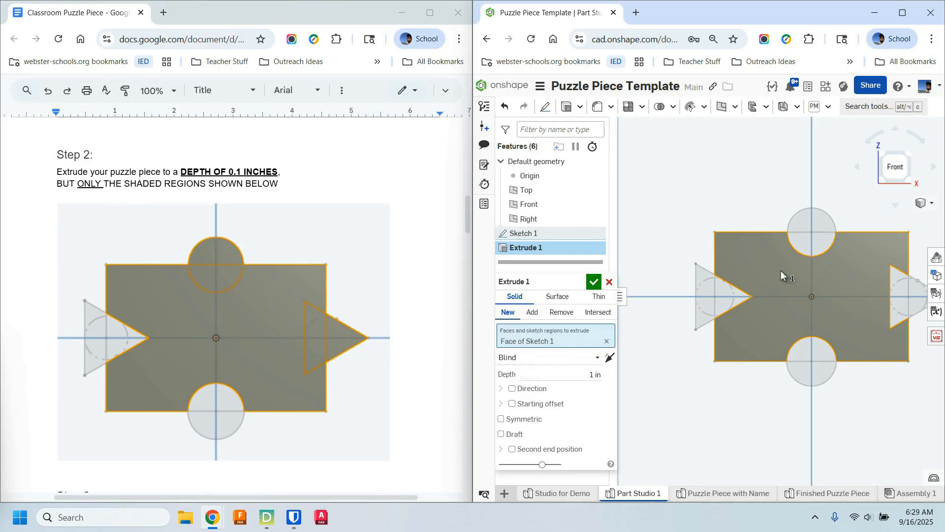
left_click(797, 244)
left_click(803, 226)
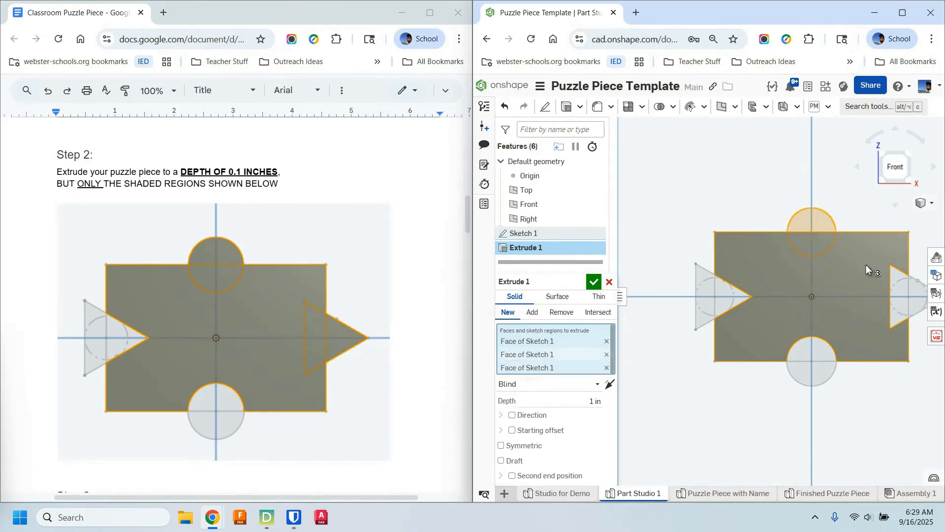
left_click(903, 304)
left_click(919, 303)
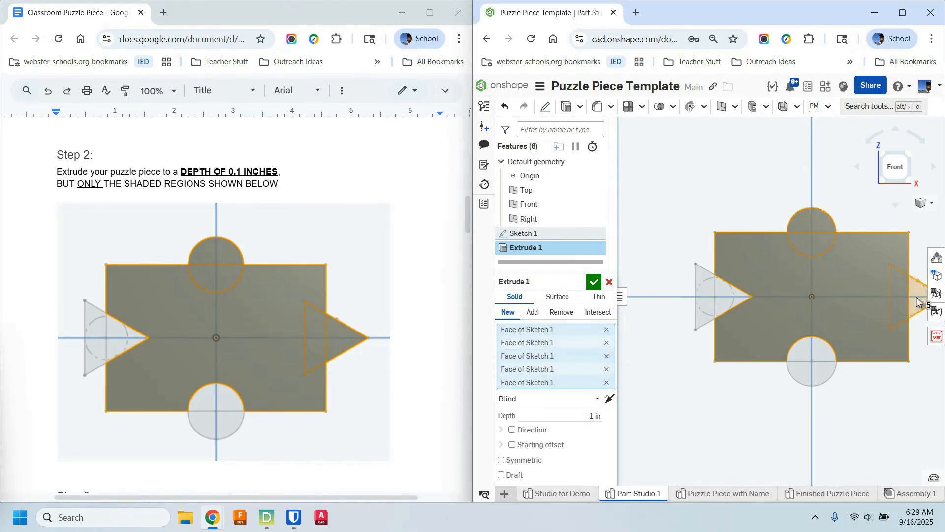
middle_click_drag(836, 312, 790, 306)
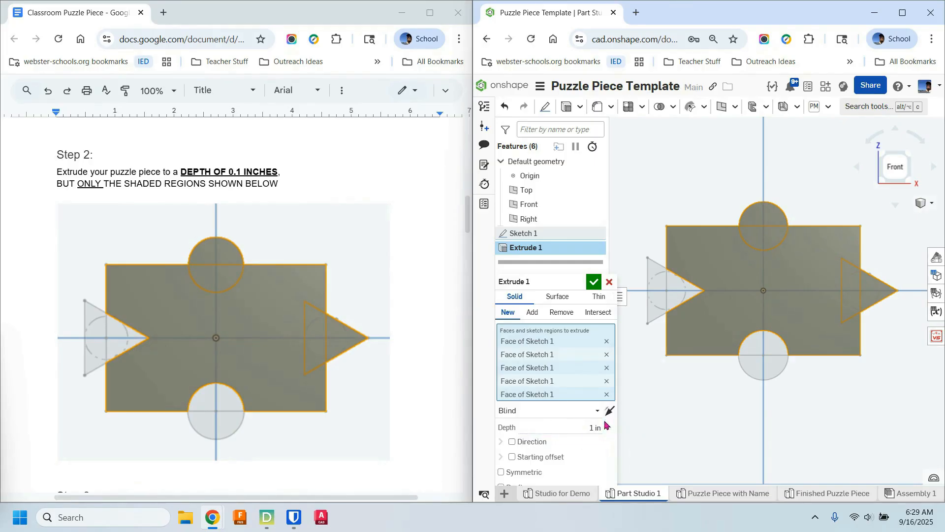
left_click(581, 428)
left_click(594, 282)
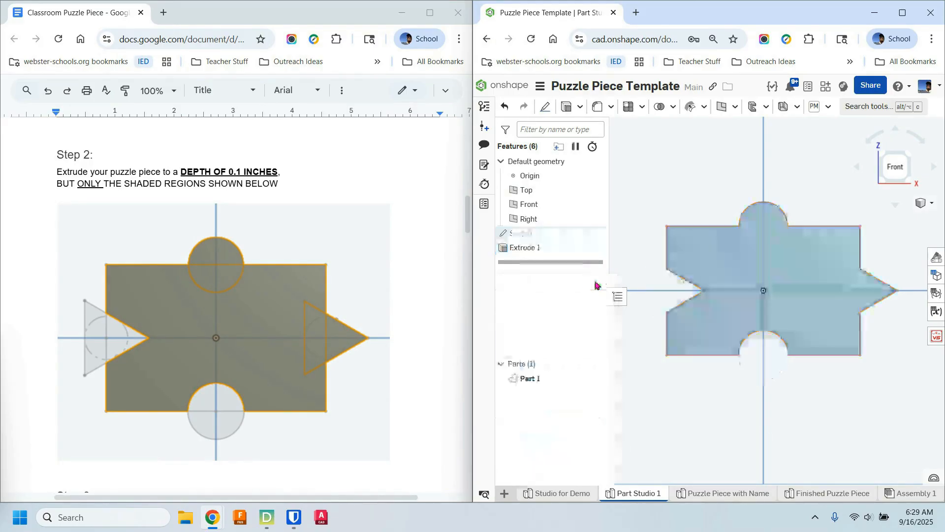
Step: Read Step 3 of the reference document and start a new sketch on the front face of the extruded puzzle piece
right_click_drag(718, 392, 747, 366)
scroll(281, 383, "down", 1)
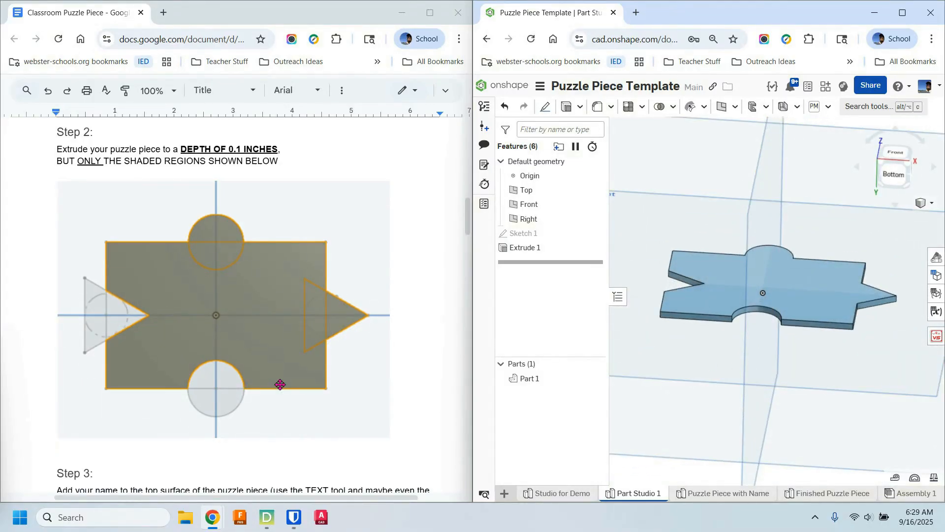
scroll(300, 370, "down", 4)
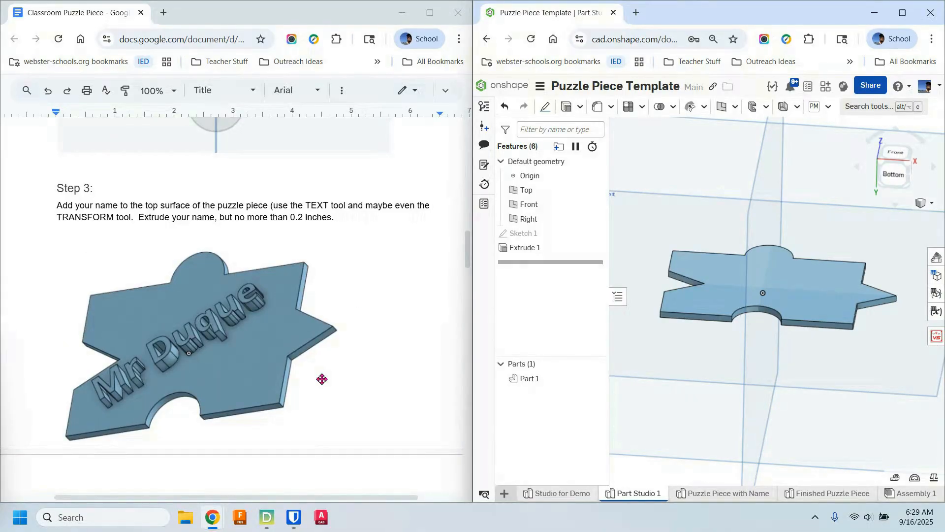
right_click_drag(796, 337, 797, 365)
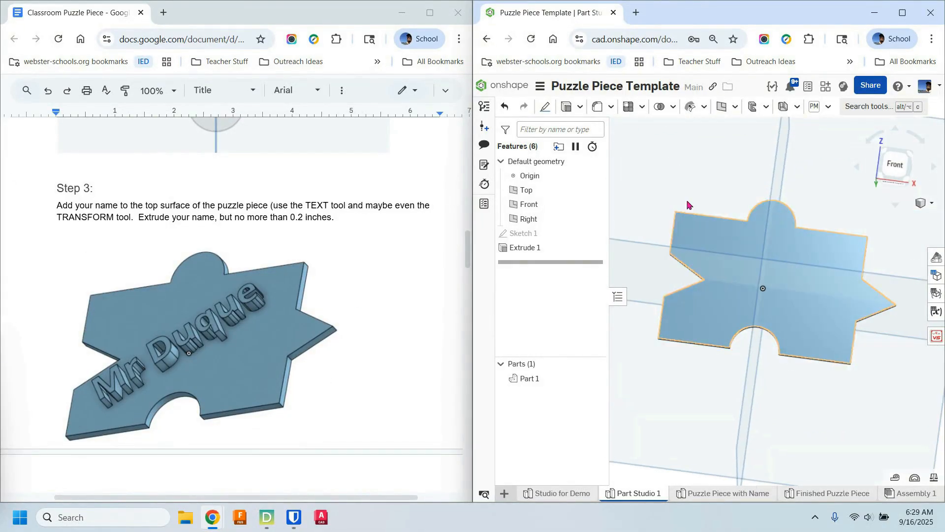
left_click(902, 12)
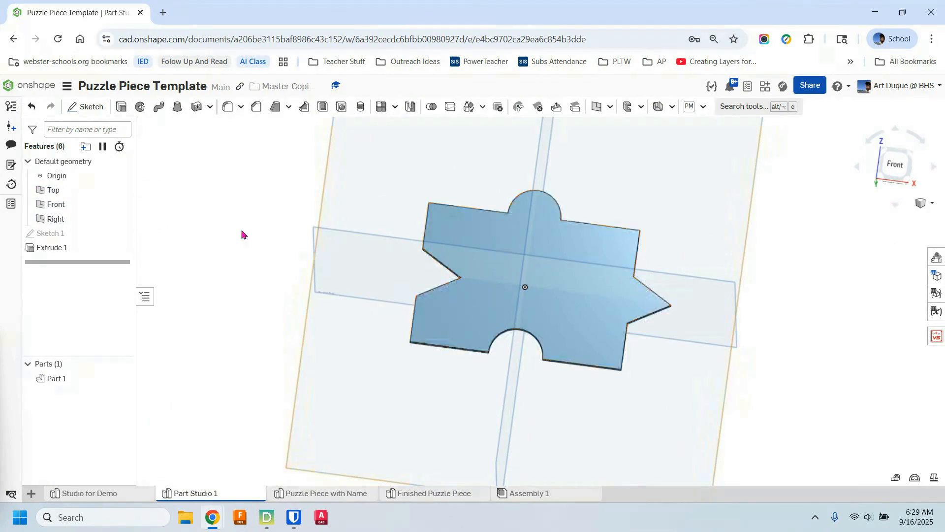
left_click(87, 110)
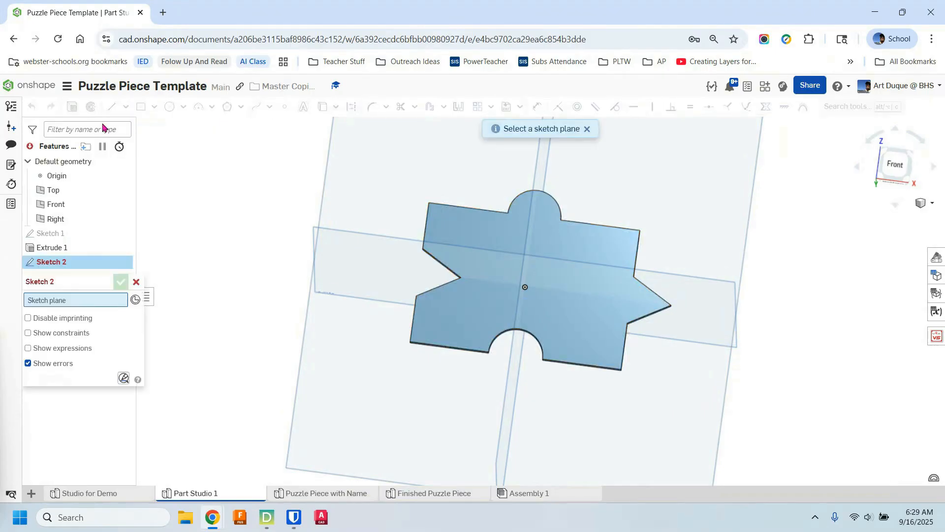
left_click(461, 317)
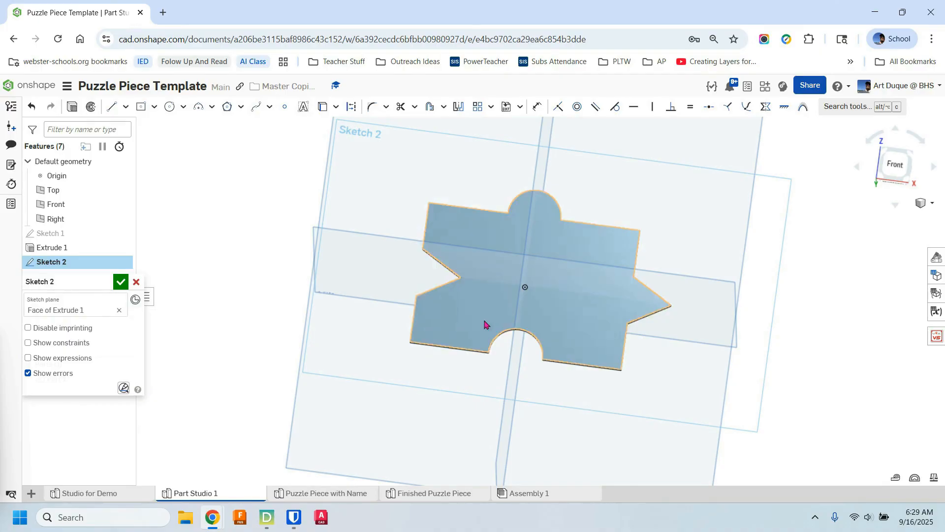
right_click_drag(485, 323, 489, 308)
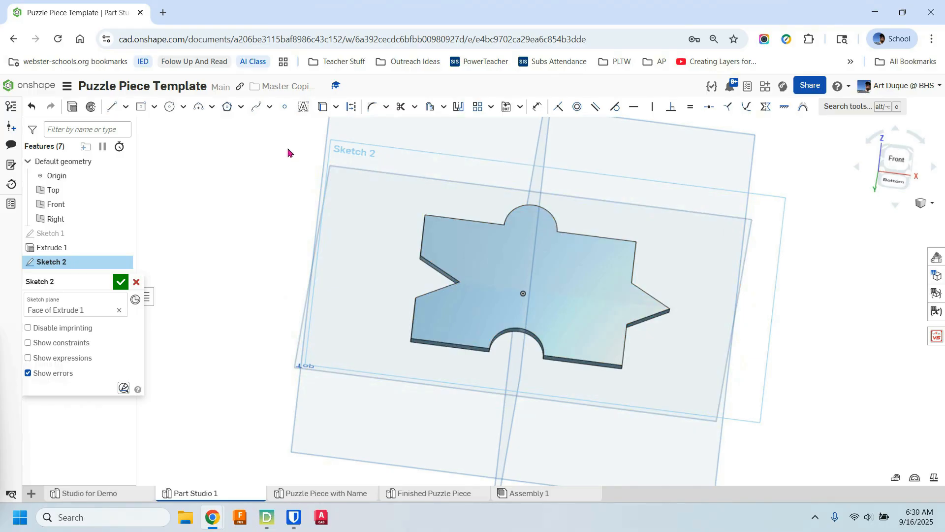
Step: Place a sketch text box across the middle of the puzzle piece's front face and enter the teacher's title and surname
left_click(304, 107)
left_click(464, 251)
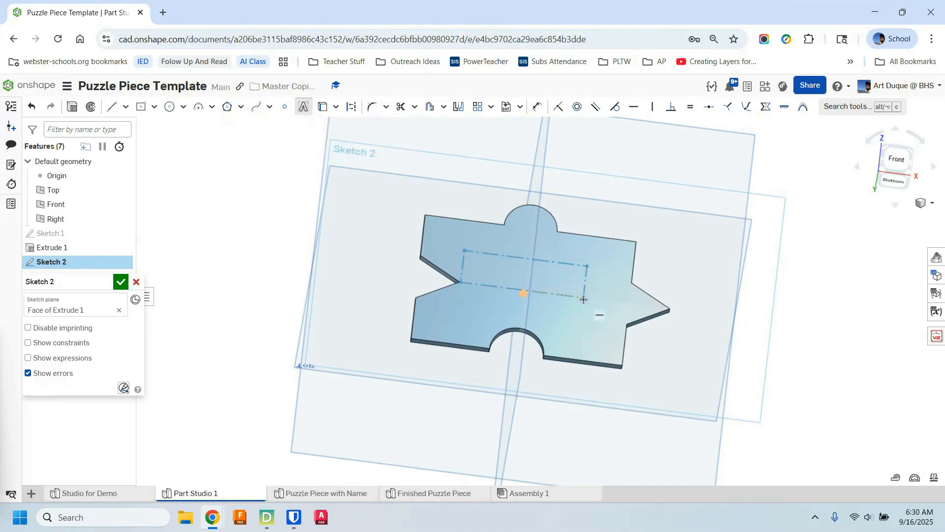
left_click(606, 310)
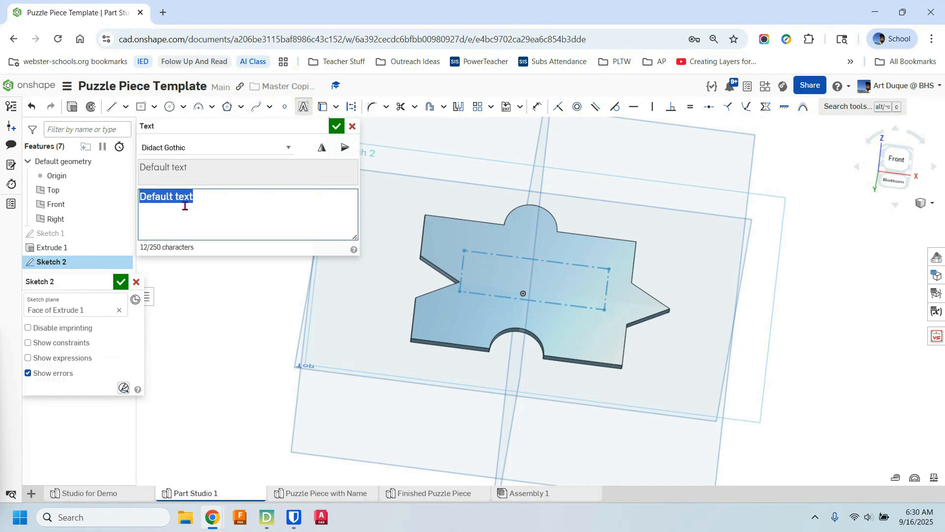
type("M")
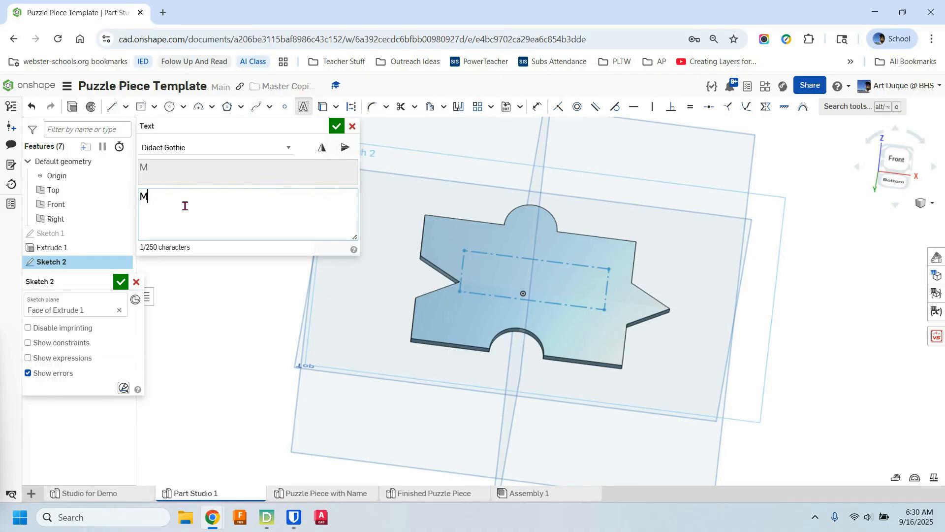
type("ister Duque")
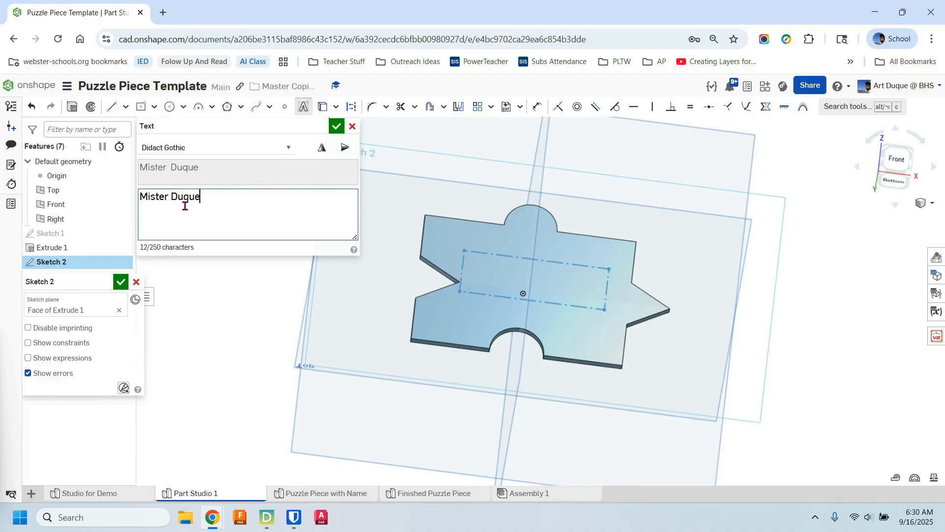
Step: Set the name text's font to Roboto with bold style and accept the text
left_click(201, 148)
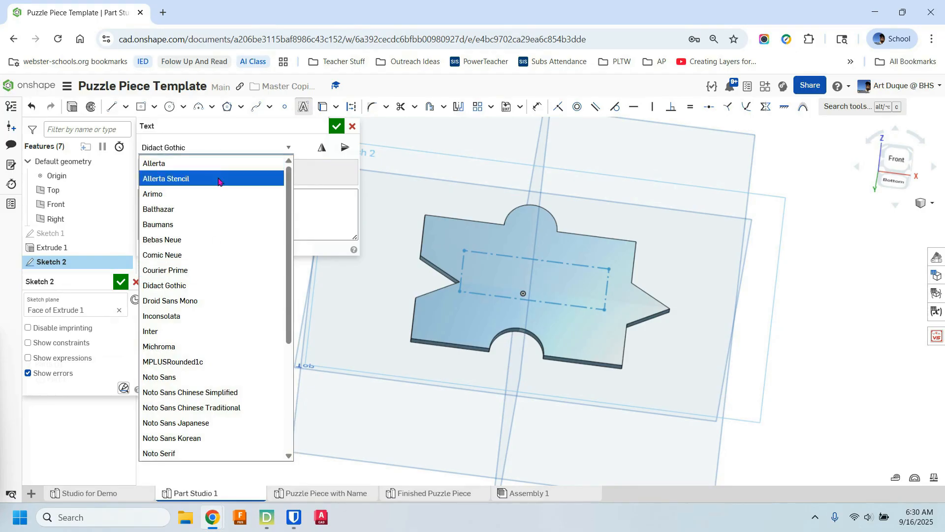
scroll(209, 236, "down", 4)
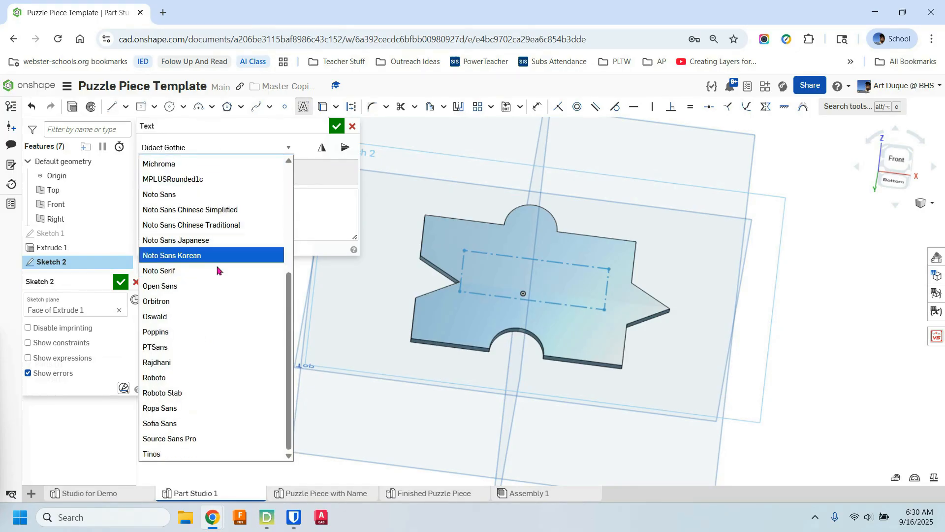
left_click(197, 374)
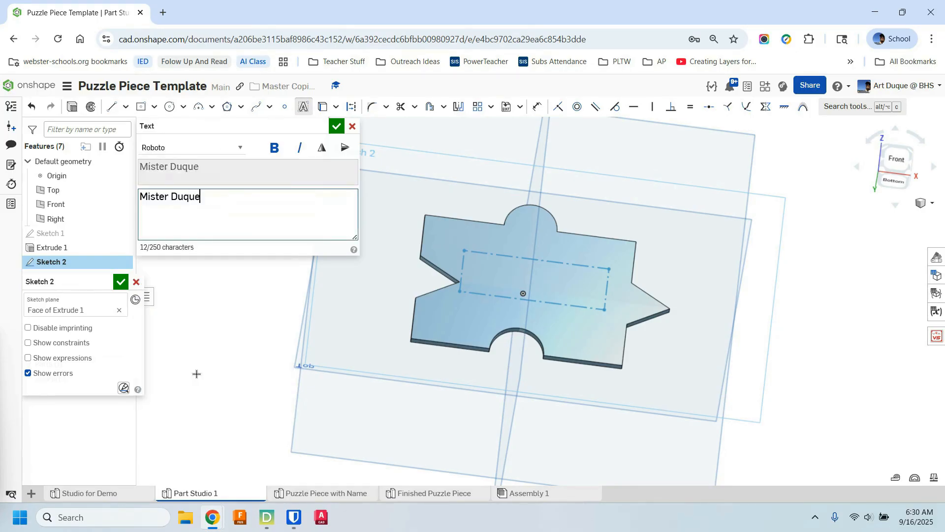
left_click(272, 148)
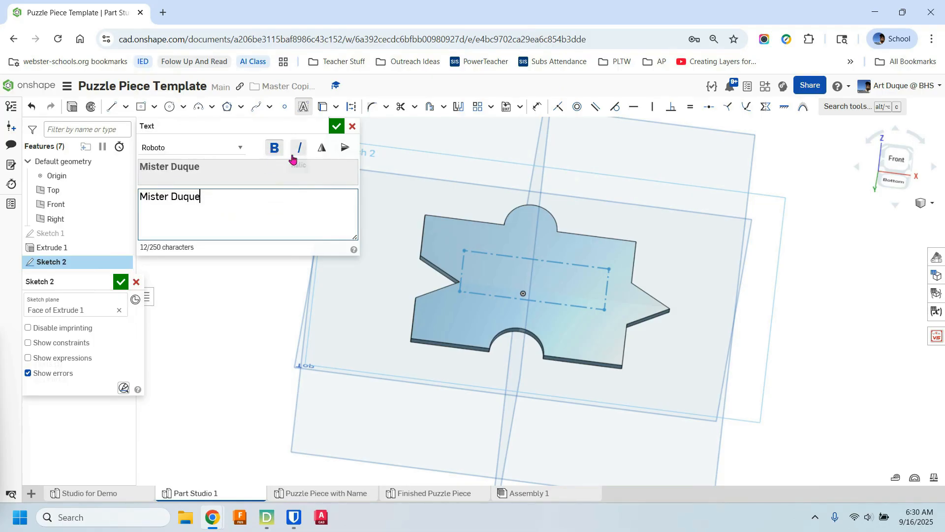
left_click(338, 127)
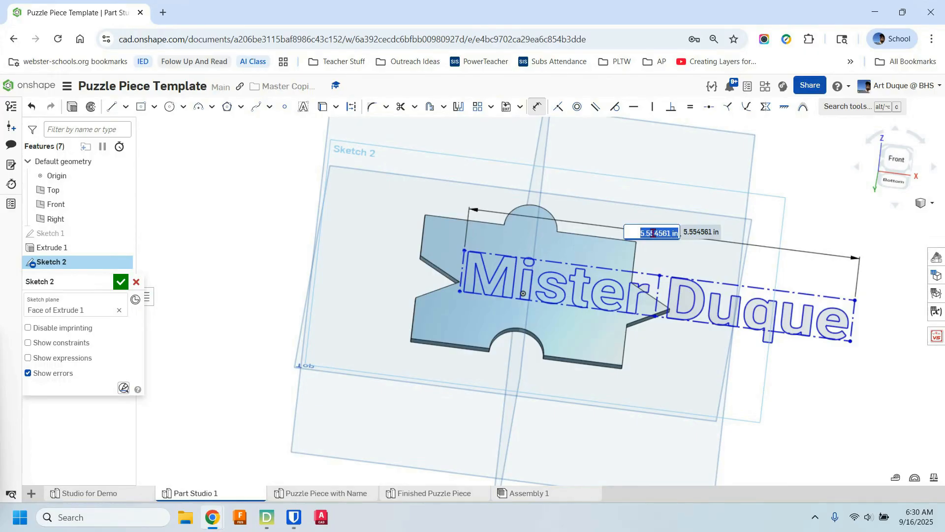
Step: Dimension the name text's width to 2 in and then enlarge it to 2.5 in
type("2")
key("Return")
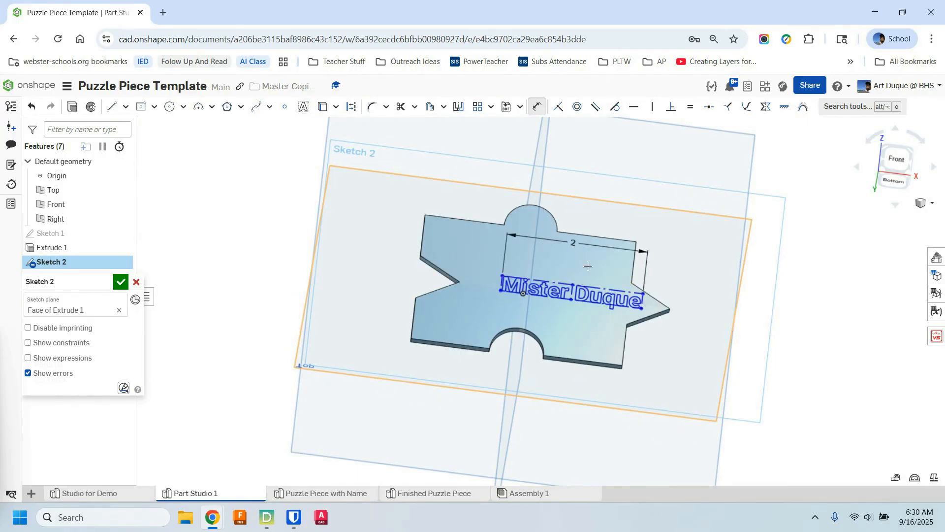
scroll(598, 268, "up", 4)
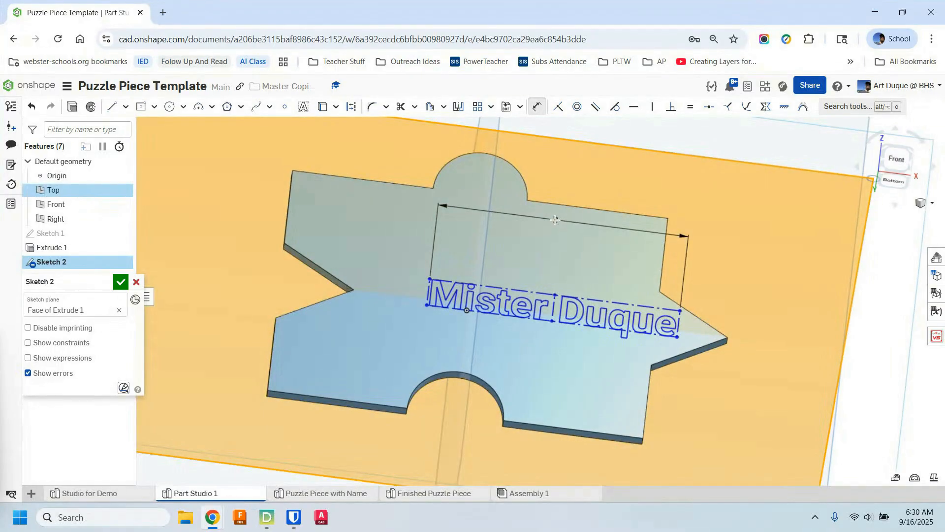
left_click(555, 220)
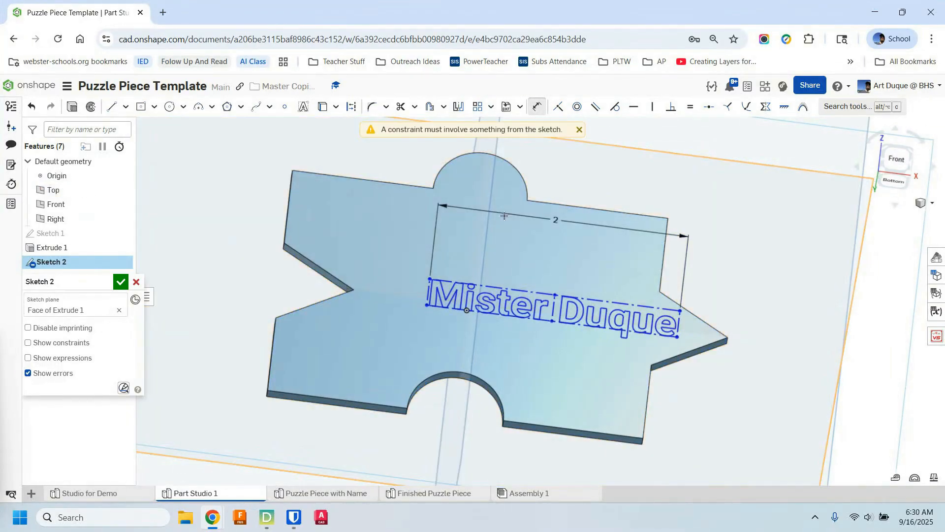
left_click(556, 218)
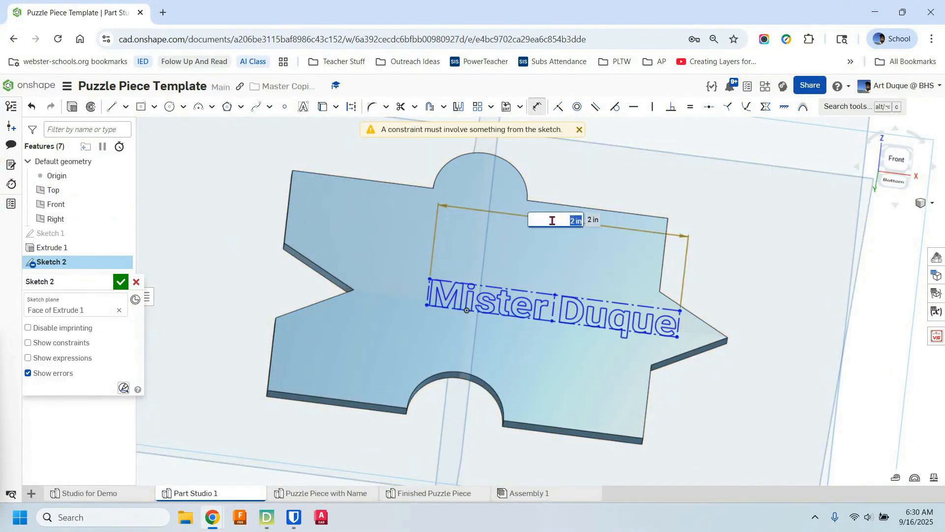
type("2.5")
key("Return")
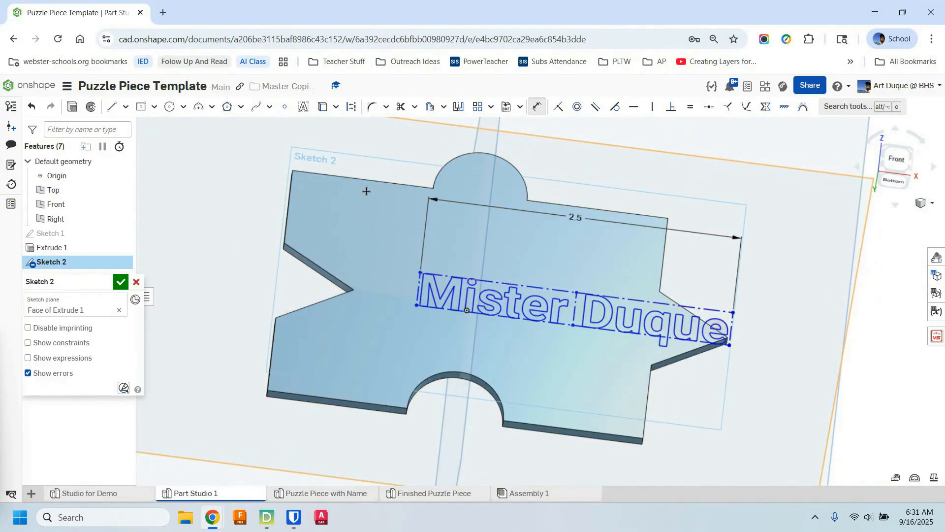
key("Escape")
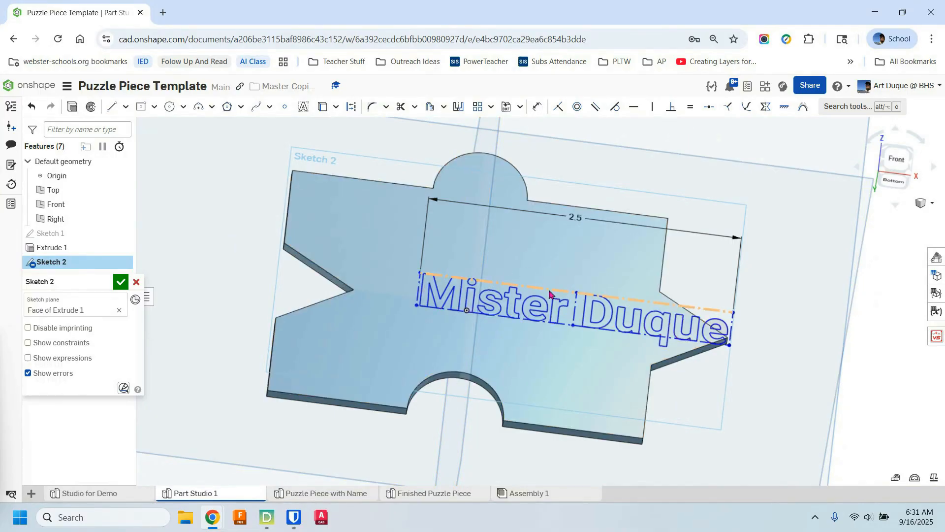
Step: Move the name text by its text box toward the left notch so it spans the piece's rectangular body
mouse_move(493, 302)
left_mouse_down()
mouse_move(404, 305)
mouse_move(415, 303)
left_mouse_up()
key("d")
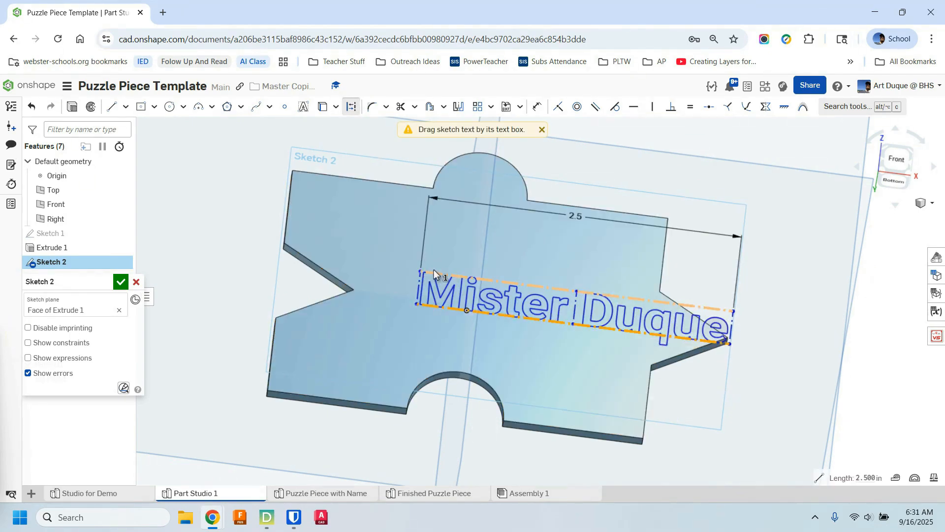
left_click(707, 320)
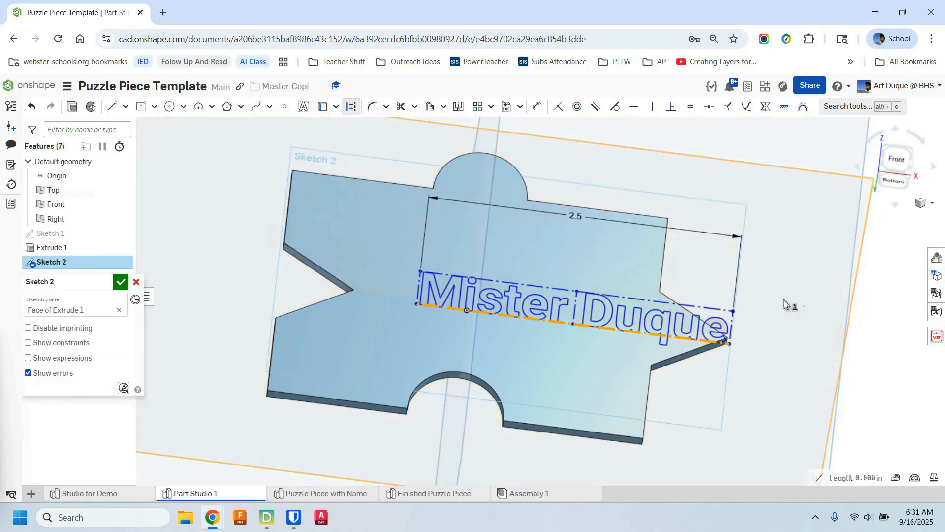
right_click(785, 303)
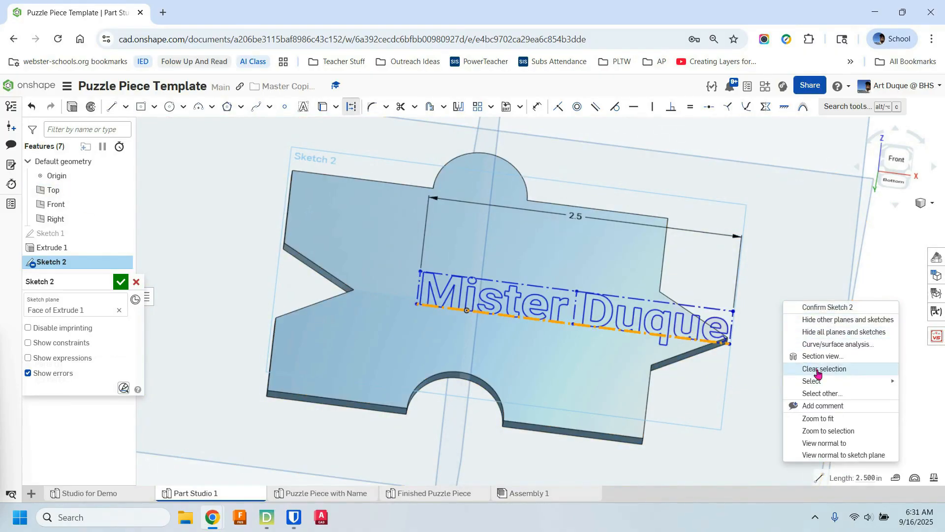
left_click(817, 371)
left_click_drag(710, 329, 678, 324)
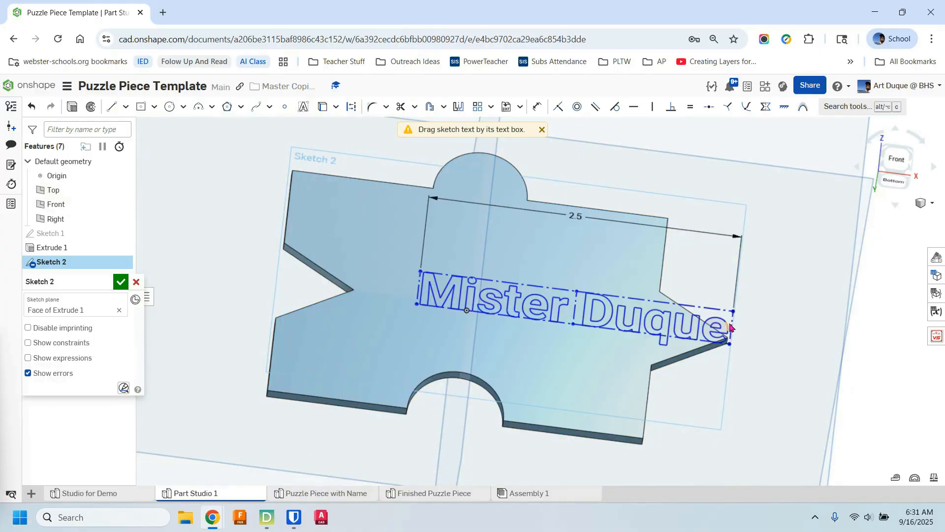
left_click_drag(736, 328, 654, 318)
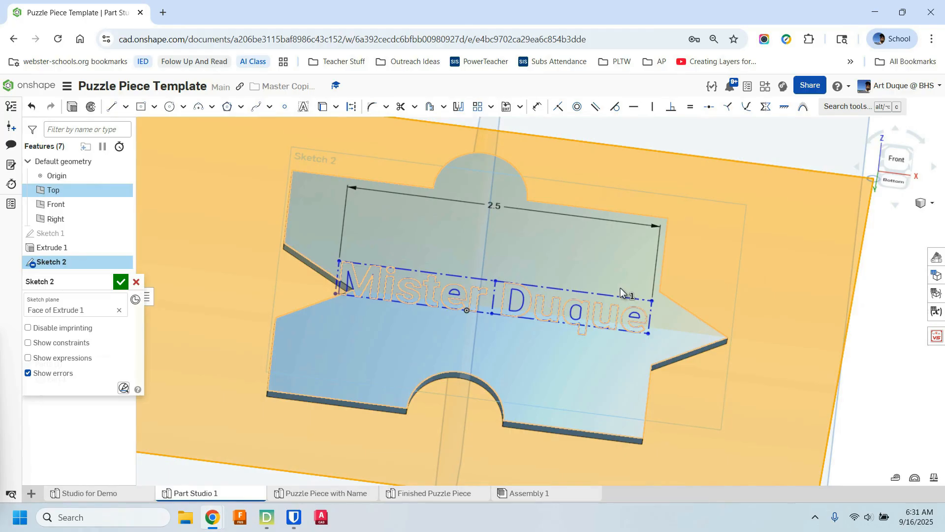
Step: Rotate the name text counterclockwise with Transform so it slopes diagonally upward across the puzzle piece
left_click(491, 108)
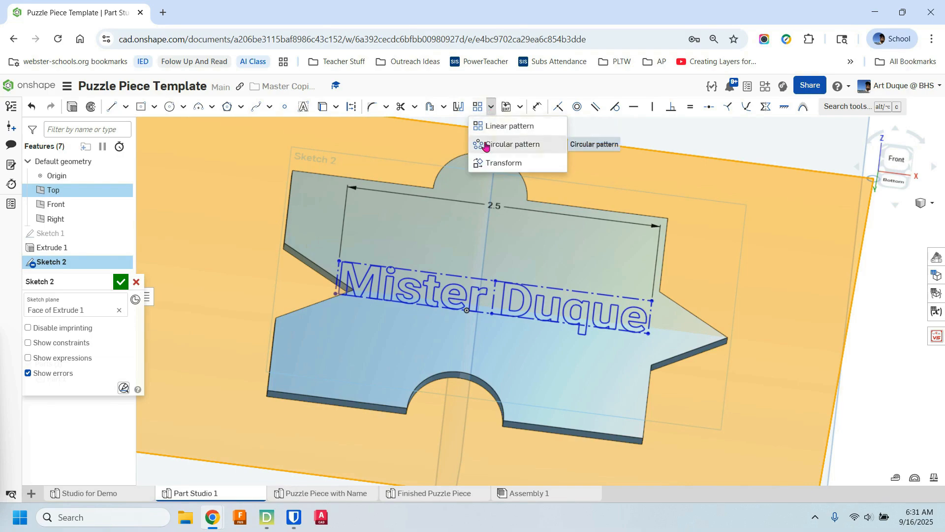
left_click(487, 165)
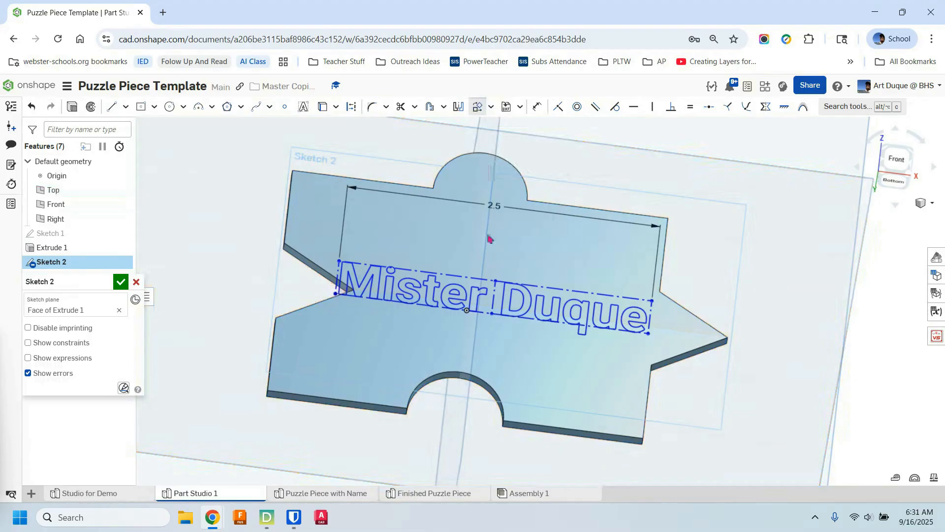
left_click(473, 277)
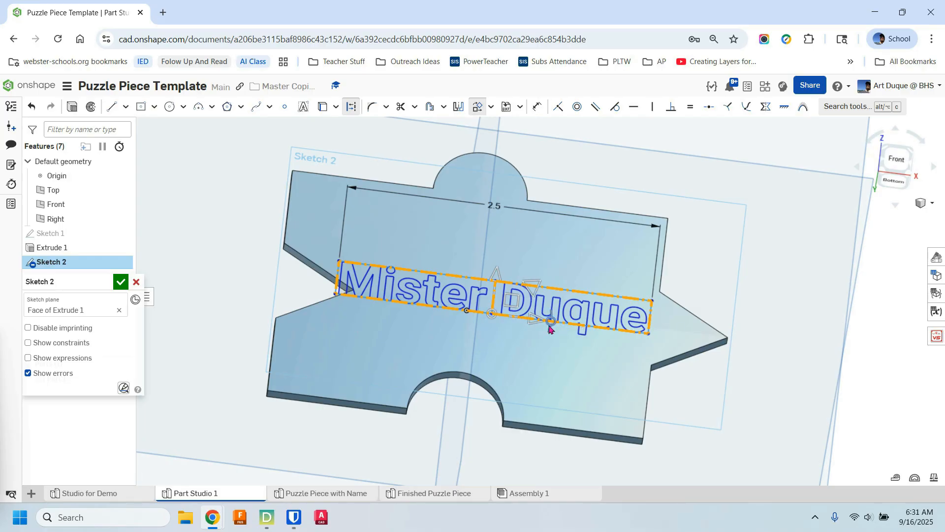
left_click_drag(552, 324, 608, 362)
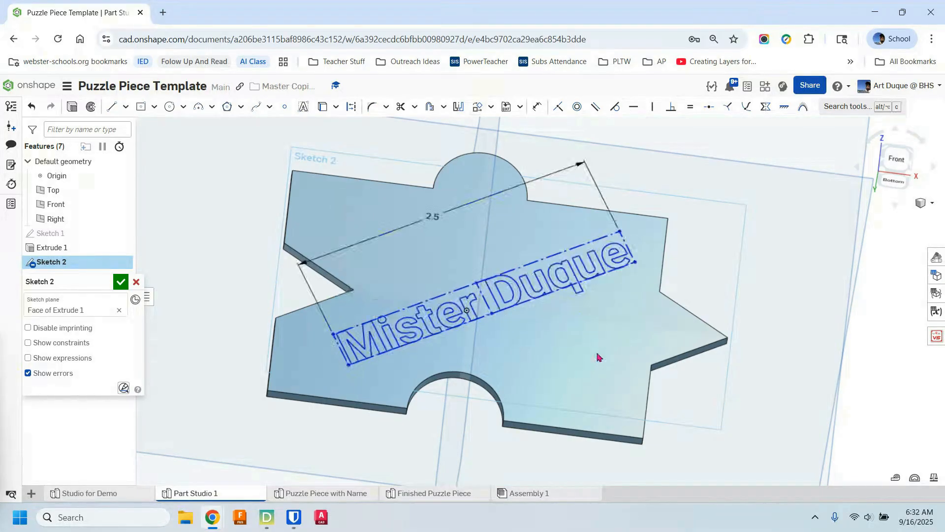